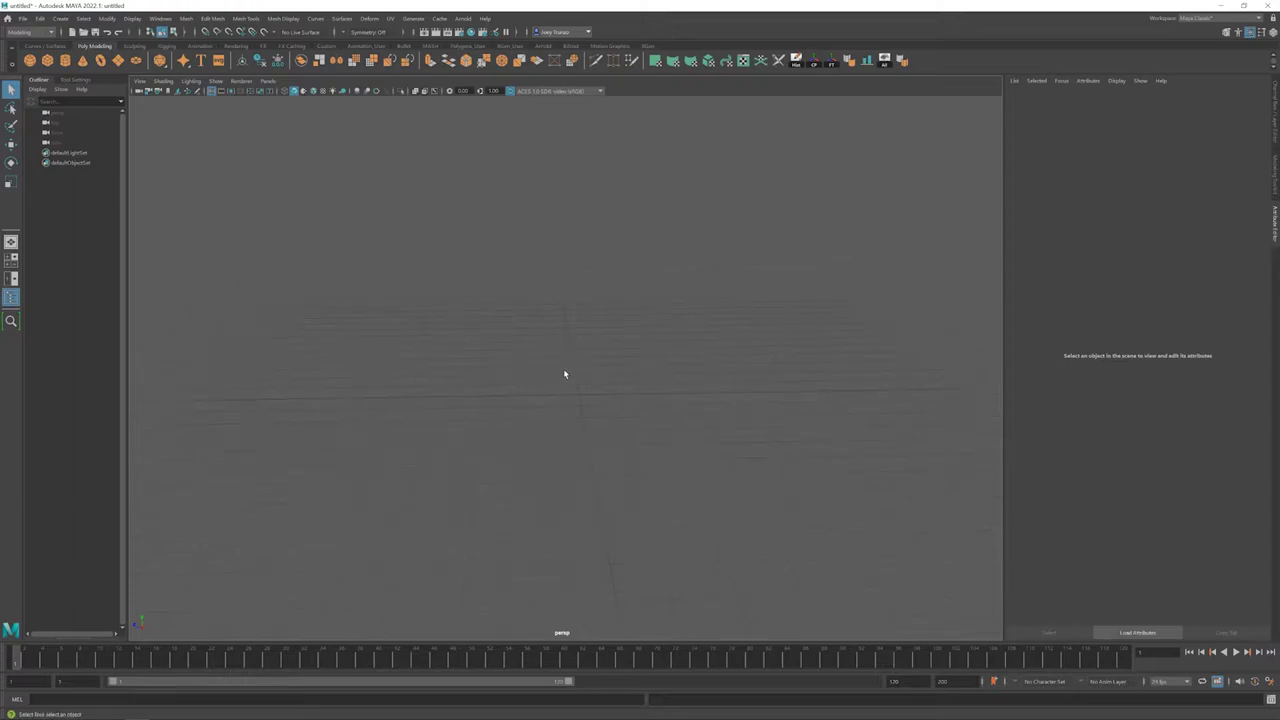
Step: Scale the cube into a tall, thin slab
key("r")
left_click_drag(580, 306, 580, 250)
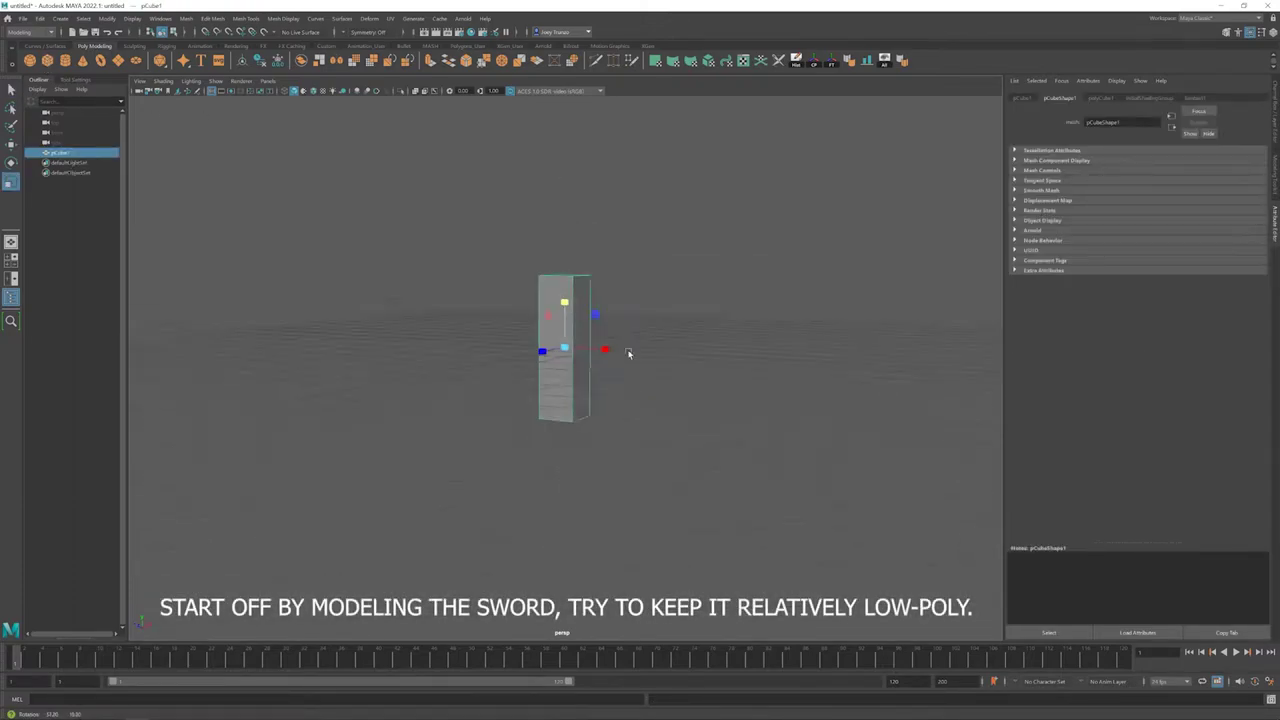
mouse_move(629, 351)
left_mouse_down()
mouse_move(568, 343)
mouse_move(569, 363)
mouse_move(543, 374)
left_mouse_up()
right_click_drag(541, 312, 541, 291)
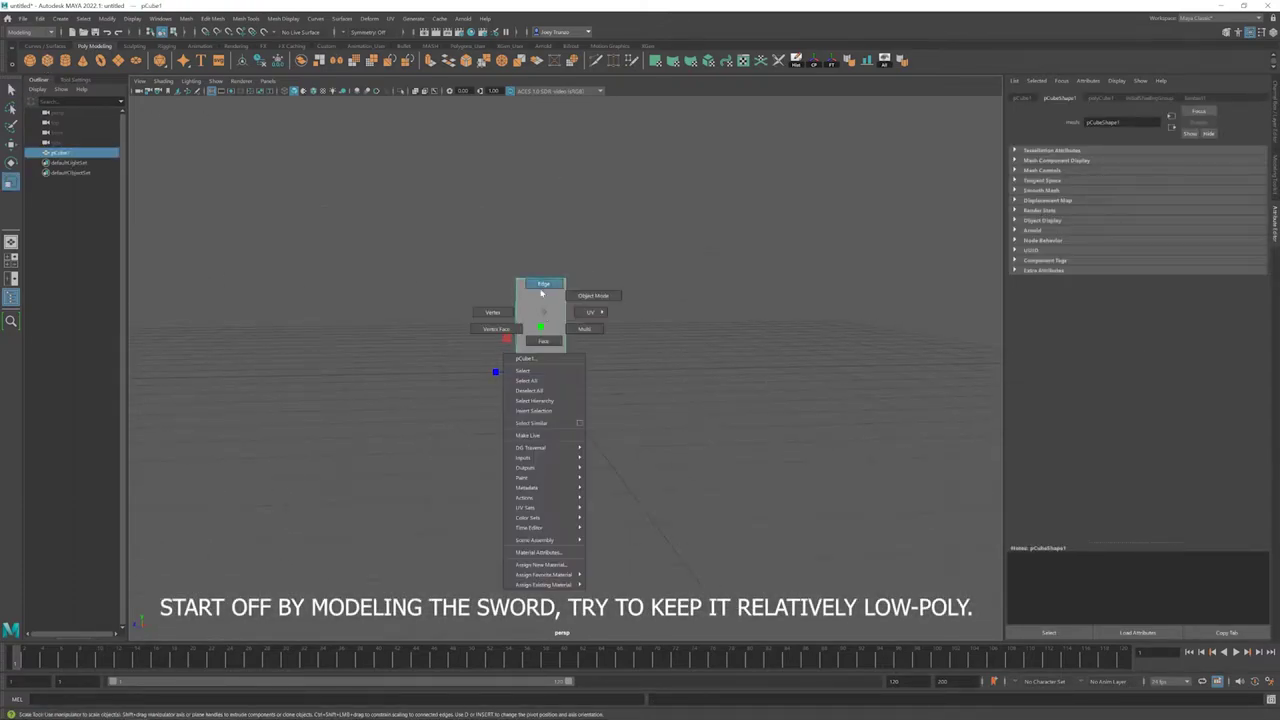
scroll(534, 306, "up", 2)
Step: Add several horizontal edge loops across the slab with Insert Edge Loop
left_click(247, 18)
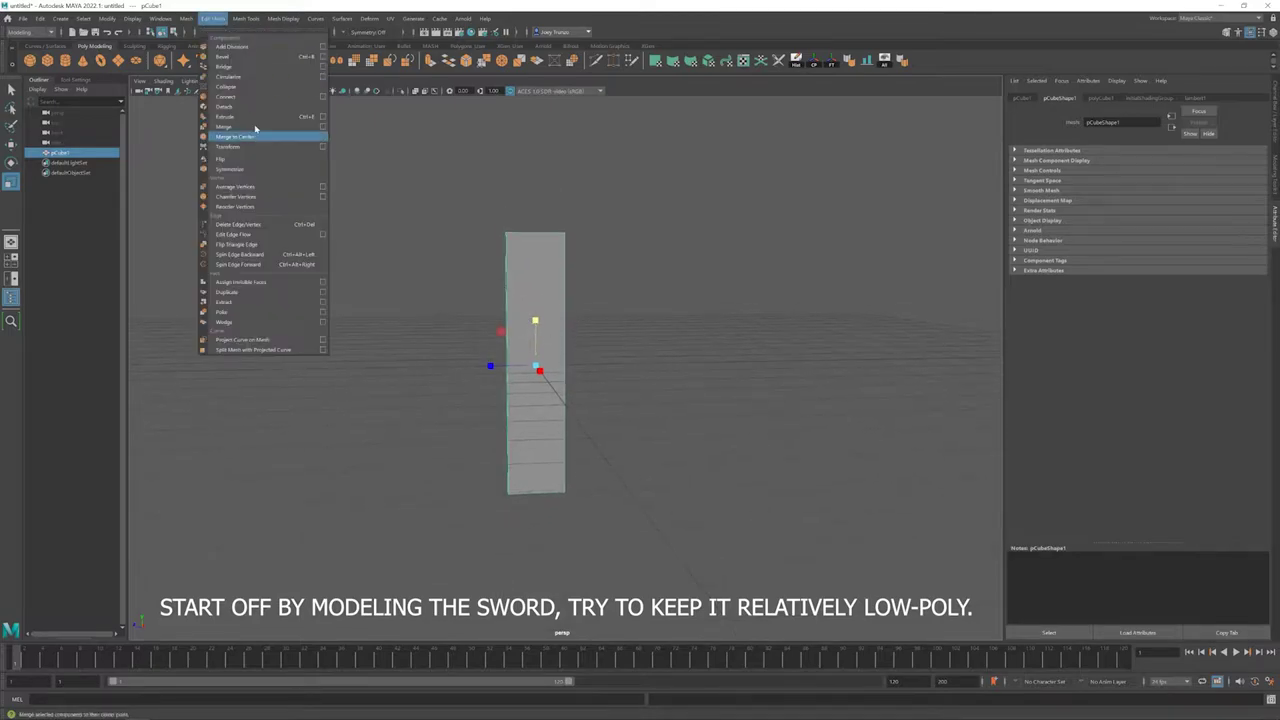
left_click(251, 131)
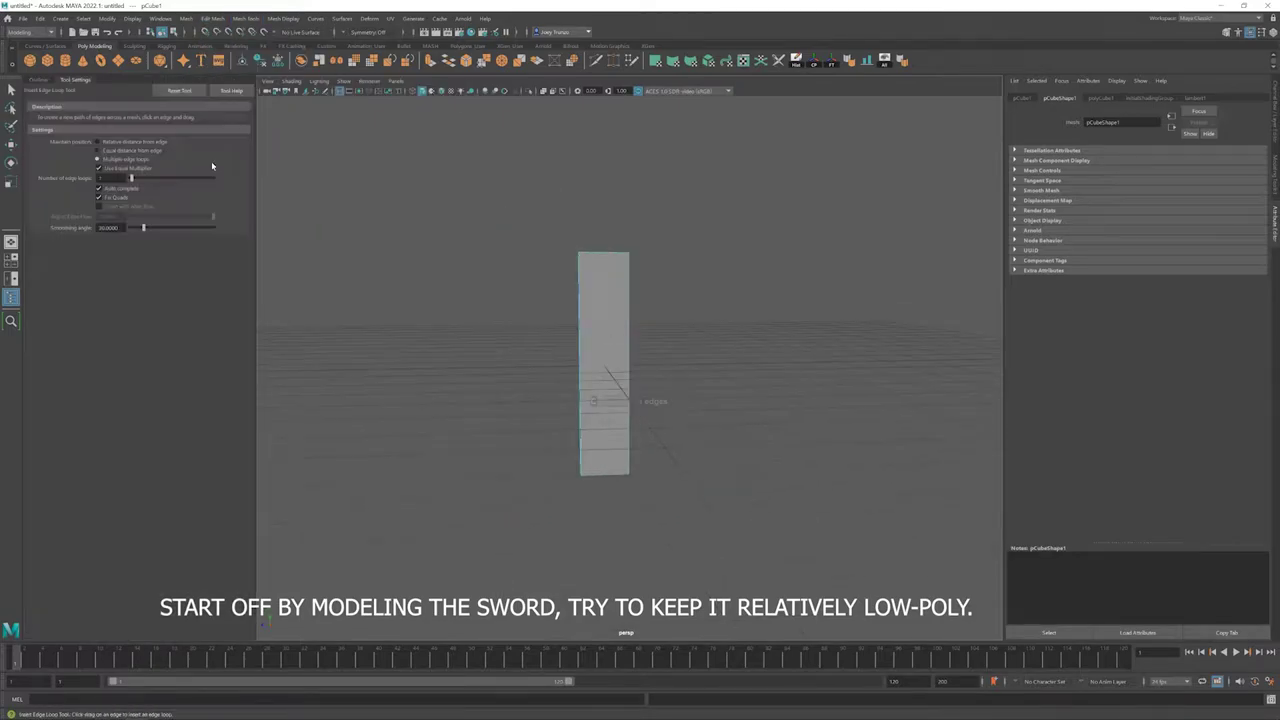
left_click(629, 311)
Step: Shift the lower part of the slab and taper its bottom edge loops narrower
key("w")
left_click_drag(560, 357, 487, 512)
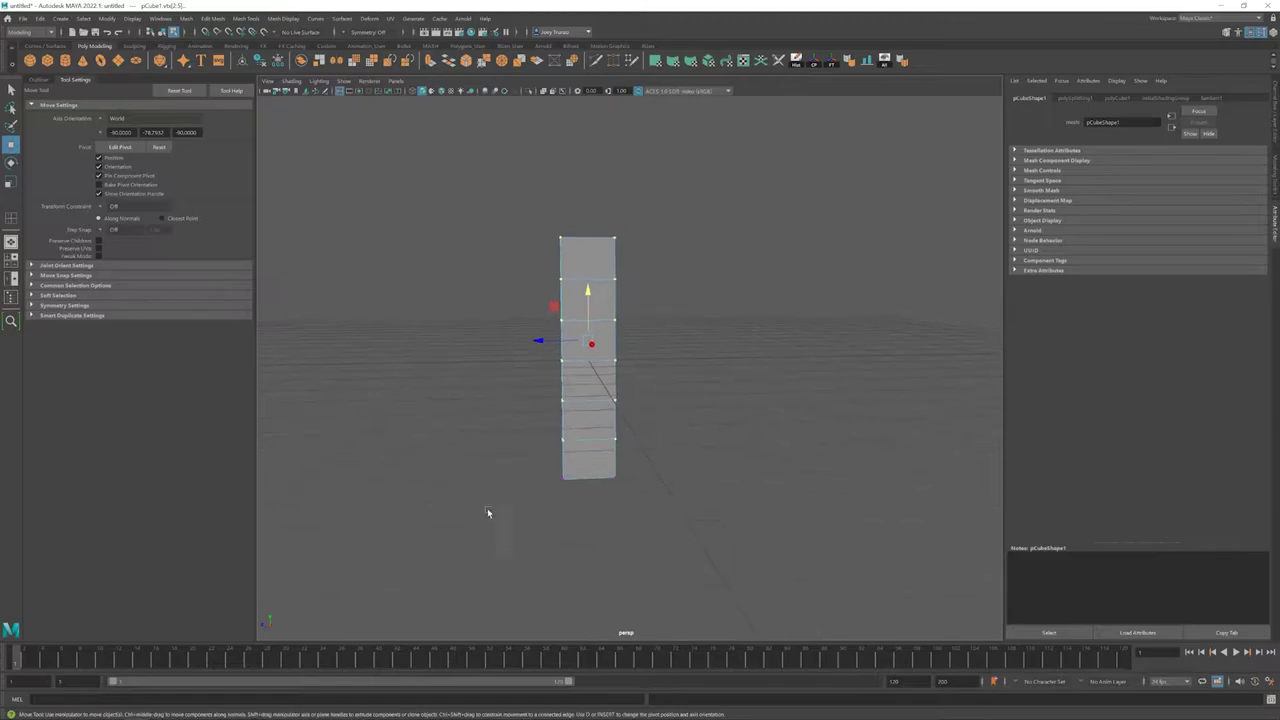
key("r")
mouse_move(589, 459)
left_mouse_down()
mouse_move(559, 461)
mouse_move(571, 457)
left_mouse_up()
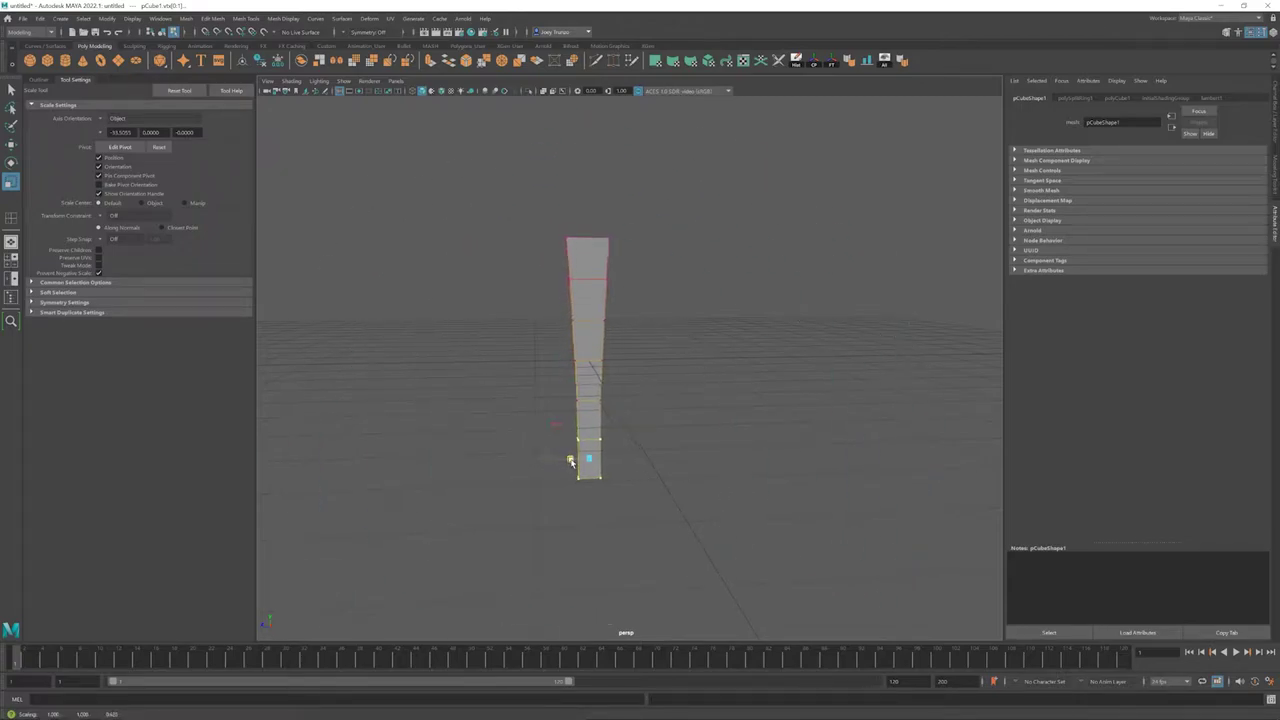
Step: Pull the top vertices sideways into a slanted, gently curved blade tip
key("w")
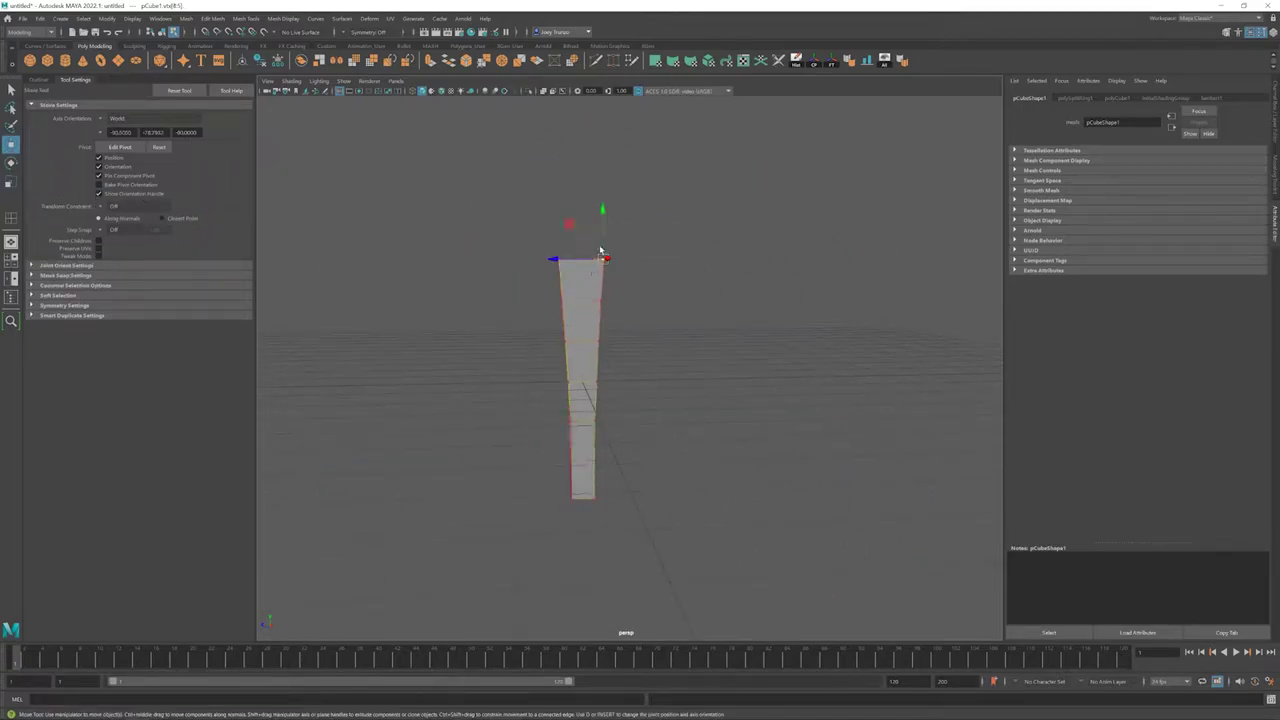
left_click_drag(600, 250, 585, 265)
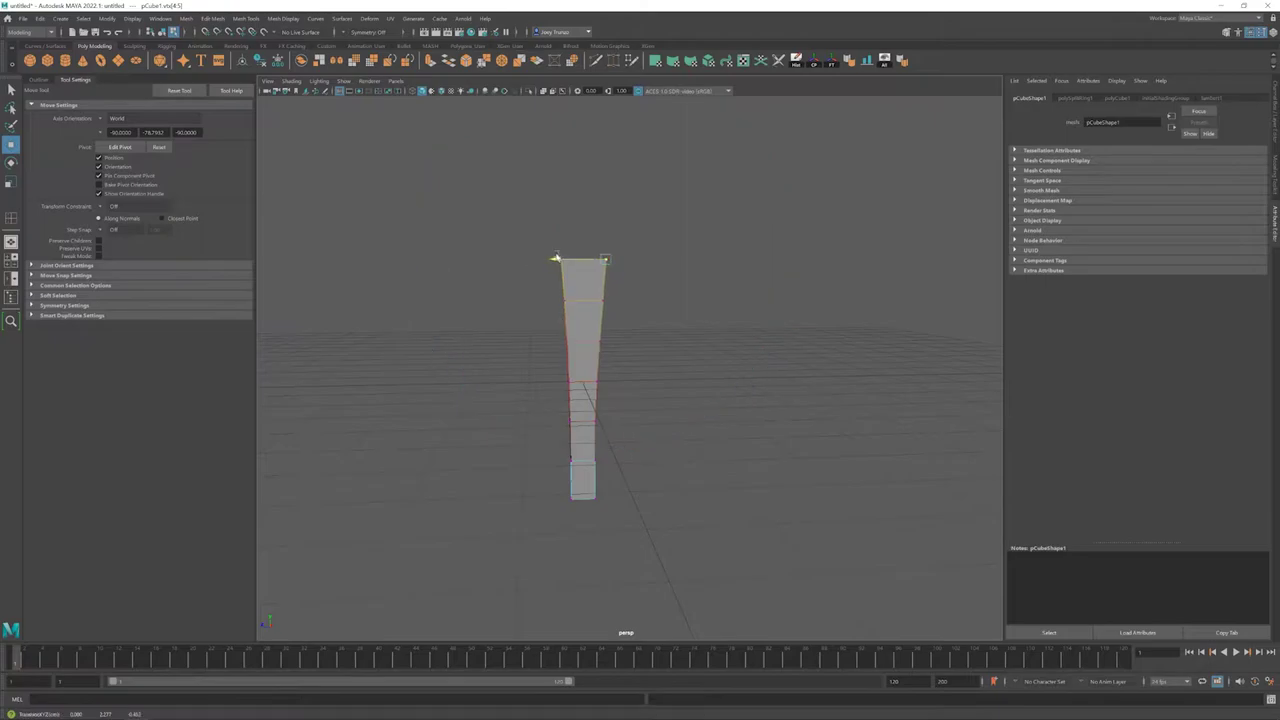
left_click_drag(516, 260, 589, 231)
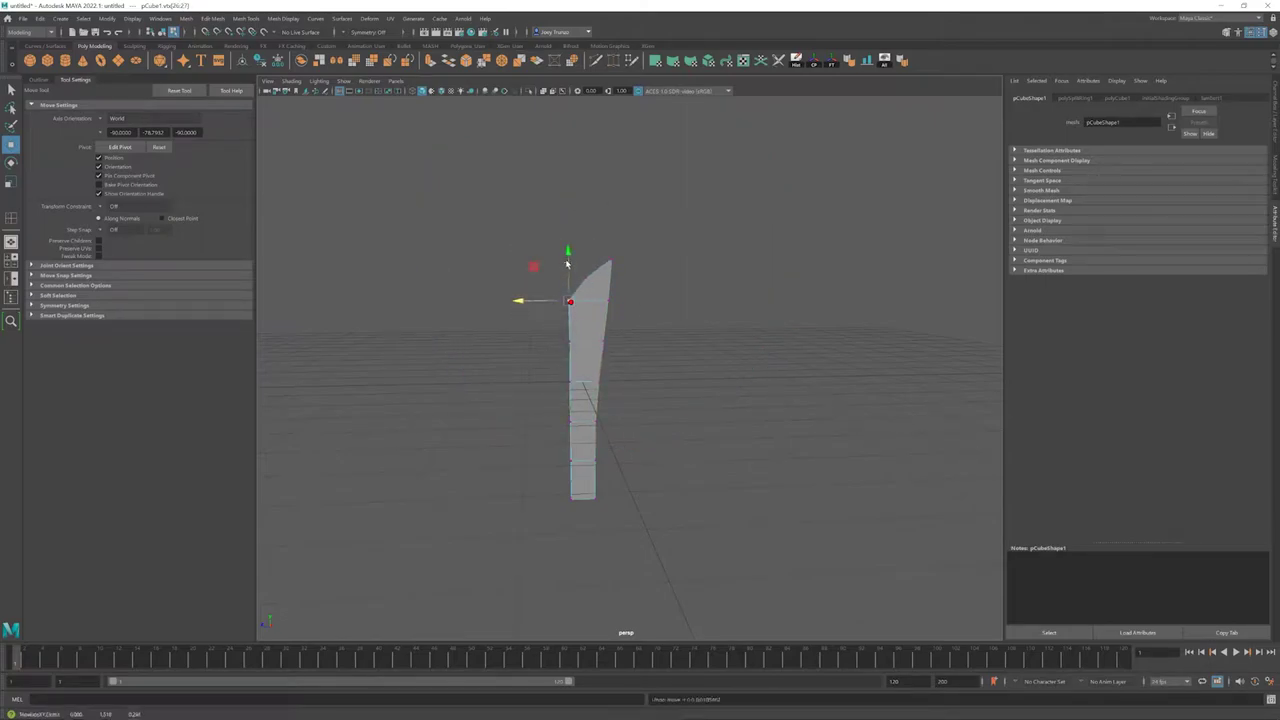
scroll(546, 302, "up", 2)
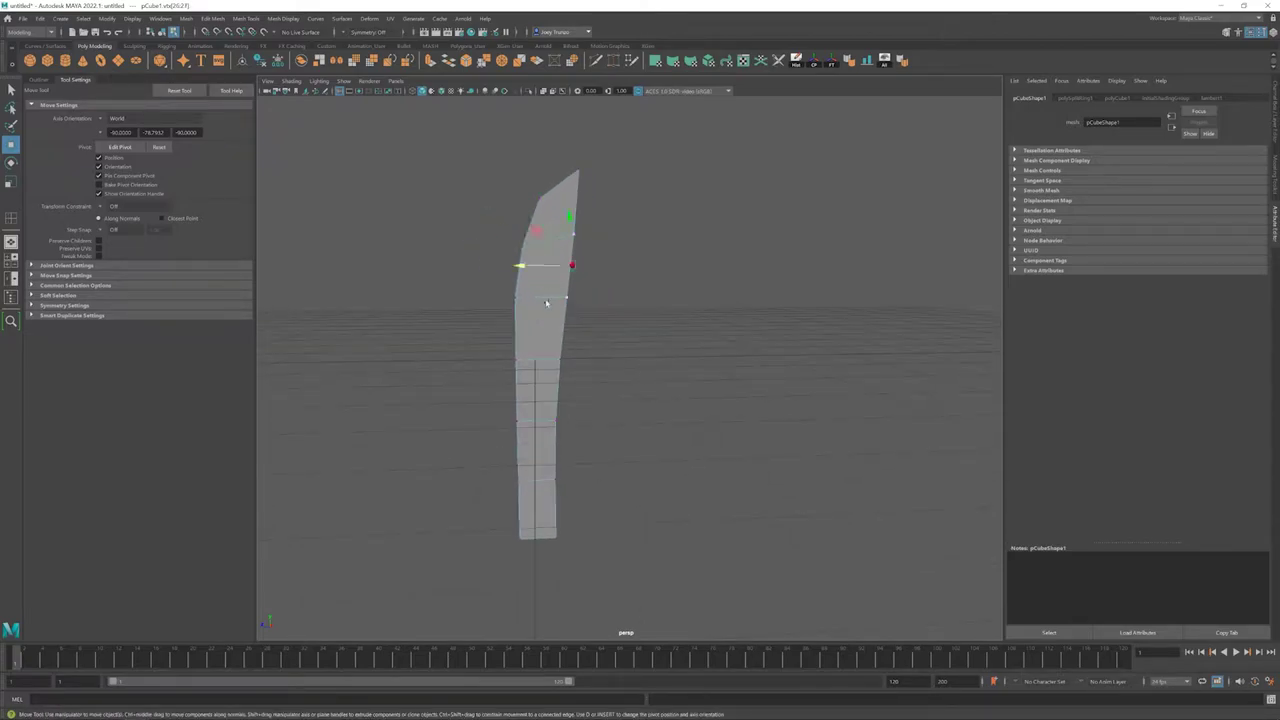
mouse_move(527, 360)
left_mouse_down("alt")
mouse_move(565, 368)
mouse_move(551, 451)
mouse_move(517, 437)
mouse_move(472, 383)
mouse_move(537, 392)
left_mouse_up("alt")
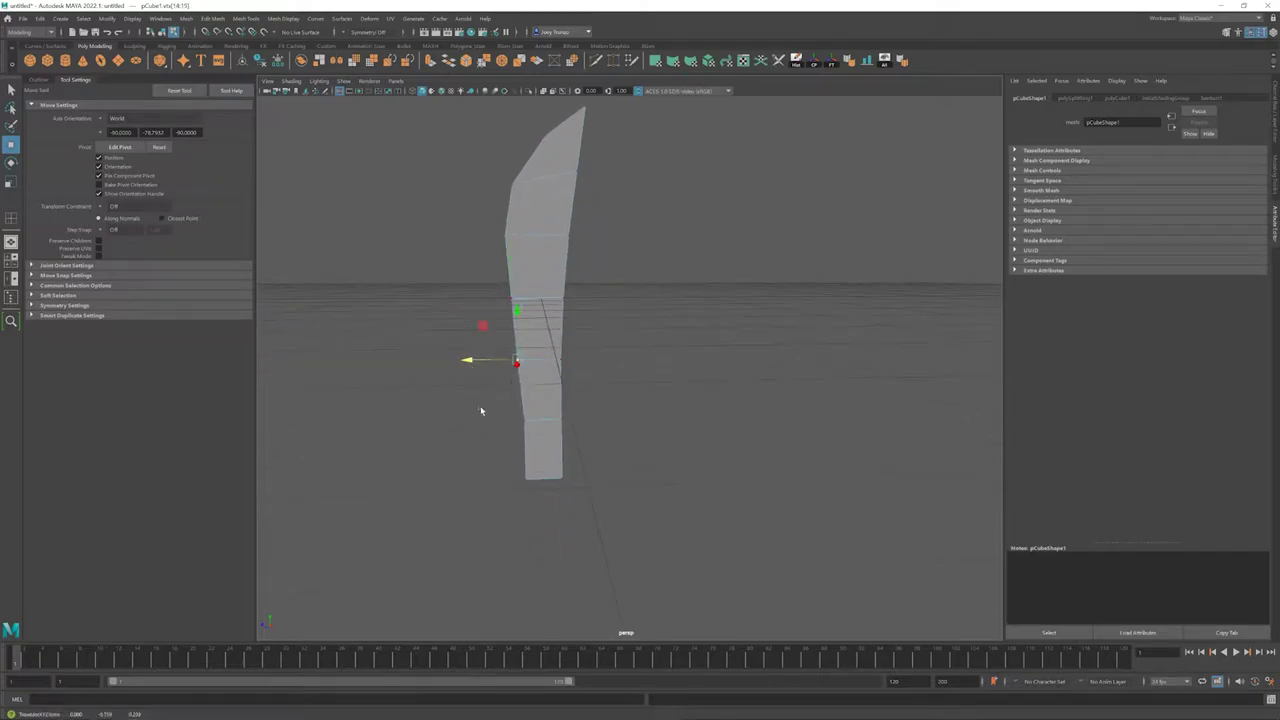
mouse_move(475, 420)
left_mouse_down("alt")
mouse_move(510, 360)
mouse_move(492, 295)
mouse_move(554, 343)
left_mouse_up("alt")
left_click(247, 18)
Step: Insert new edge loops along the blade and slide them into place
left_click(270, 76)
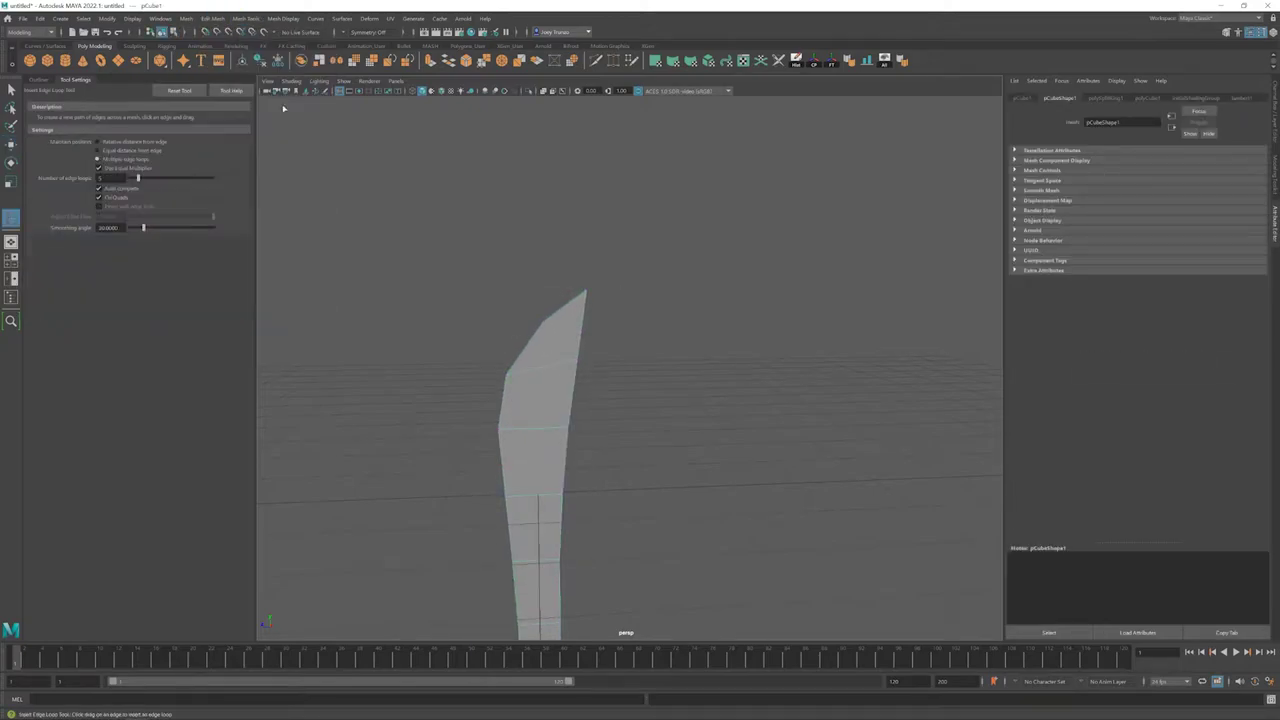
left_click_drag(529, 347, 530, 319, "alt")
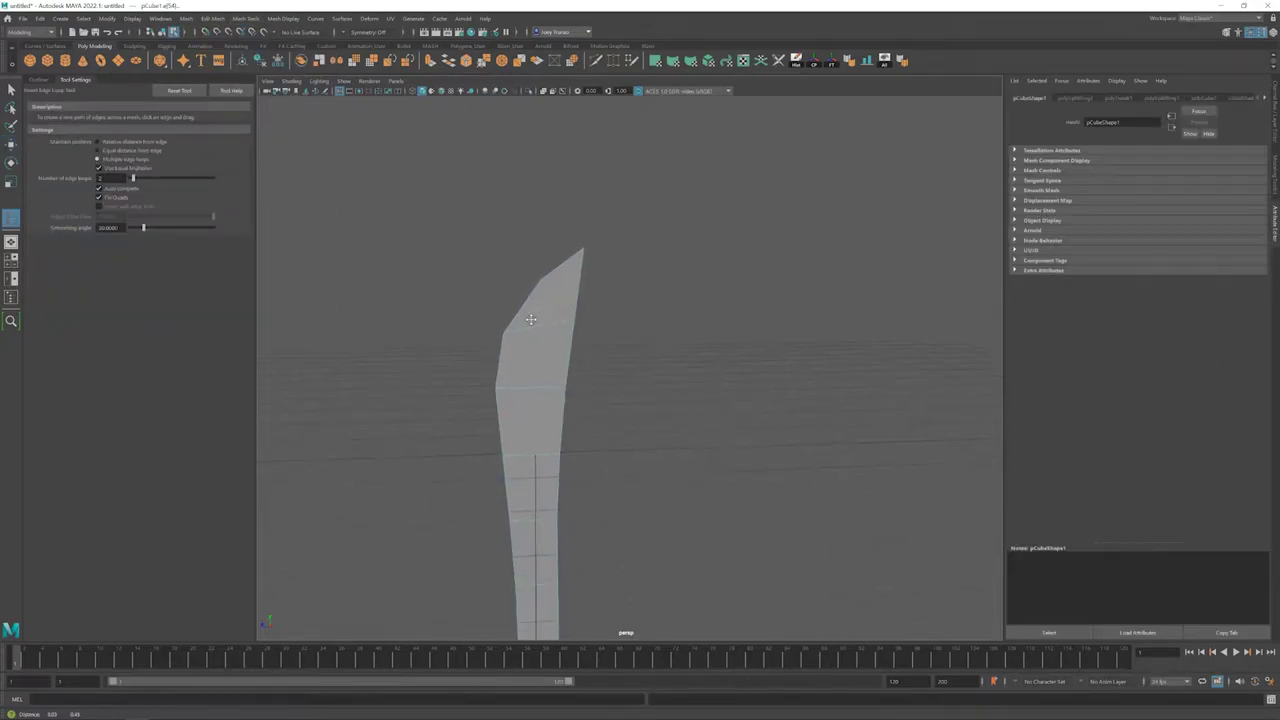
left_click(501, 424)
mouse_move(501, 424)
left_mouse_down("alt")
mouse_move(560, 329)
mouse_move(591, 397)
left_mouse_up("alt")
Step: Move blade vertices to curve the upper blade and reshape near its tip
key("w")
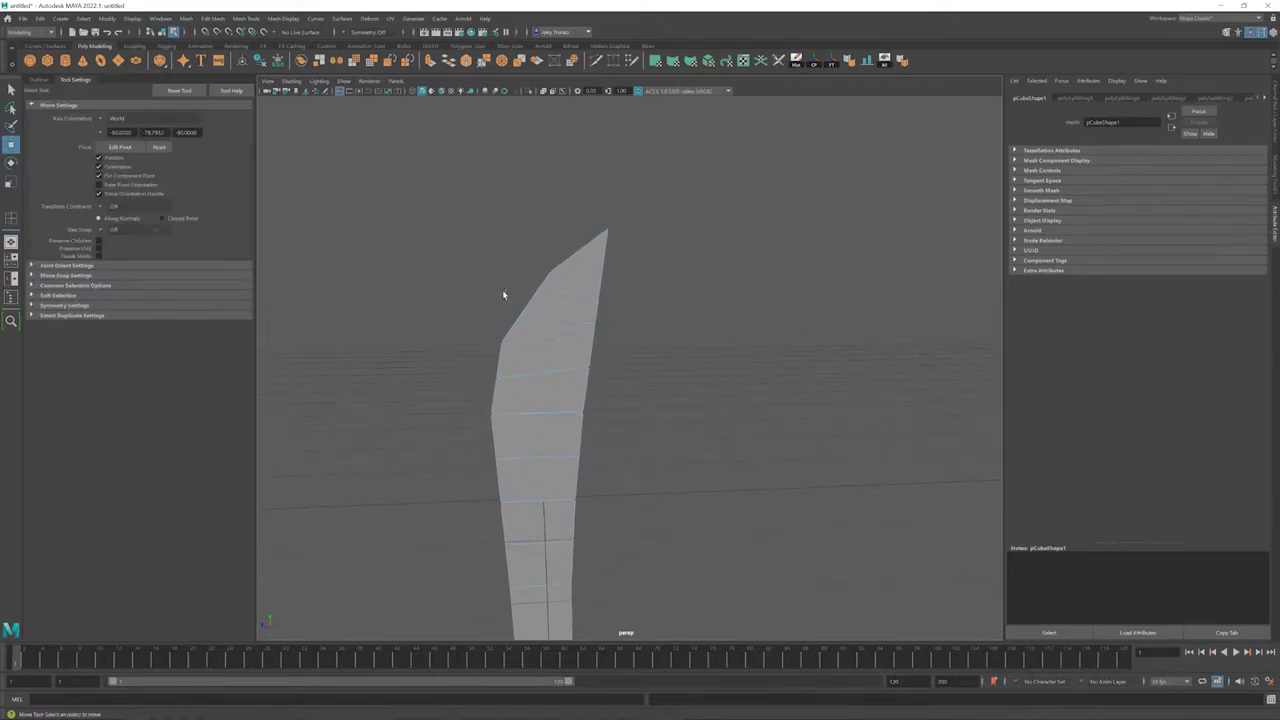
left_click_drag(586, 295, 557, 220, "alt")
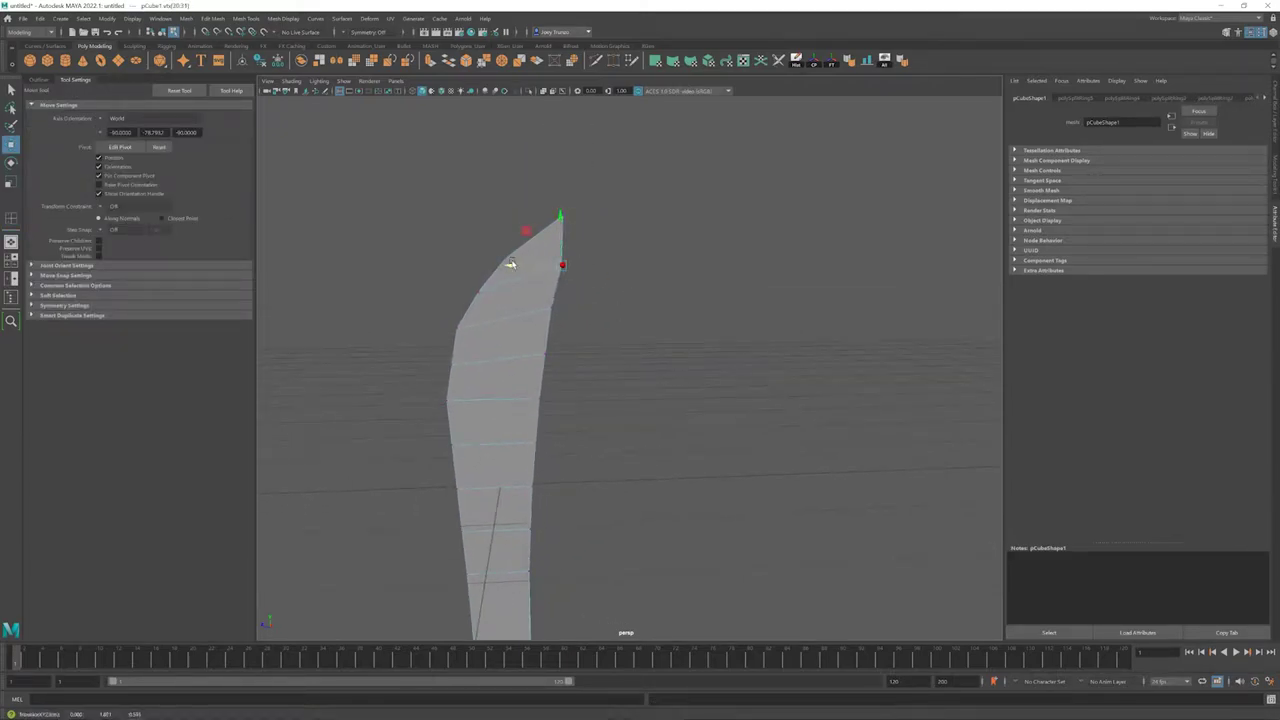
mouse_move(508, 306)
left_mouse_down("alt")
mouse_move(564, 317)
mouse_move(504, 345)
left_mouse_up("alt")
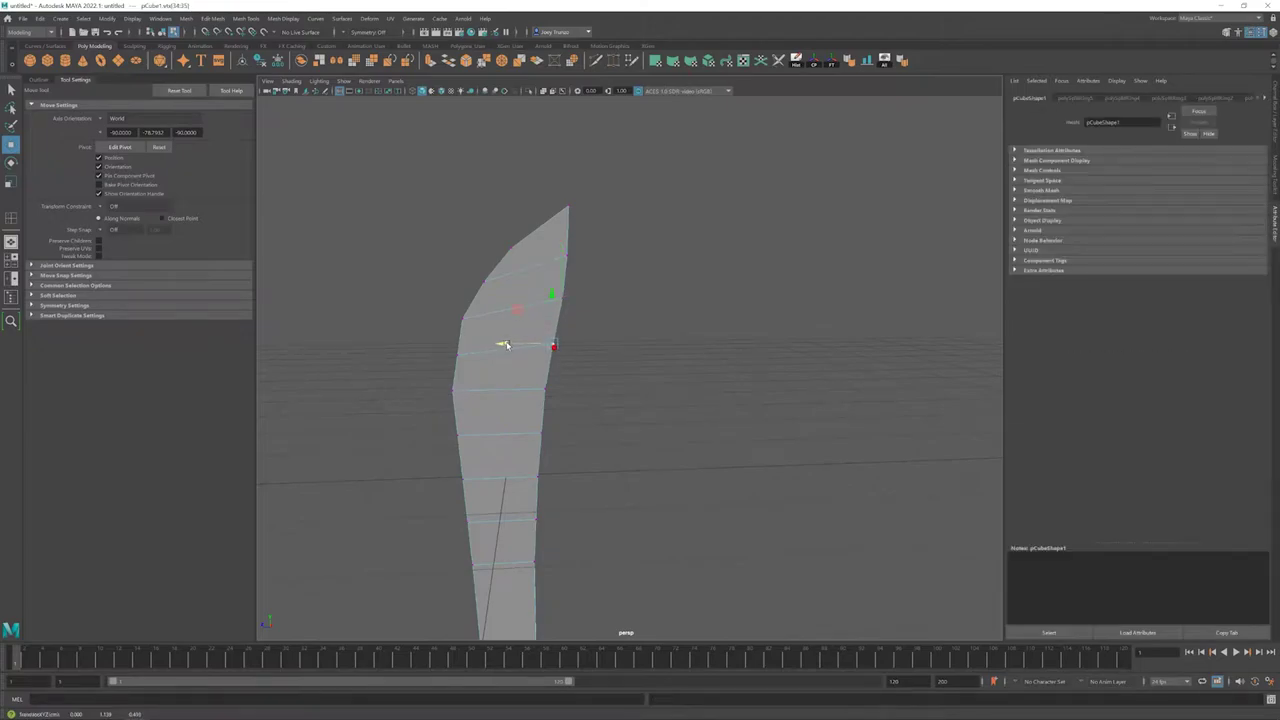
left_click_drag(550, 286, 535, 296, "alt")
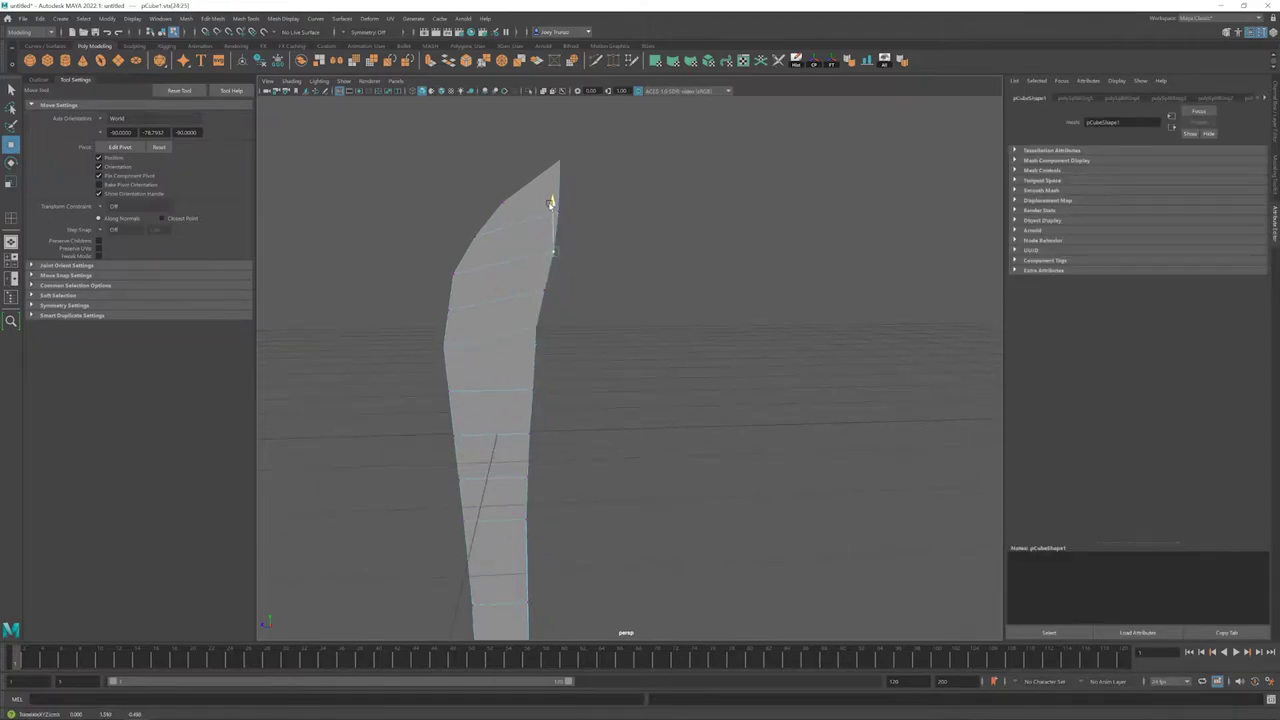
mouse_move(550, 203)
left_mouse_down("alt")
mouse_move(483, 358)
mouse_move(504, 392)
left_mouse_up("alt")
Step: Slide a mid-blade edge loop upward to form the notch on the back edge
left_click(483, 358)
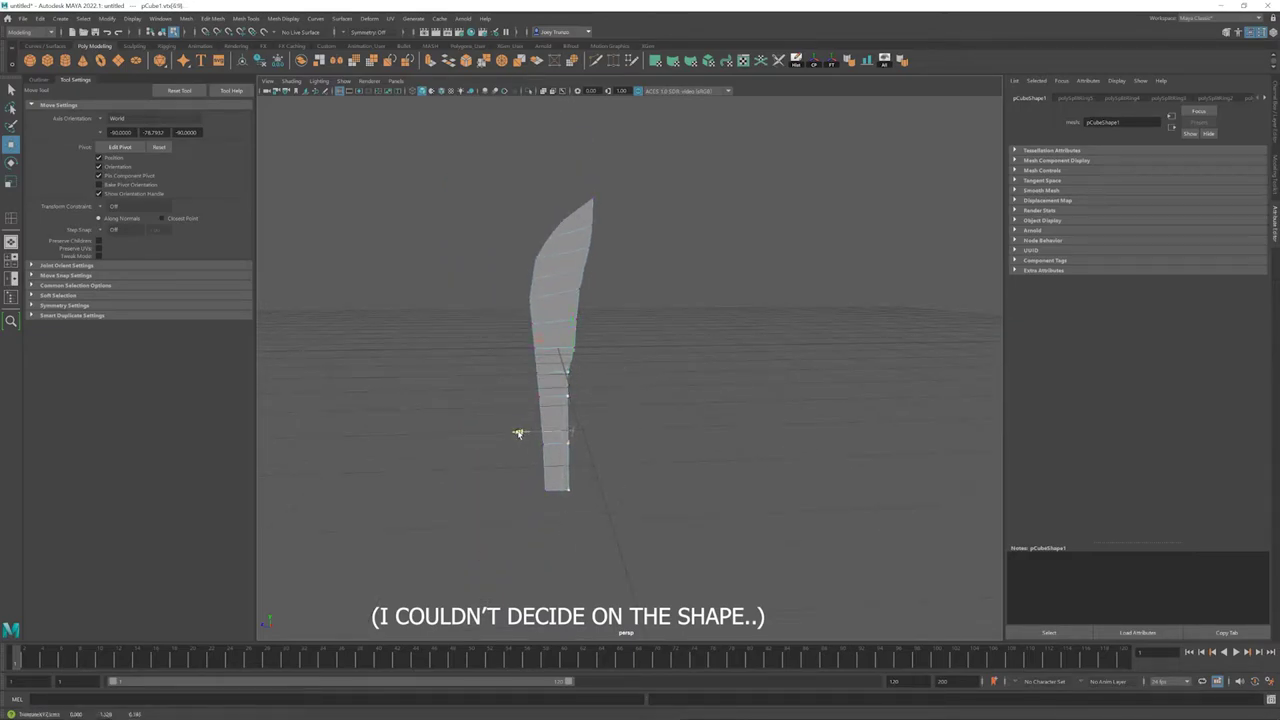
mouse_move(540, 349)
left_mouse_down()
mouse_move(551, 321)
mouse_move(514, 308)
left_mouse_up()
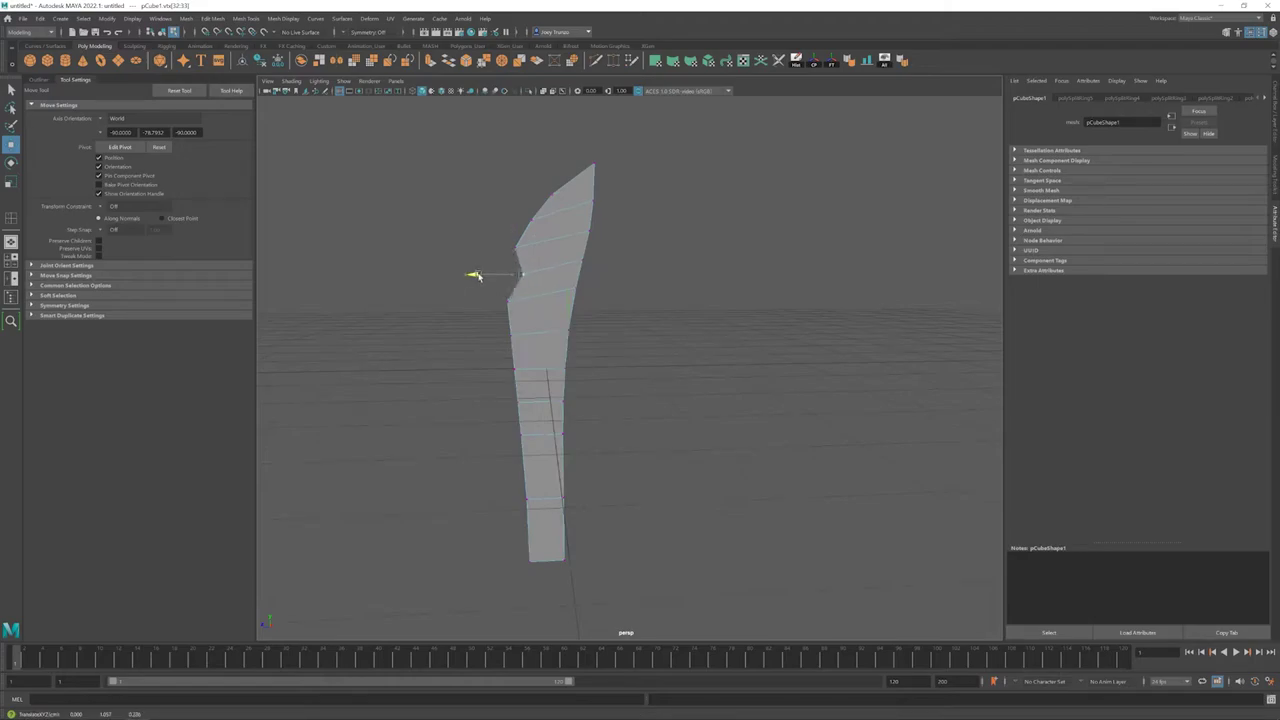
left_click_drag(489, 252, 522, 250, "alt")
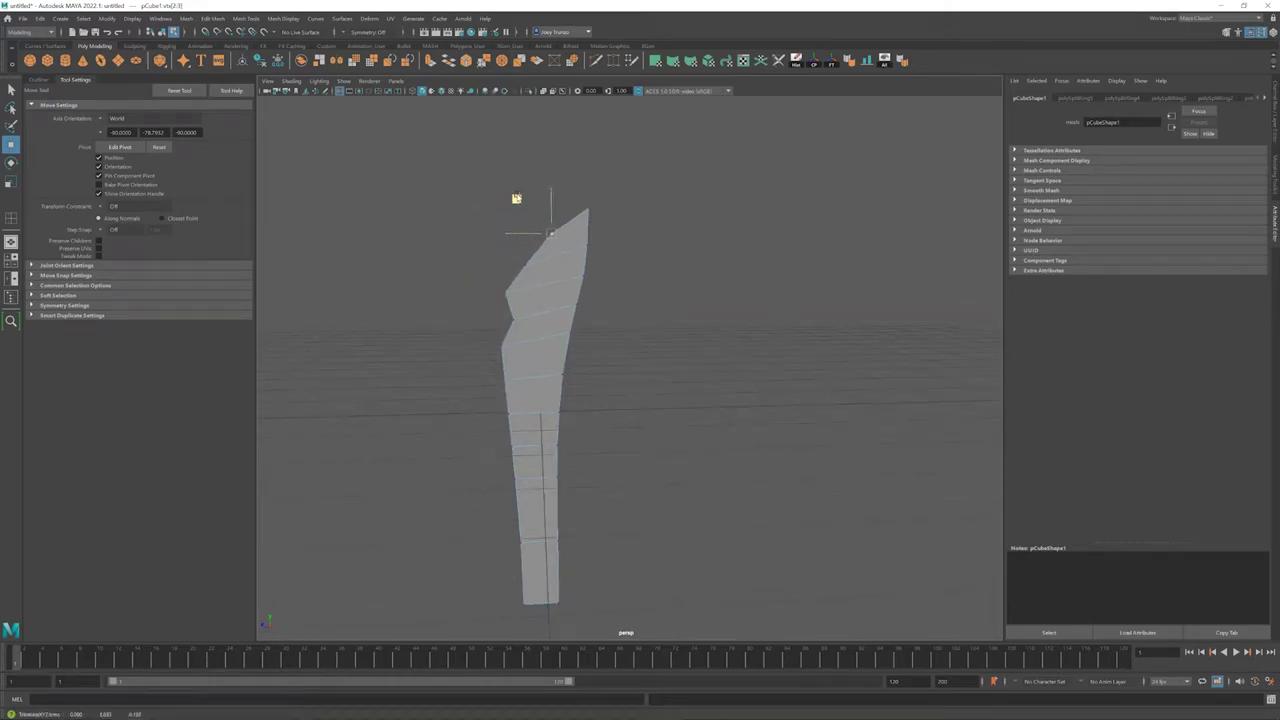
left_click_drag(541, 331, 497, 352, "alt")
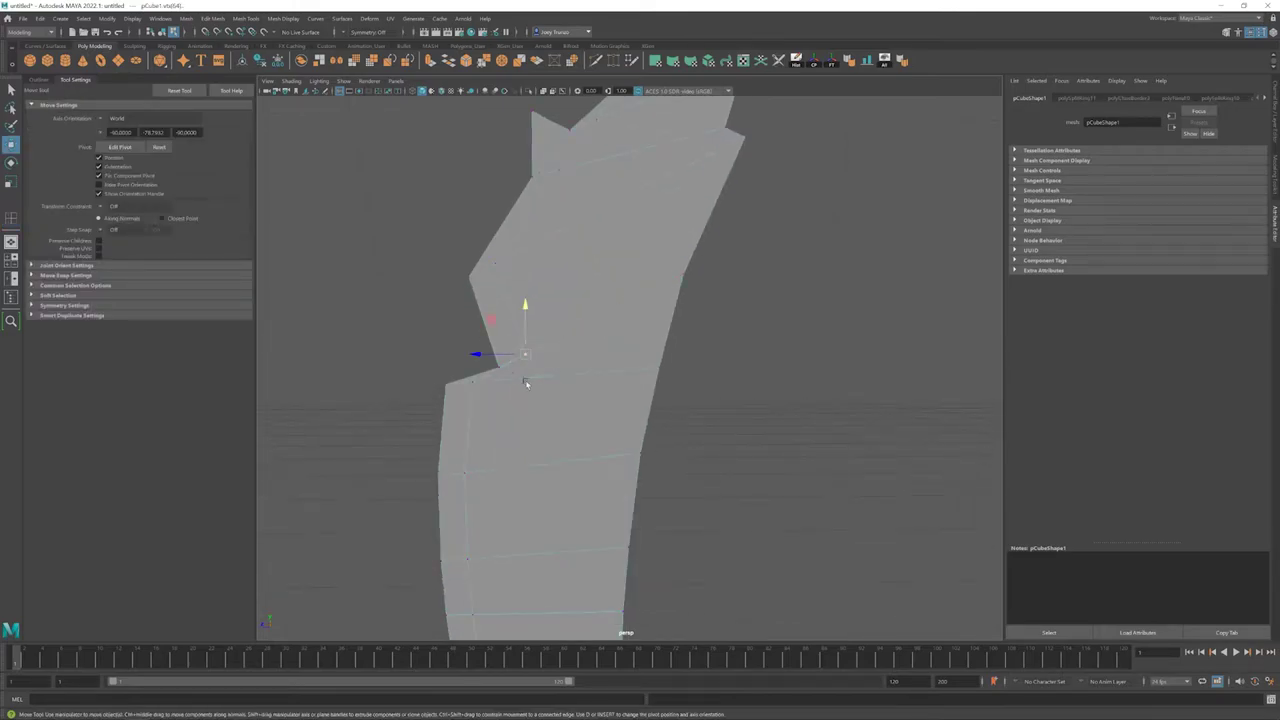
mouse_move(525, 330)
left_mouse_down("alt")
mouse_move(551, 357)
mouse_move(594, 357)
mouse_move(643, 270)
left_mouse_up("alt")
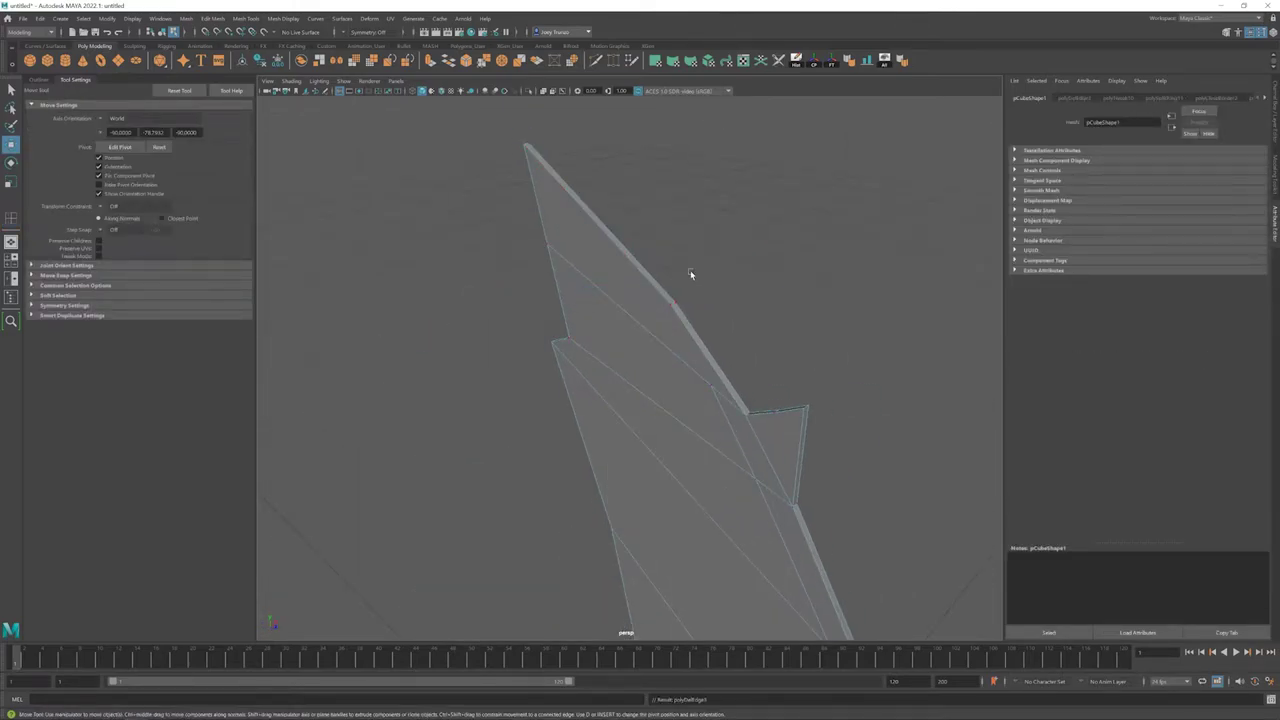
Step: Cut a new edge across the blade near its tip with Multi-Cut
left_click(245, 18)
left_click(270, 94)
right_click(517, 290)
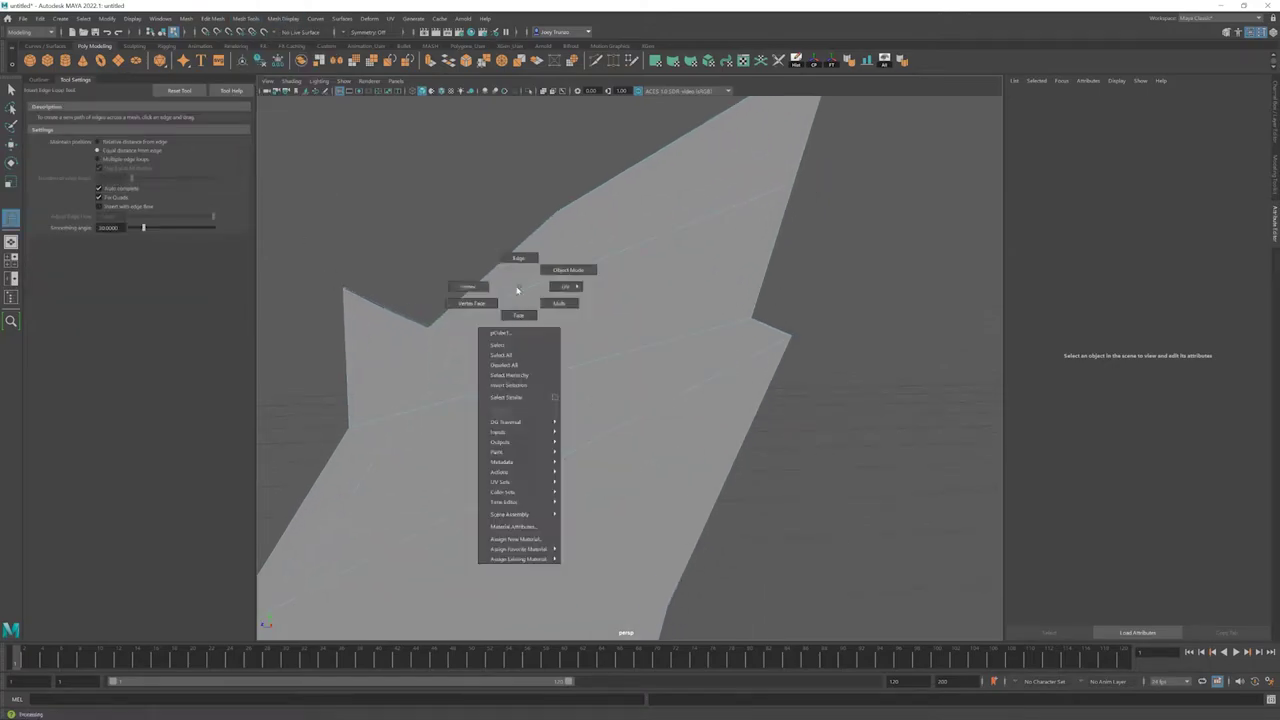
left_click(486, 305)
mouse_move(486, 306)
left_mouse_down("alt")
mouse_move(766, 160)
mouse_move(743, 206)
left_mouse_up("alt")
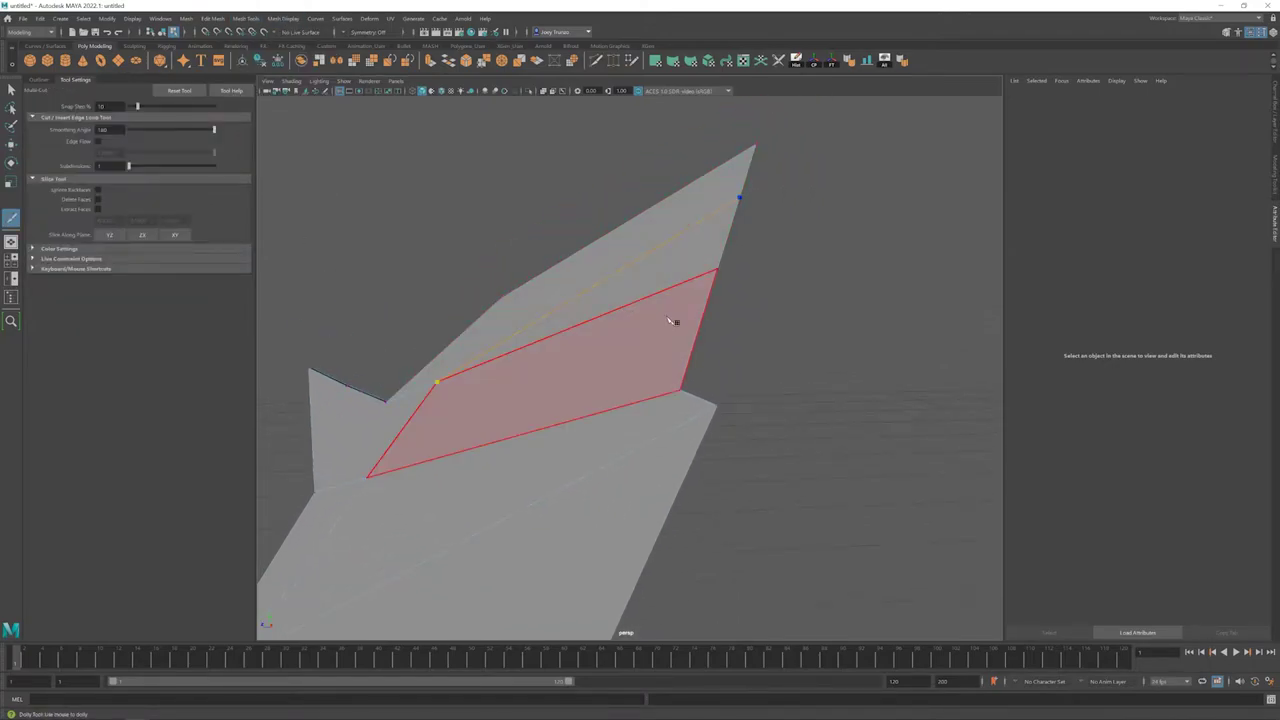
mouse_move(675, 321)
left_mouse_down("alt")
mouse_move(634, 323)
mouse_move(603, 417)
mouse_move(651, 394)
mouse_move(698, 417)
mouse_move(618, 413)
left_mouse_up("alt")
Step: Move the two vertices near the tip to reshape it
key("w")
left_click(618, 413)
key("r")
mouse_move(620, 332)
left_mouse_down("alt")
mouse_move(689, 365)
mouse_move(643, 349)
left_mouse_up("alt")
key("w")
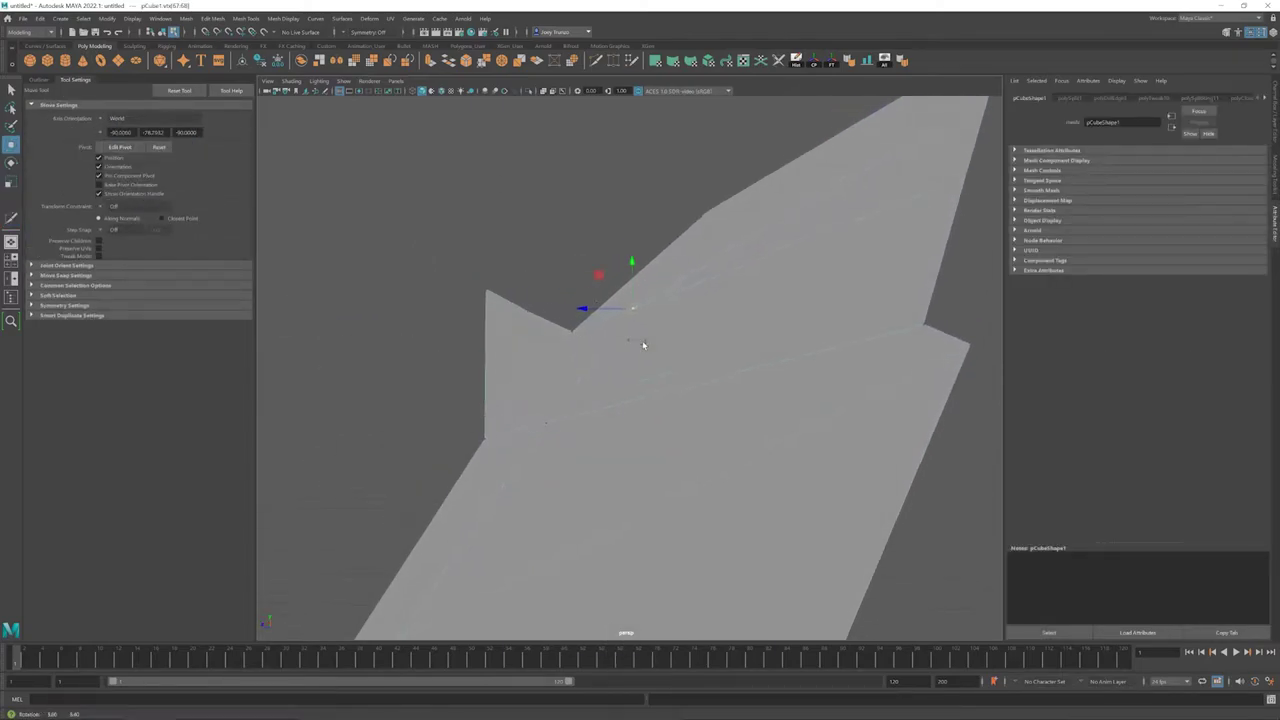
left_click(623, 277)
mouse_move(623, 277)
left_mouse_down("alt")
mouse_move(562, 401)
mouse_move(823, 206)
mouse_move(651, 391)
left_mouse_up("alt")
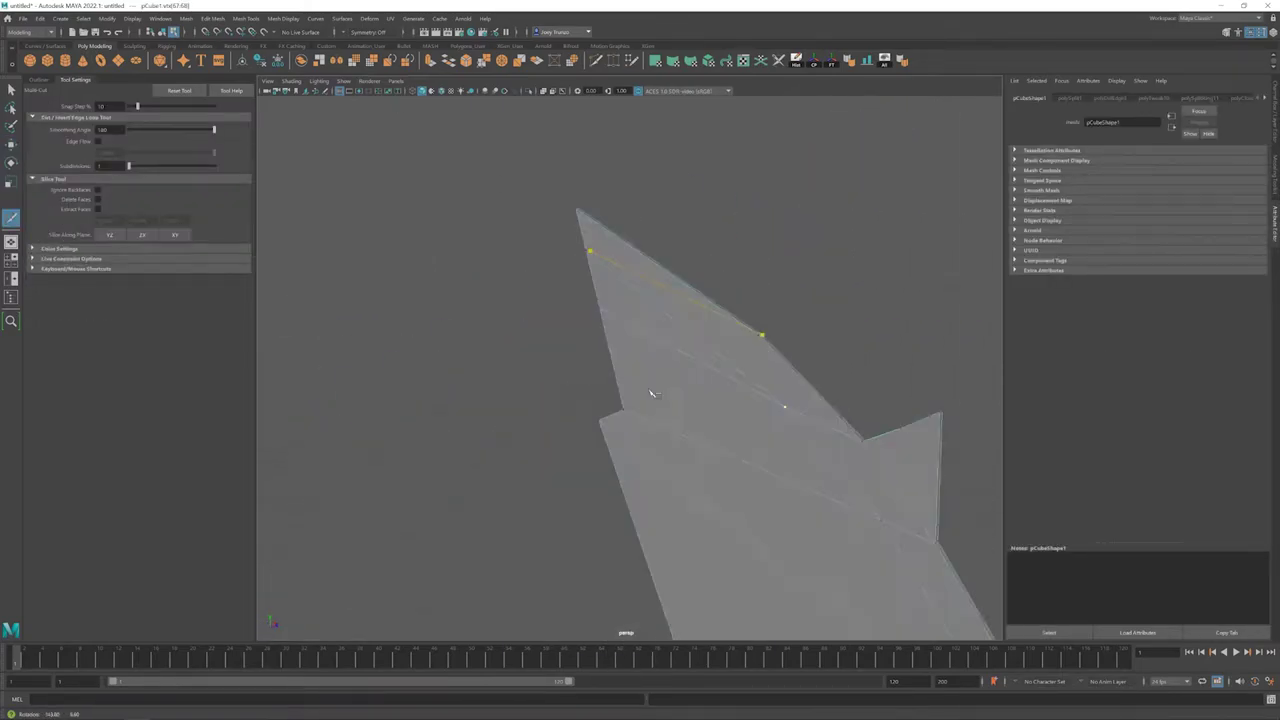
Step: Select a vertex on the back edge to refine the second spike
mouse_move(740, 349)
left_mouse_down("alt")
mouse_move(575, 450)
mouse_move(608, 271)
mouse_move(600, 329)
mouse_move(509, 323)
mouse_move(568, 366)
left_mouse_up("alt")
scroll(507, 322, "up", 3)
left_click(482, 338)
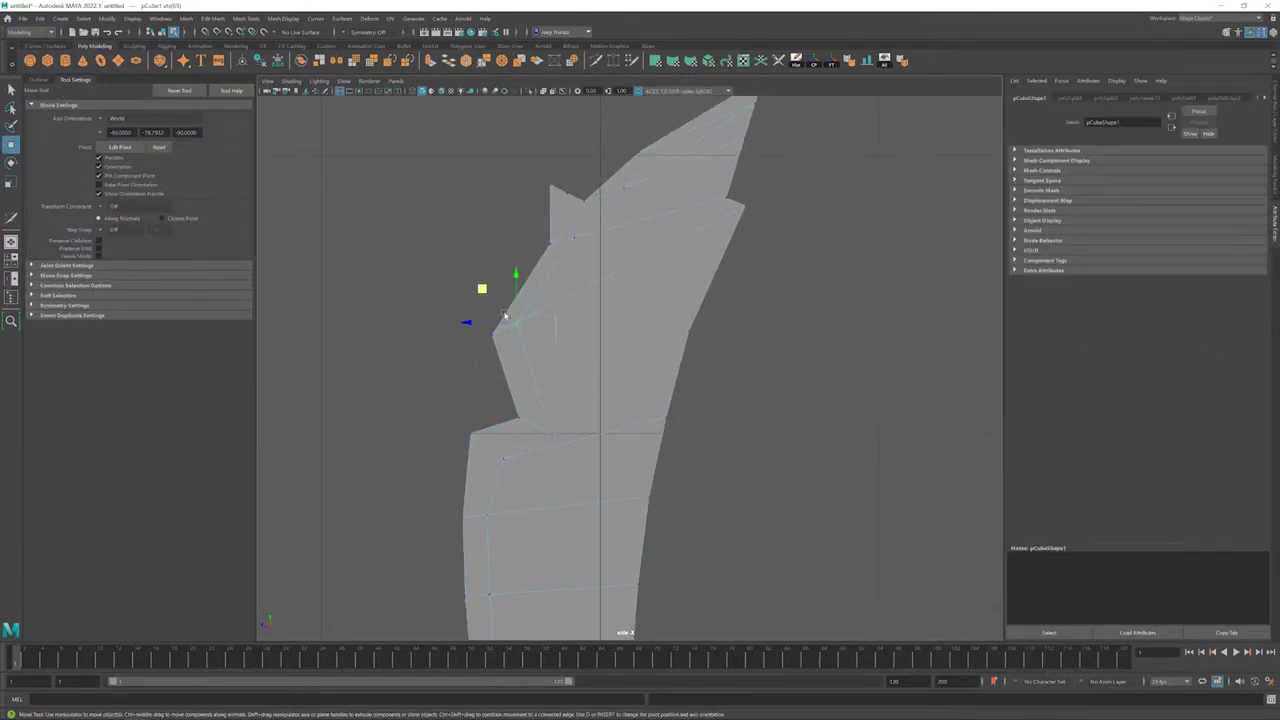
mouse_move(505, 316)
left_mouse_down("alt")
mouse_move(490, 360)
mouse_move(540, 290)
mouse_move(537, 240)
mouse_move(536, 285)
mouse_move(501, 285)
left_mouse_up("alt")
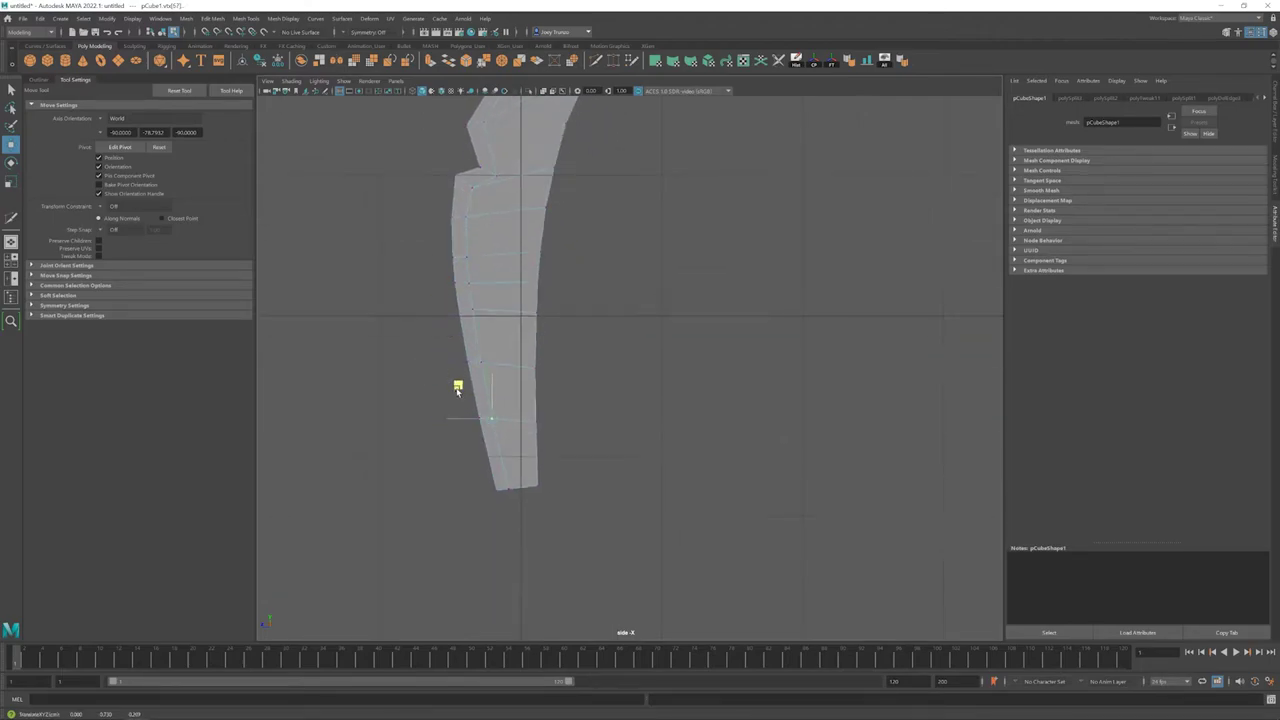
left_click_drag(457, 386, 566, 586, "alt")
Step: Set the scale manipulator's axis orientation to Object for the selected edge
key("4")
key("r")
left_click_drag(614, 428, 1086, 500, "alt")
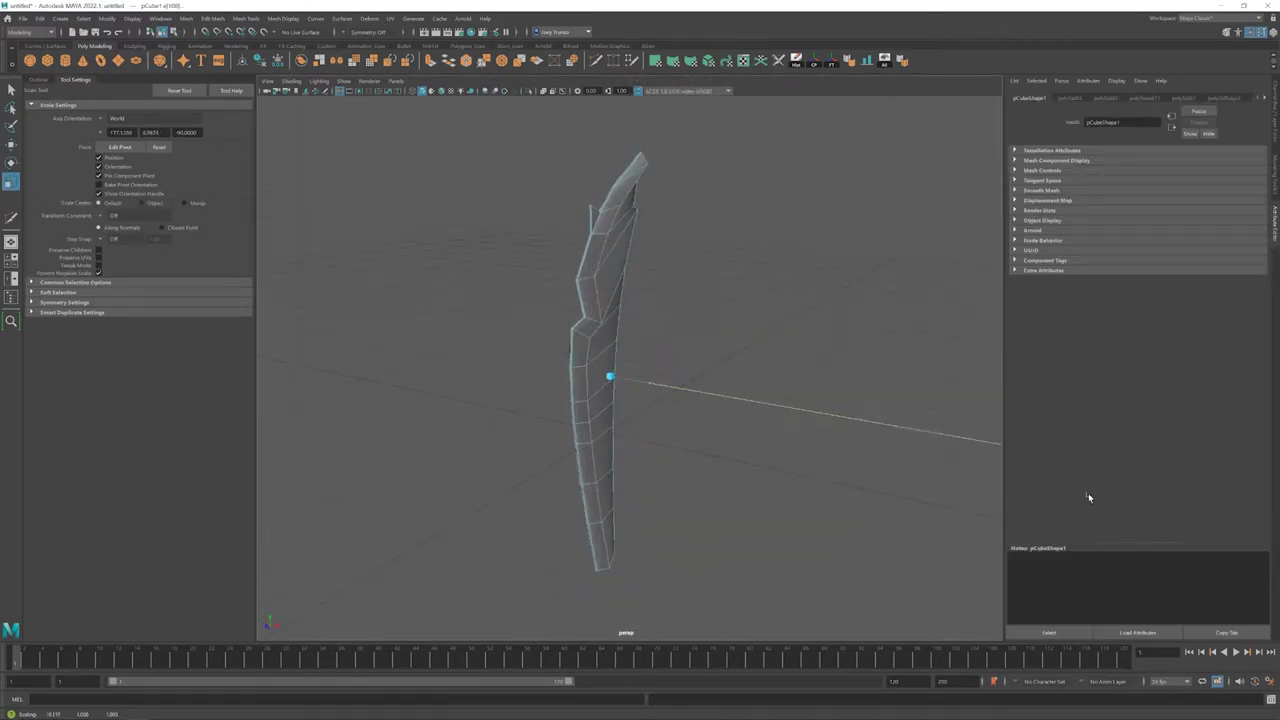
left_click(117, 118)
left_click(117, 137)
mouse_move(517, 380)
left_mouse_down("alt")
mouse_move(492, 383)
mouse_move(631, 391)
mouse_move(594, 417)
mouse_move(440, 394)
mouse_move(651, 244)
mouse_move(651, 209)
mouse_move(384, 317)
mouse_move(636, 313)
mouse_move(654, 397)
mouse_move(640, 380)
mouse_move(770, 358)
left_mouse_up("alt")
Step: Move an edge near the blade tip down to reshape the tip
key("w")
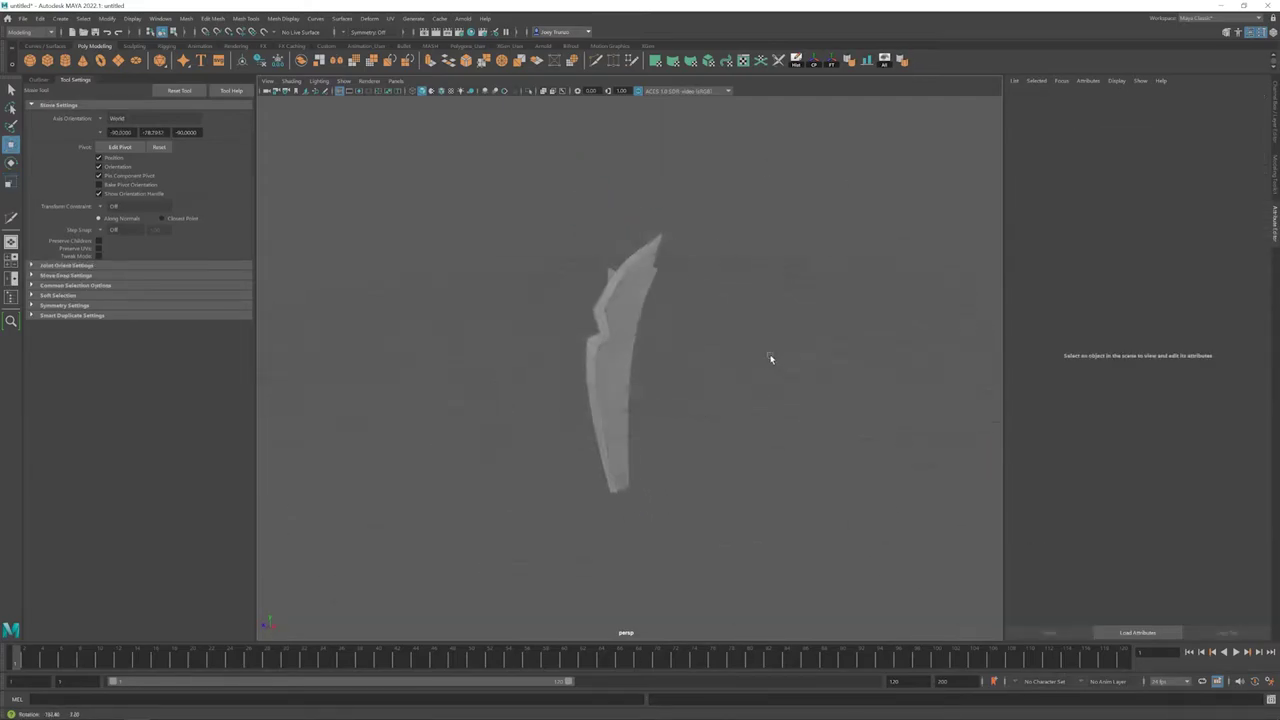
left_click(620, 370)
mouse_move(620, 370)
left_mouse_down("alt")
mouse_move(583, 393)
mouse_move(654, 414)
mouse_move(571, 423)
left_mouse_up("alt")
key("r")
left_click(634, 331)
key("w")
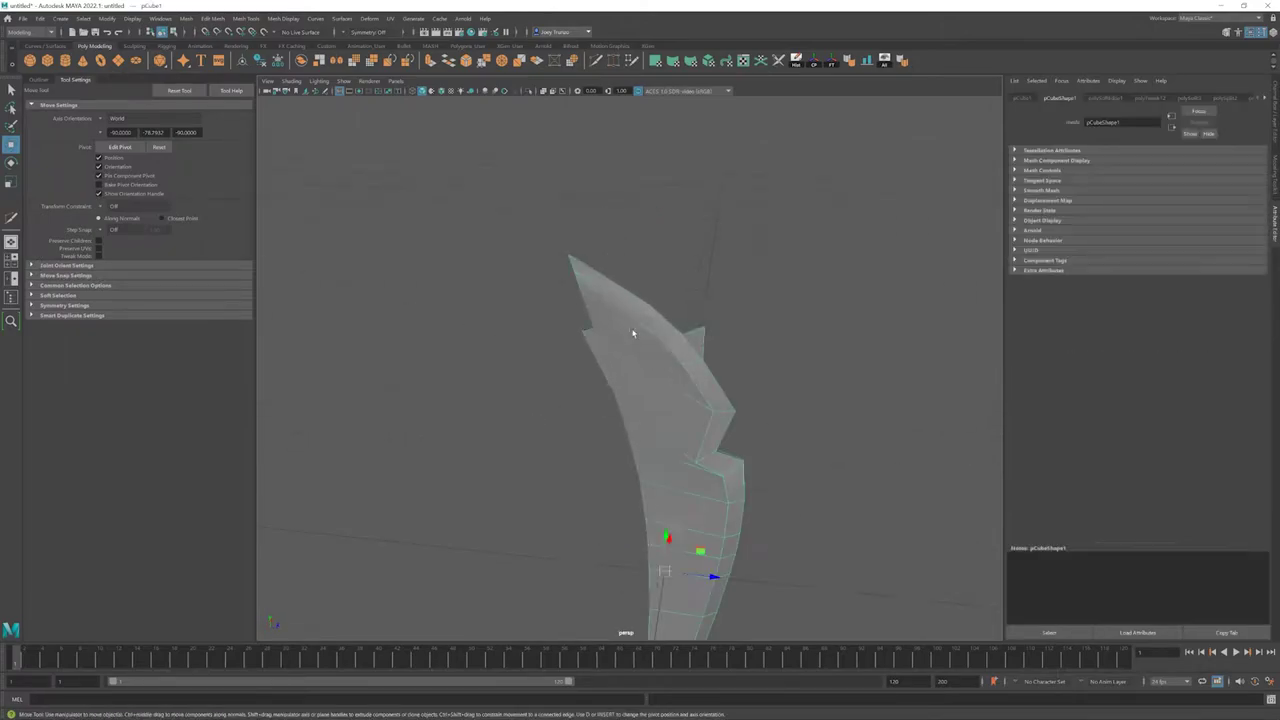
mouse_move(634, 331)
left_mouse_down("alt")
mouse_move(560, 305)
mouse_move(640, 380)
left_mouse_up("alt")
left_click(717, 428)
mouse_move(717, 428)
left_mouse_down("alt")
mouse_move(669, 423)
mouse_move(684, 397)
left_mouse_up("alt")
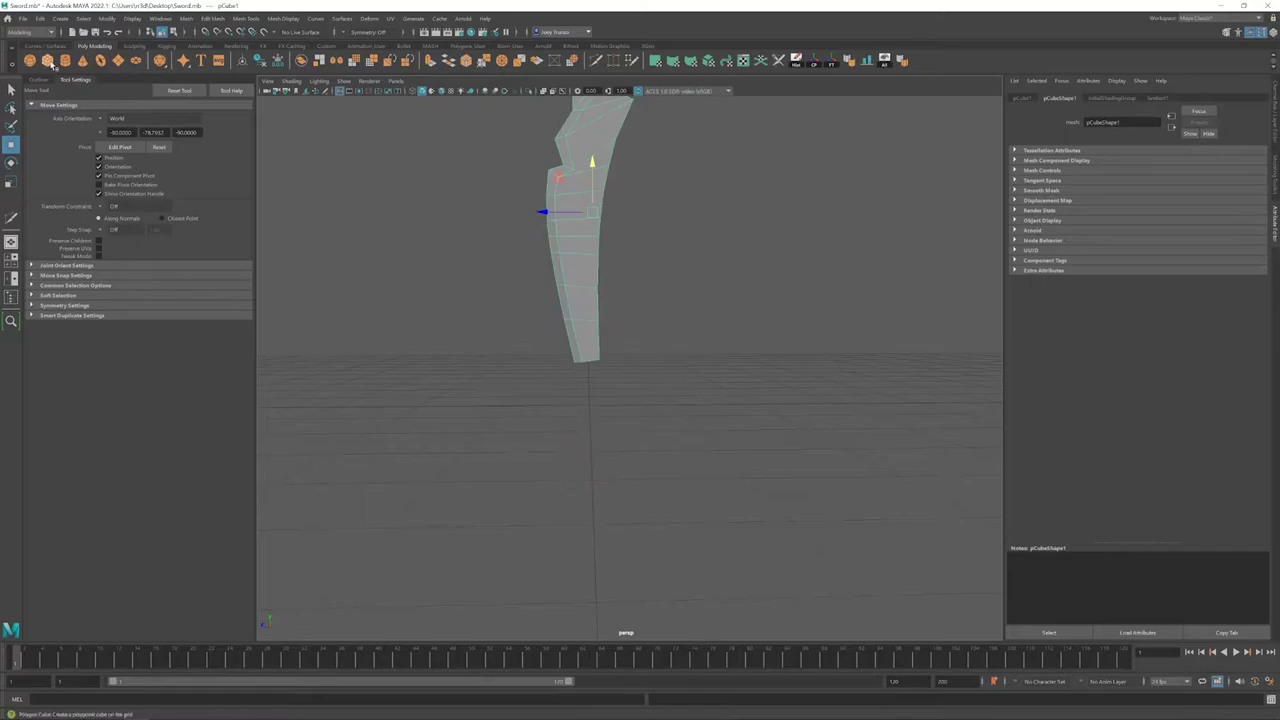
Step: Insert an edge loop across the guard's middle and pull it into a point
mouse_move(591, 370)
left_mouse_down("alt")
mouse_move(663, 416)
mouse_move(544, 373)
mouse_move(634, 374)
left_mouse_up("alt")
key("e")
key("r")
scroll(634, 374, "up", 3)
left_click(241, 18)
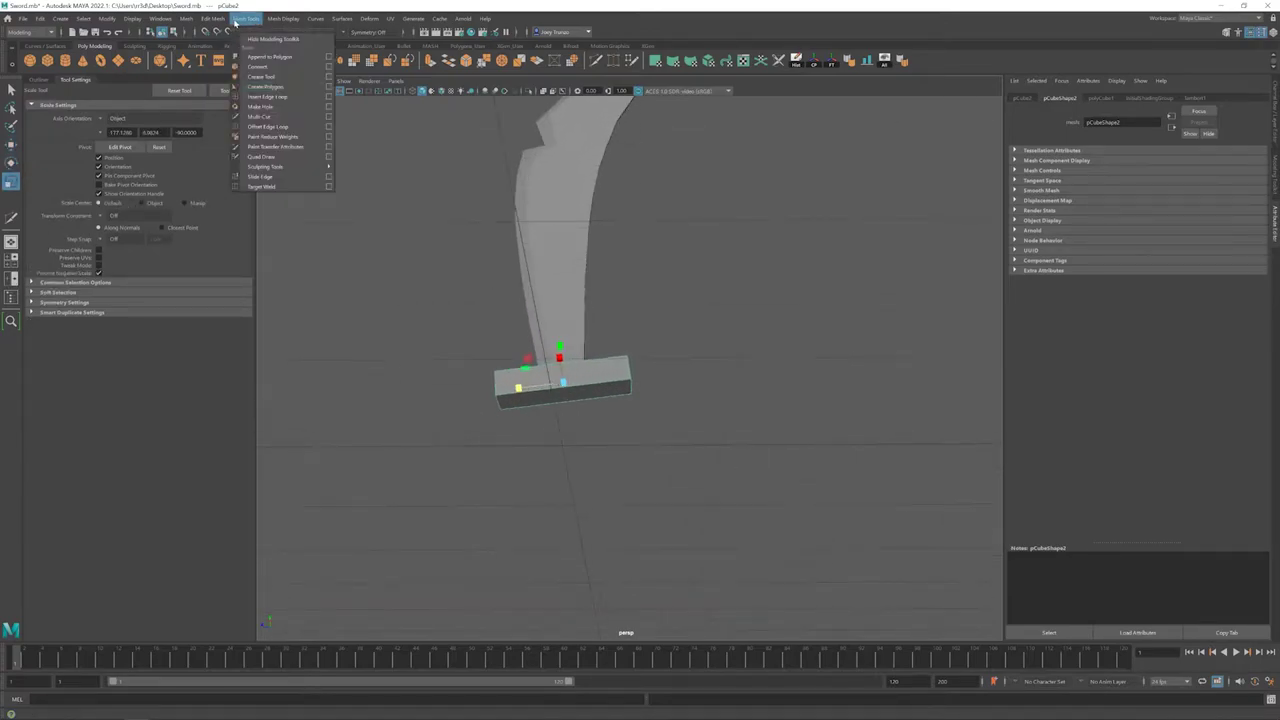
left_click(265, 88)
left_click(591, 404)
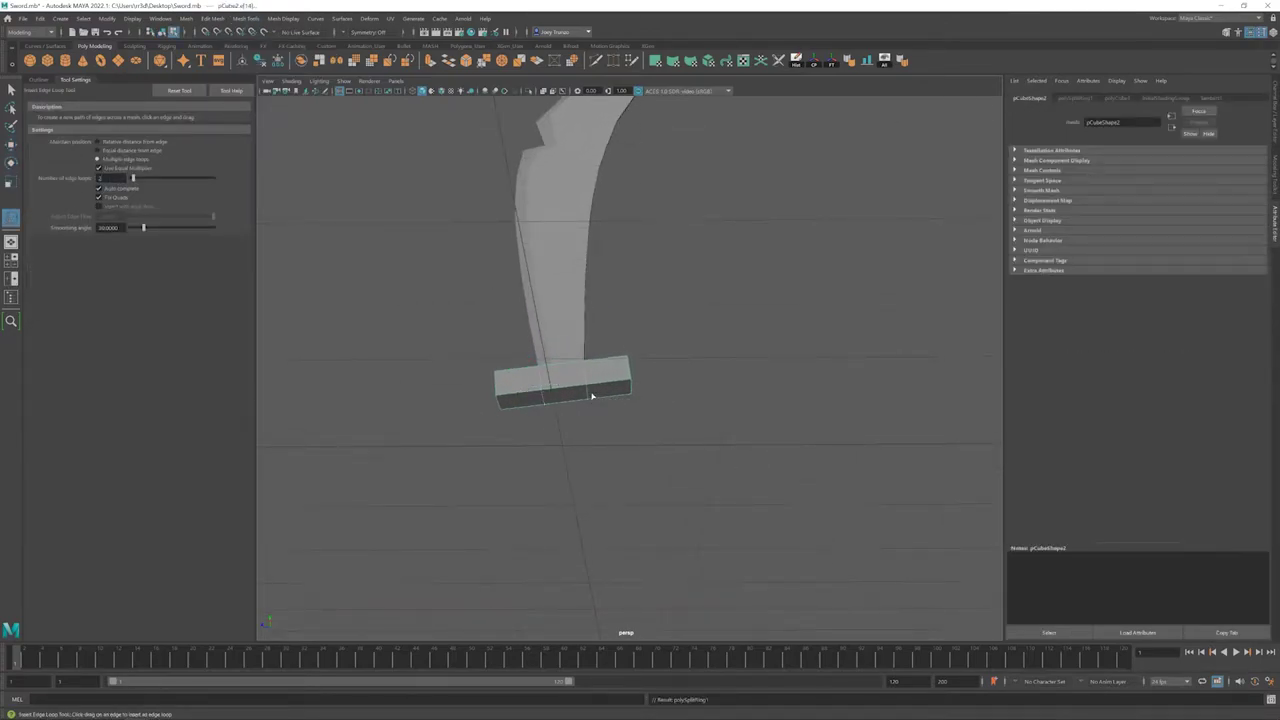
key("r")
key("w")
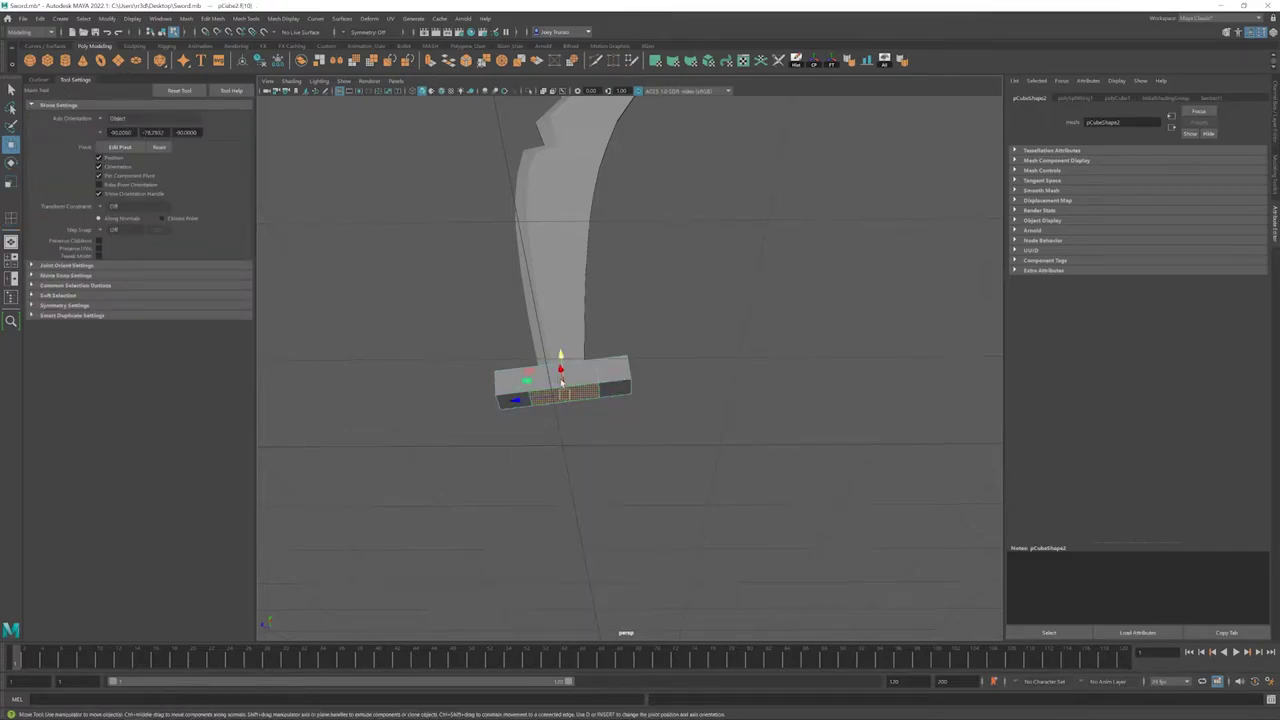
mouse_move(563, 363)
left_mouse_down()
mouse_move(560, 414)
mouse_move(644, 345)
mouse_move(646, 377)
mouse_move(561, 375)
mouse_move(650, 350)
mouse_move(646, 383)
mouse_move(607, 355)
left_mouse_up()
key("r")
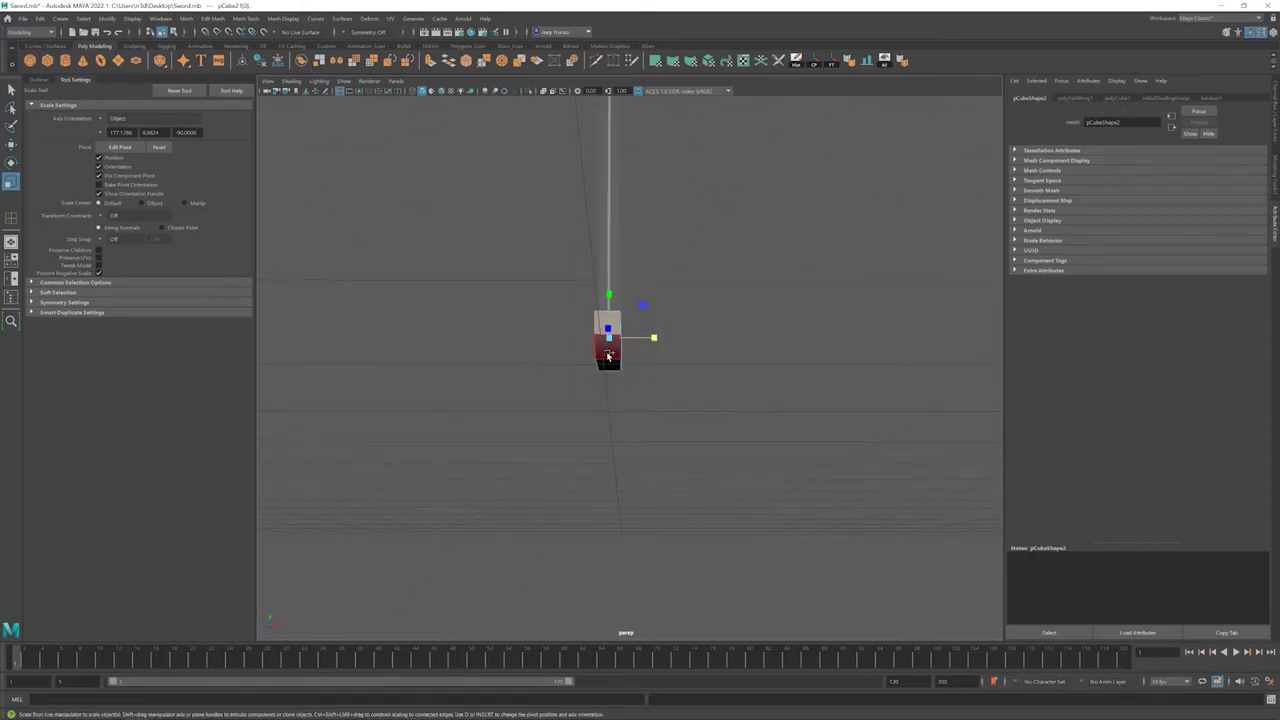
Step: Inspect the pointed guard from lower and front angles, reselecting it along the way
left_click_drag(655, 417, 592, 414, "alt")
left_click_drag(615, 367, 654, 380, "alt")
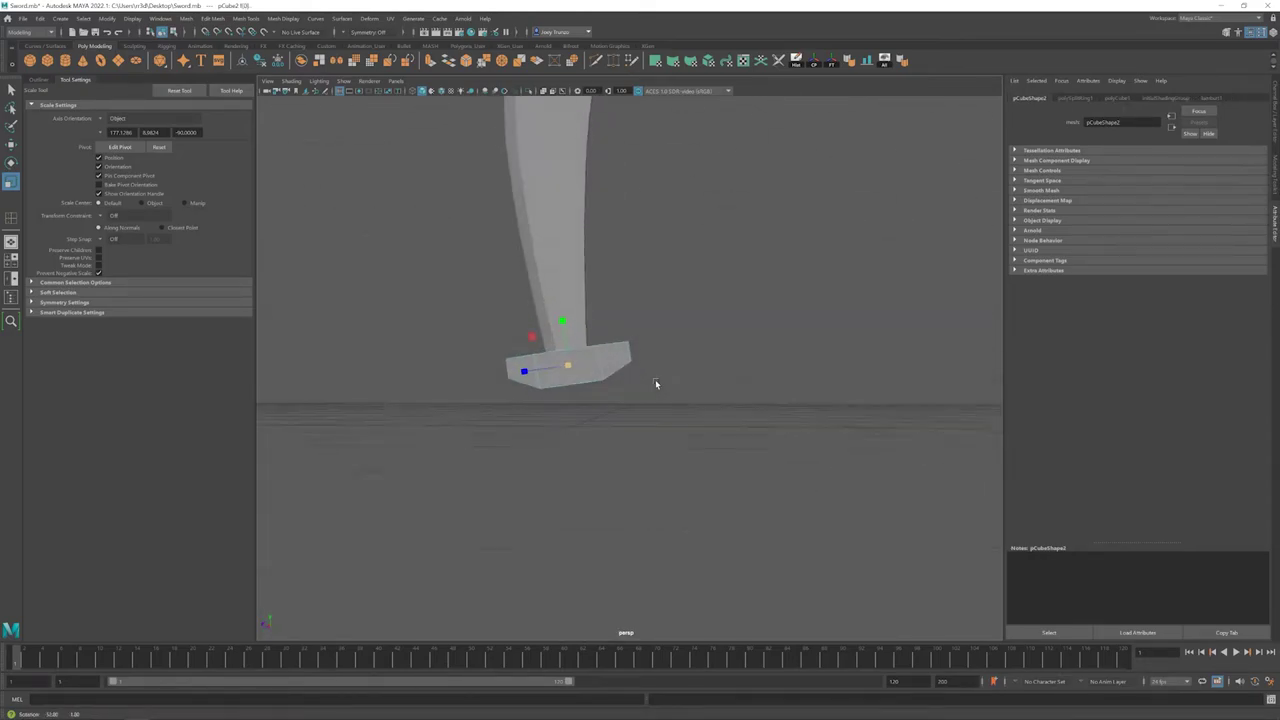
right_click_drag(568, 375, 557, 318)
key("w")
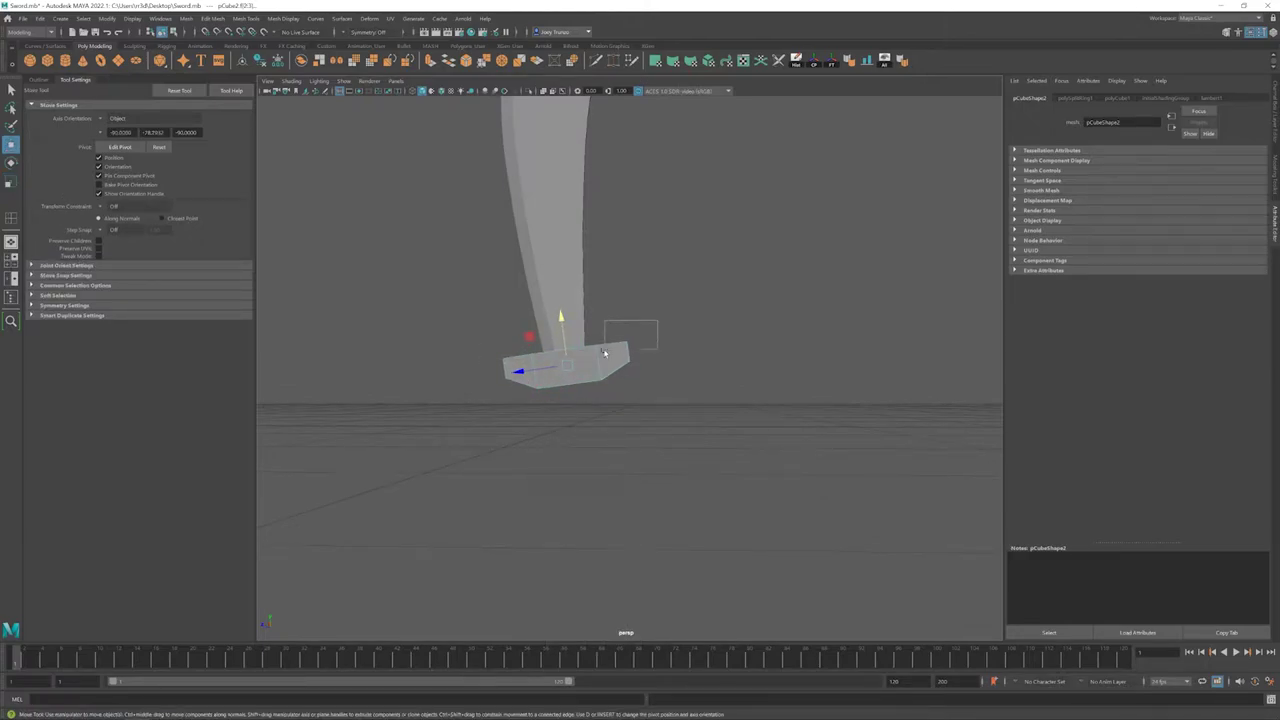
left_click(520, 397)
mouse_move(561, 331)
left_mouse_down("alt")
mouse_move(520, 397)
mouse_move(543, 429)
left_mouse_up("alt")
left_click(640, 368)
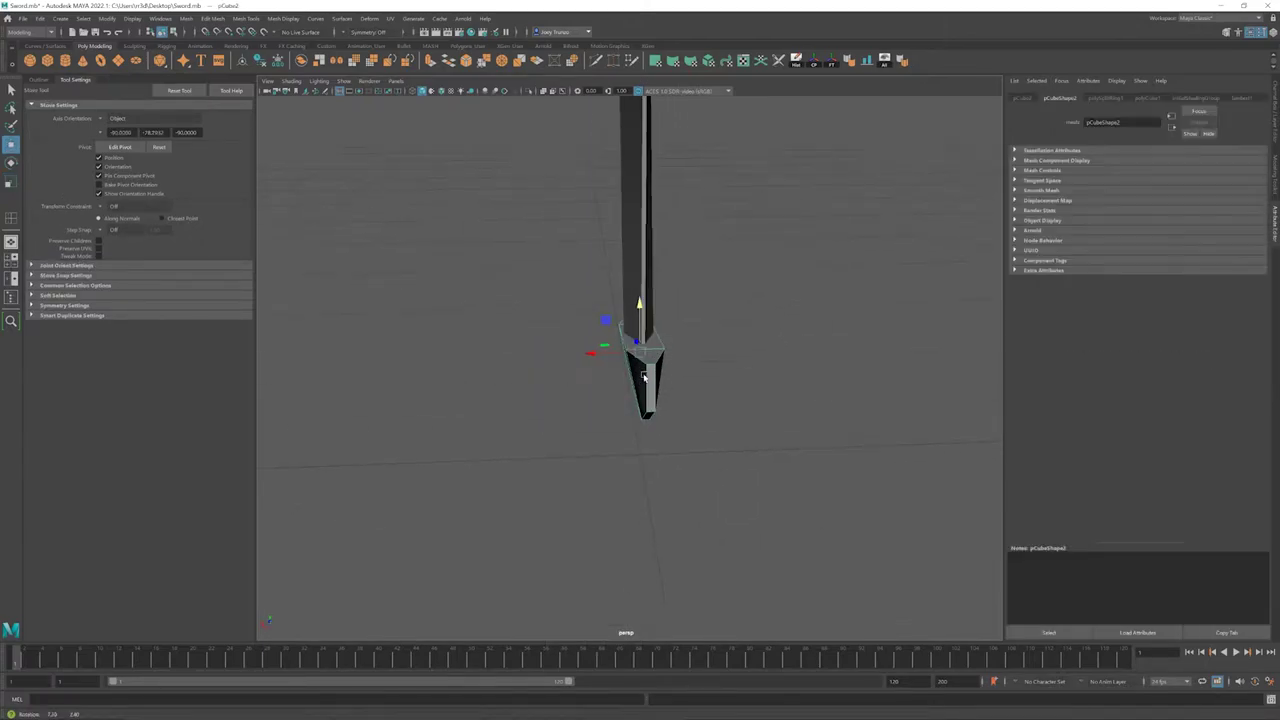
mouse_move(640, 368)
left_mouse_down("alt")
mouse_move(628, 368)
mouse_move(629, 331)
mouse_move(683, 353)
left_mouse_up("alt")
key("r")
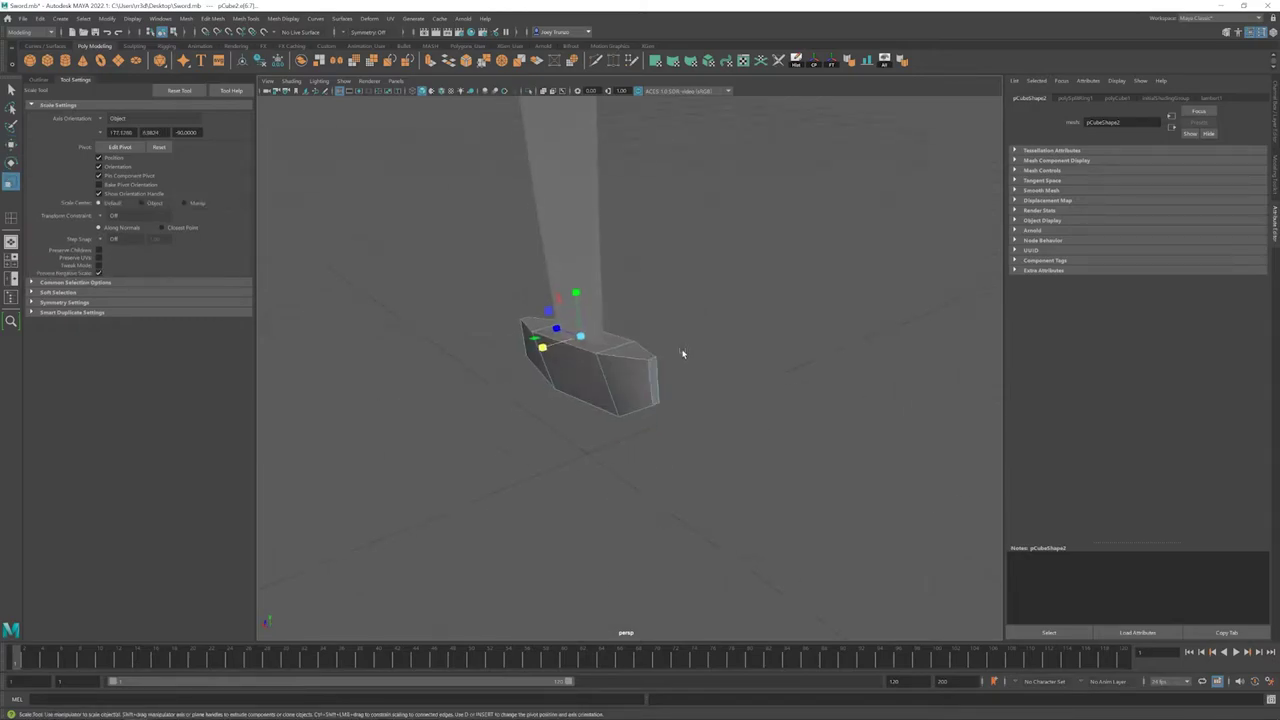
key("q")
mouse_move(546, 240)
left_mouse_down("alt")
mouse_move(634, 337)
mouse_move(693, 343)
left_mouse_up("alt")
key("w")
mouse_move(589, 334)
left_mouse_down("alt")
mouse_move(594, 403)
mouse_move(673, 367)
mouse_move(539, 388)
left_mouse_up("alt")
left_click(603, 405)
scroll(603, 405, "up", 5)
Step: Select and adjust a guard edge, then reselect the whole guard
left_click(625, 400)
key("r")
key("w")
scroll(673, 367, "down", 5)
left_click(629, 377)
left_click(711, 331)
scroll(539, 388, "up", 5)
left_click(560, 385)
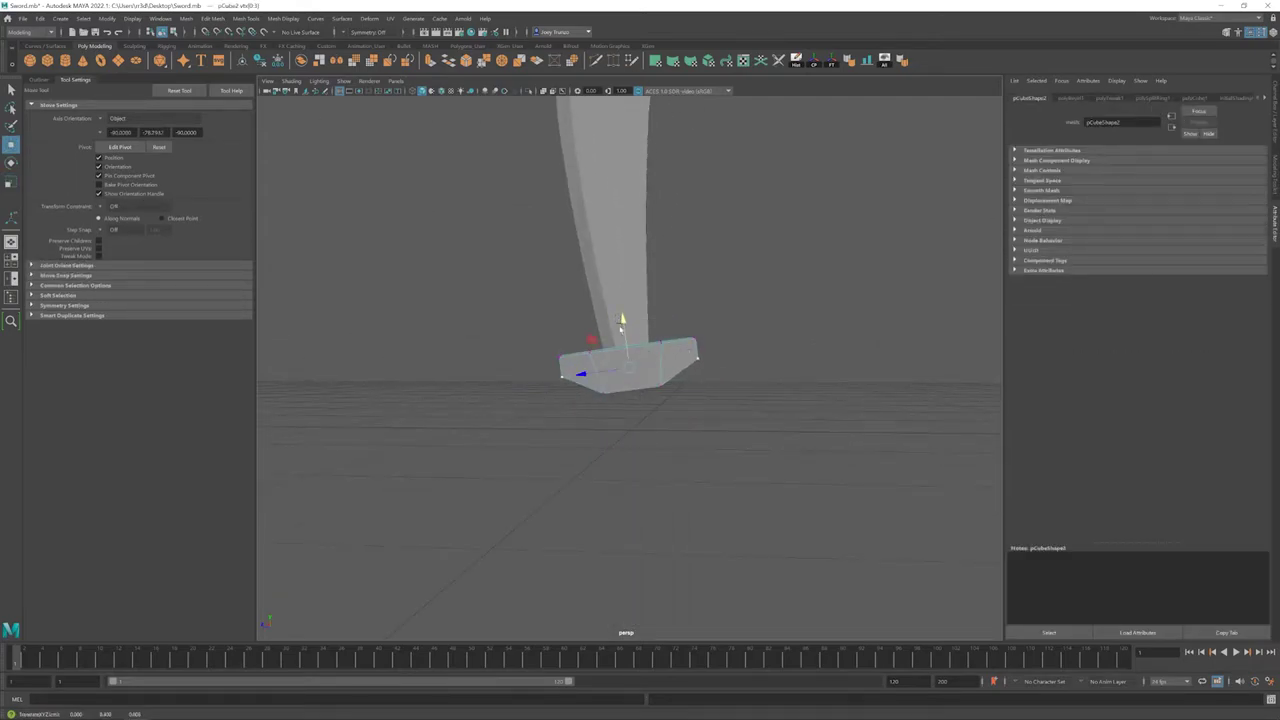
left_click_drag(621, 320, 600, 330, "alt")
Step: Create a new cube for the handle and stretch it taller
left_click(47, 60)
key("r")
mouse_move(630, 380)
left_mouse_down()
mouse_move(631, 409)
mouse_move(586, 400)
left_mouse_up()
scroll(631, 409, "down", 5)
Step: Scale the handle box, toggling axis orientation between Component and Object
scroll(586, 400, "up", 5)
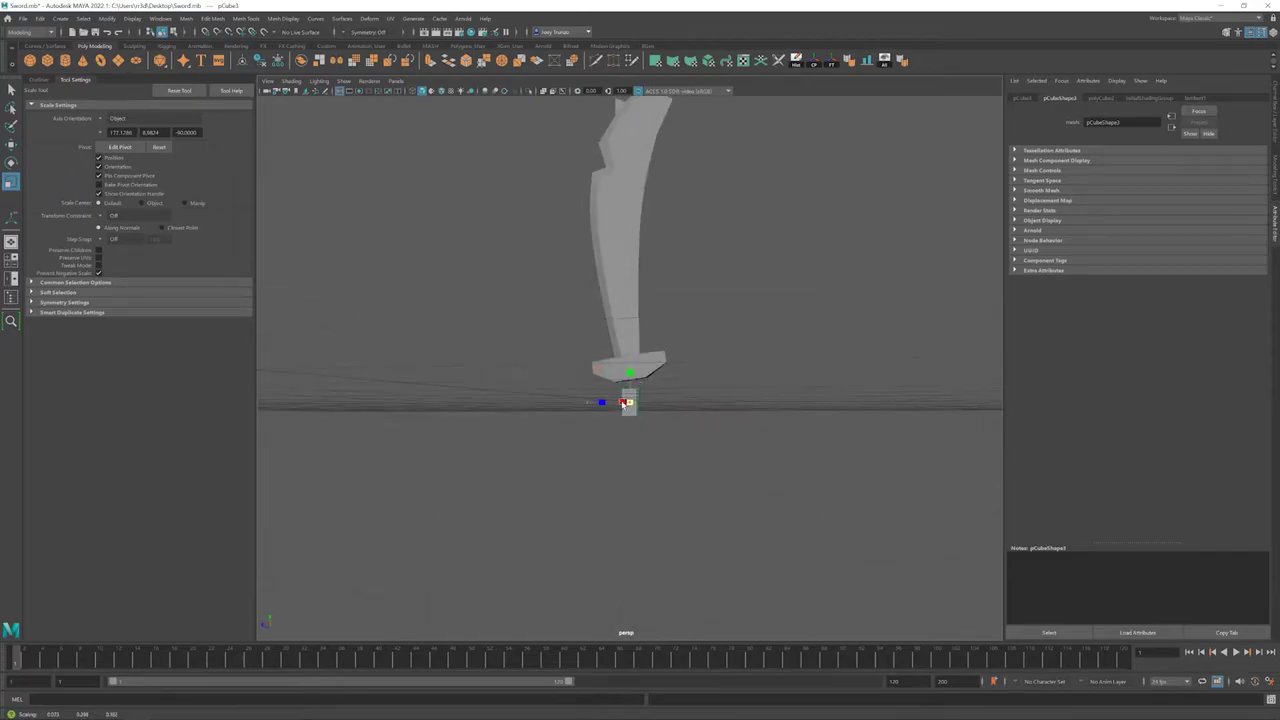
key("w")
mouse_move(630, 350)
left_mouse_down("alt")
mouse_move(608, 397)
mouse_move(578, 364)
mouse_move(666, 351)
left_mouse_up("alt")
key("e")
key("r")
key("w")
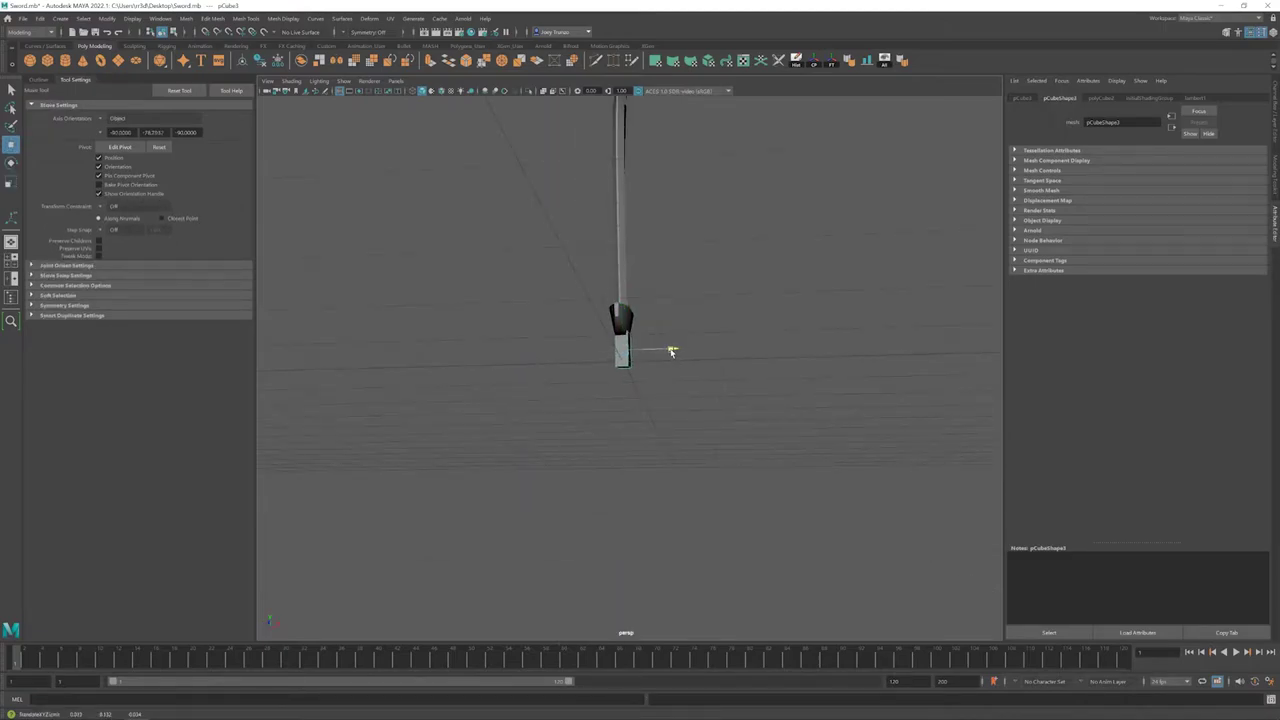
key("e")
key("r")
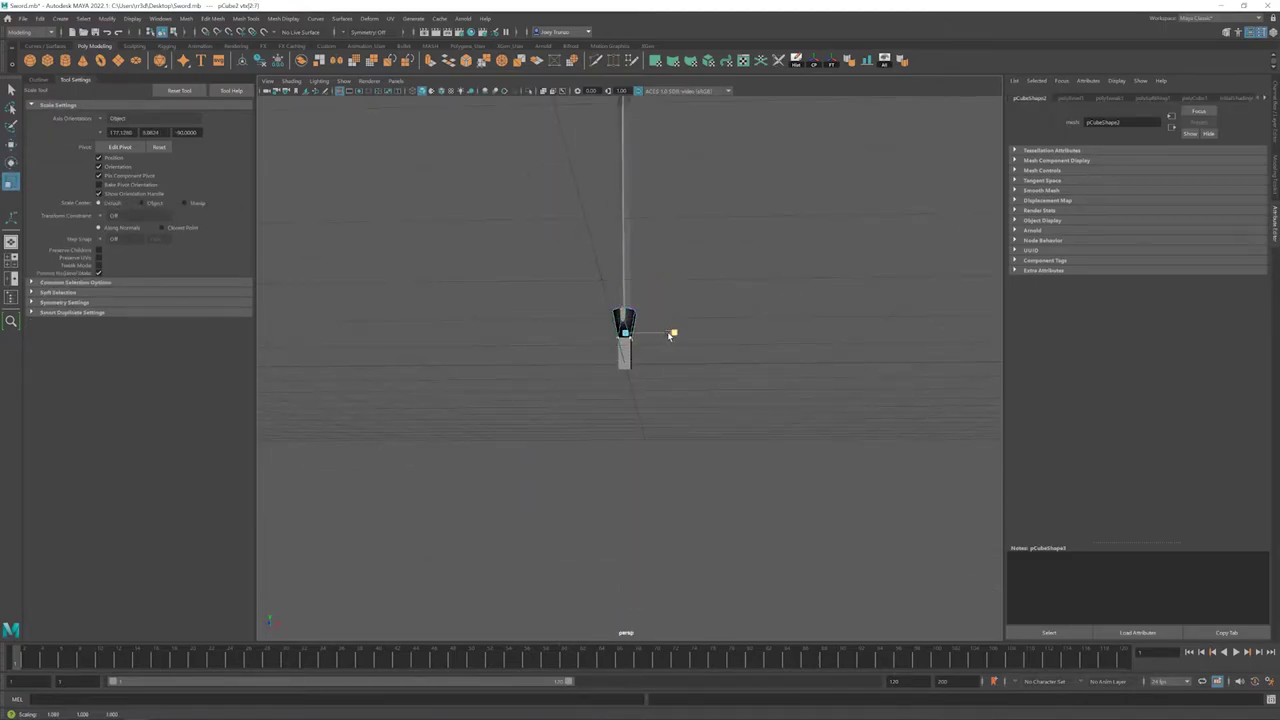
mouse_move(670, 335)
left_mouse_down("alt")
mouse_move(586, 337)
mouse_move(660, 397)
mouse_move(660, 363)
left_mouse_up("alt")
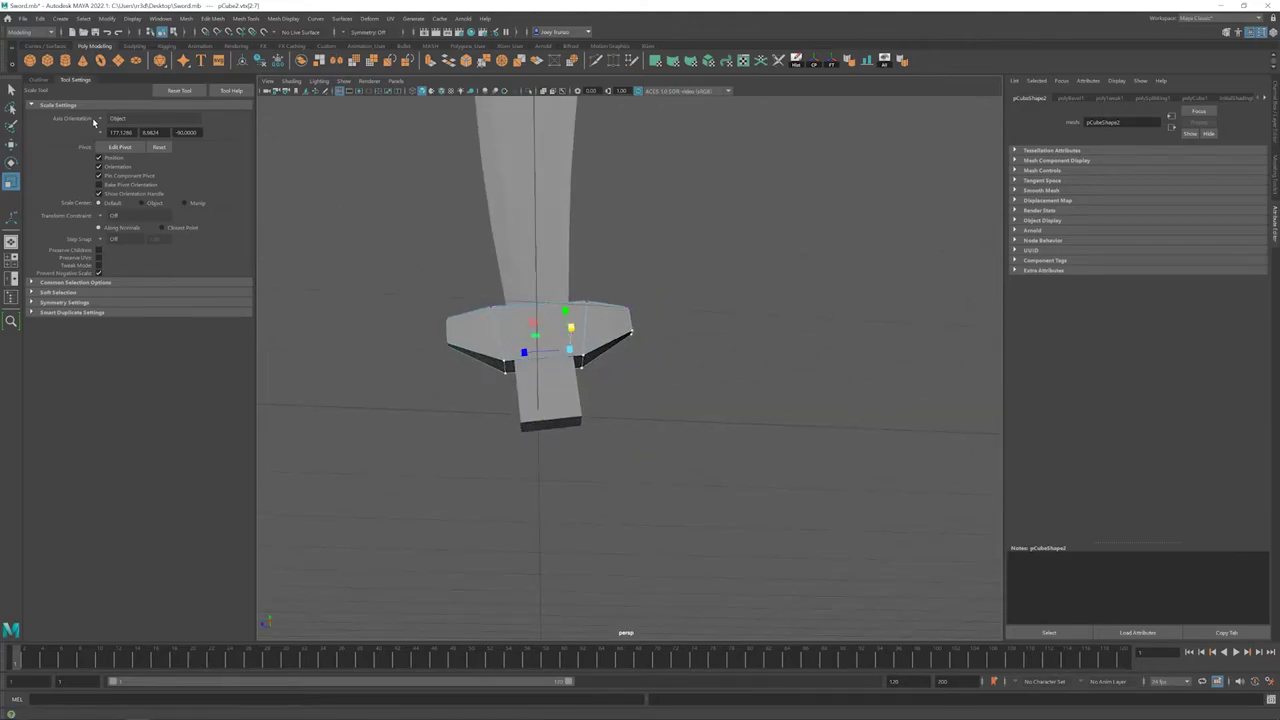
left_click(94, 120)
left_click(121, 147)
left_click(122, 125)
Step: Select and frame the handle box to check the grip beneath the guard
key("w")
left_click(452, 363)
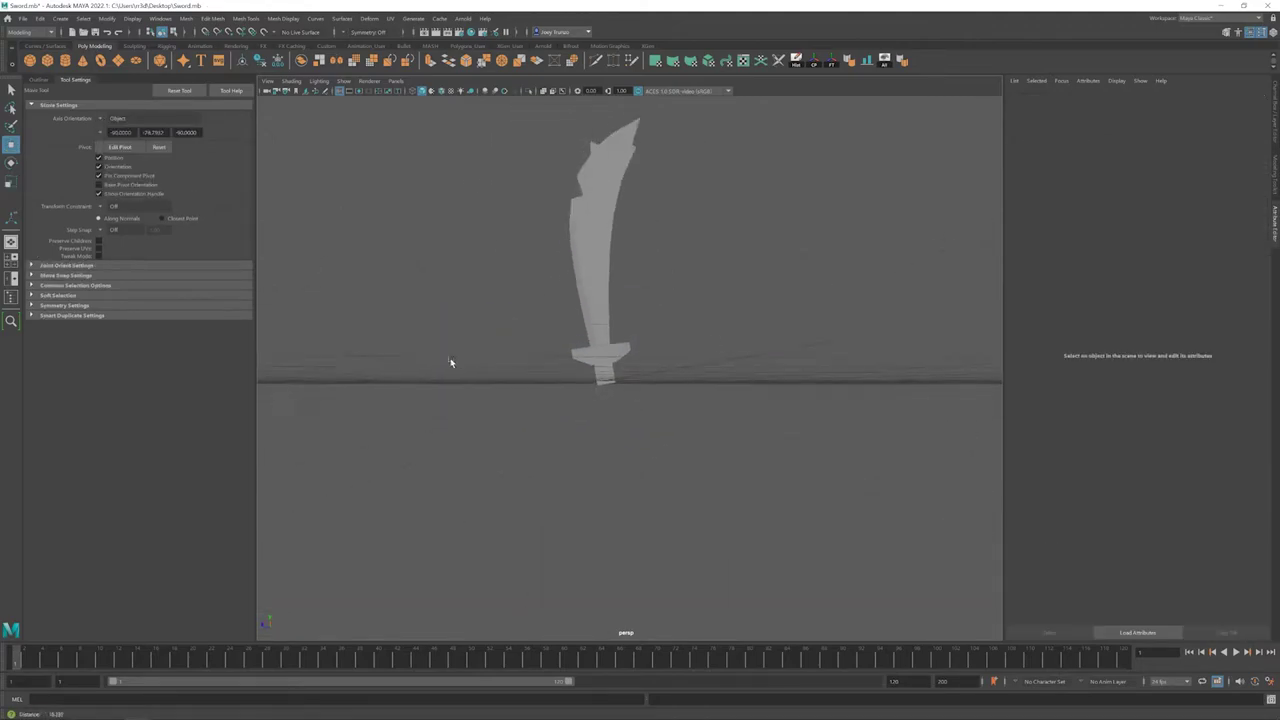
mouse_move(452, 363)
left_mouse_down("alt")
mouse_move(703, 440)
mouse_move(536, 390)
left_mouse_up("alt")
left_click(617, 365)
key("f")
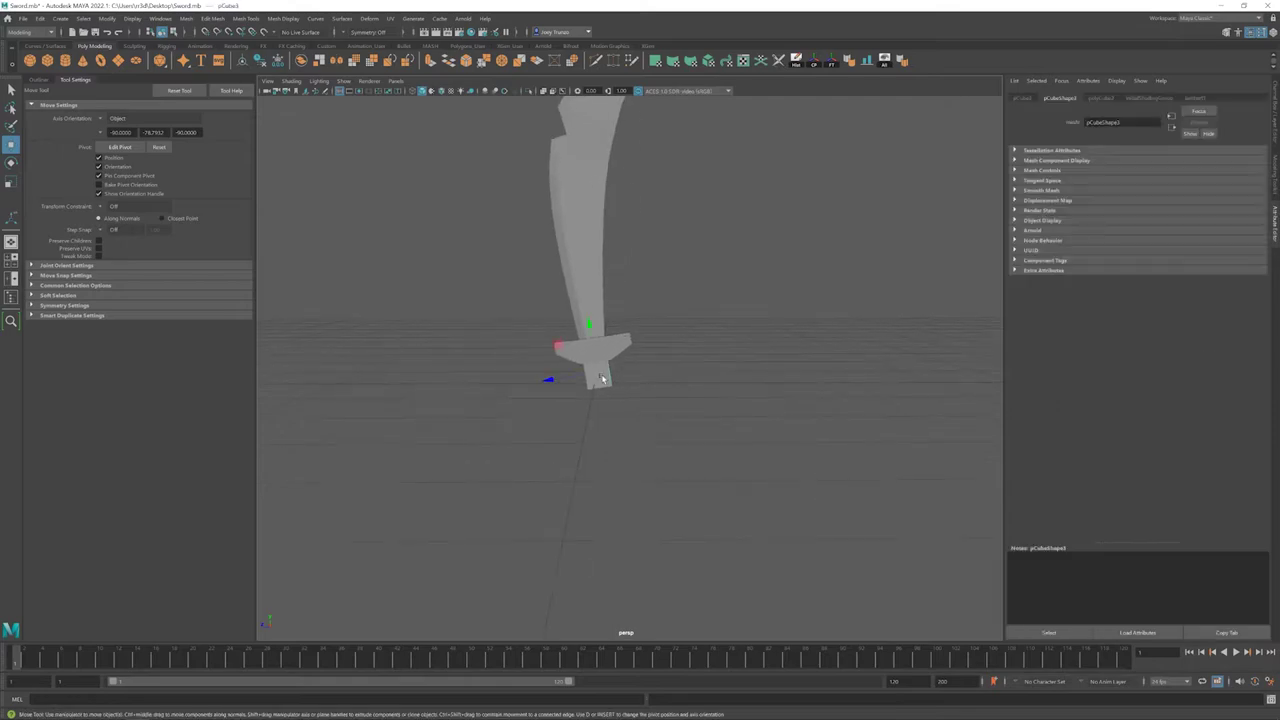
left_click(600, 391)
left_click(597, 360)
left_click_drag(597, 360, 614, 401, "alt")
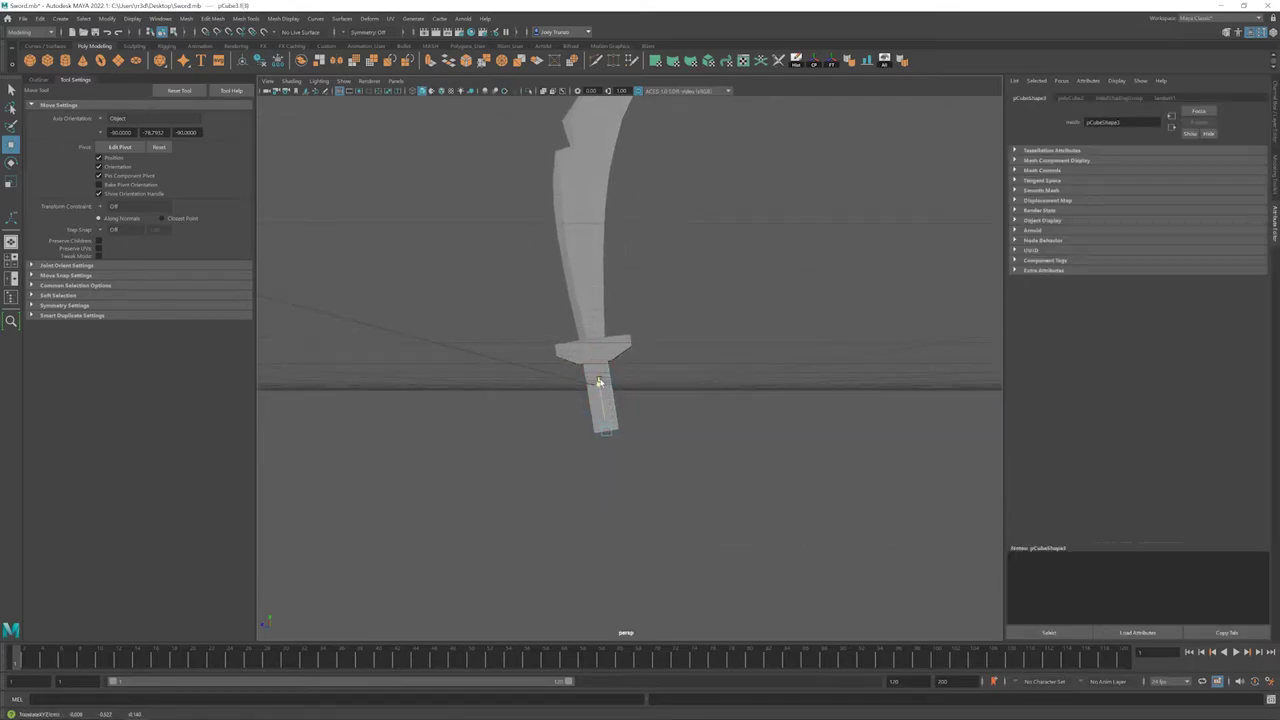
Step: Insert edge loops along the grip with the Insert Edge Loop tool
left_click(245, 18)
left_click(265, 85)
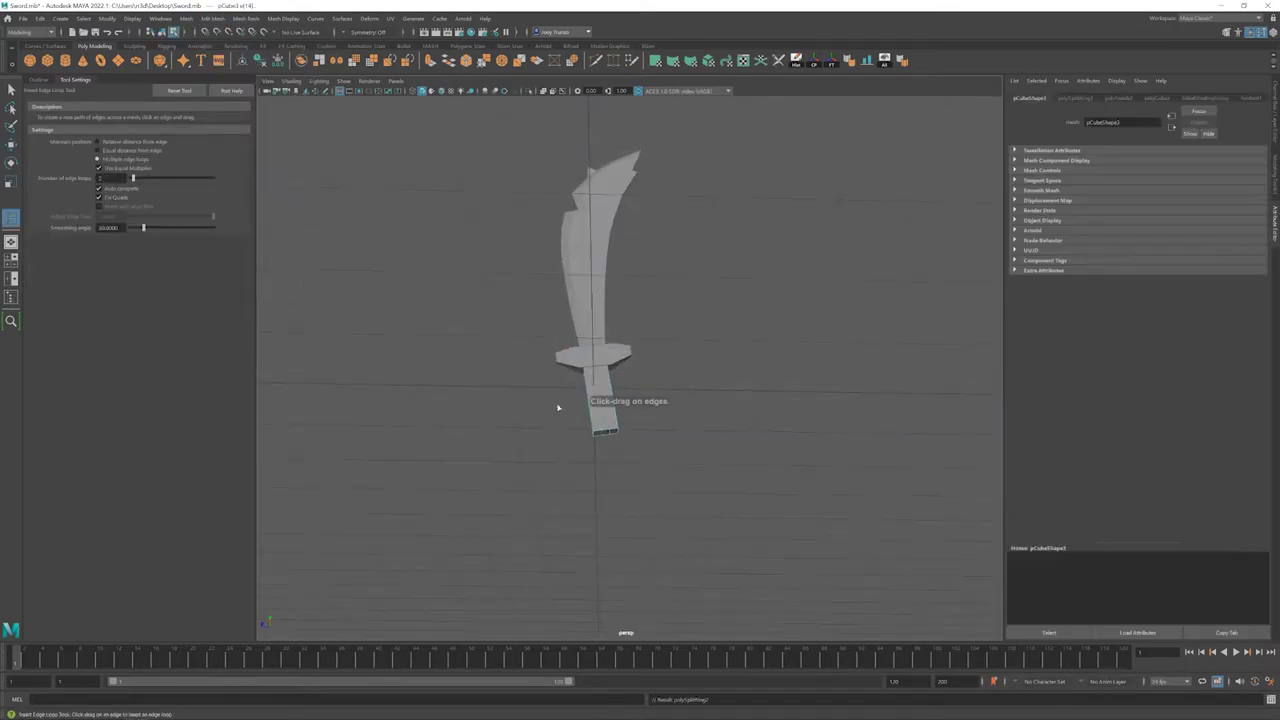
key("r")
mouse_move(607, 432)
left_mouse_down("alt")
mouse_move(586, 346)
mouse_move(649, 374)
mouse_move(600, 366)
mouse_move(607, 374)
mouse_move(534, 341)
mouse_move(600, 360)
left_mouse_up("alt")
key("w")
left_click(245, 18)
left_click(281, 97)
key("r")
Step: Select the blade's edges and scale them to make the blade thinner
left_click(632, 300)
left_click(657, 370)
scroll(480, 326, "down", 3)
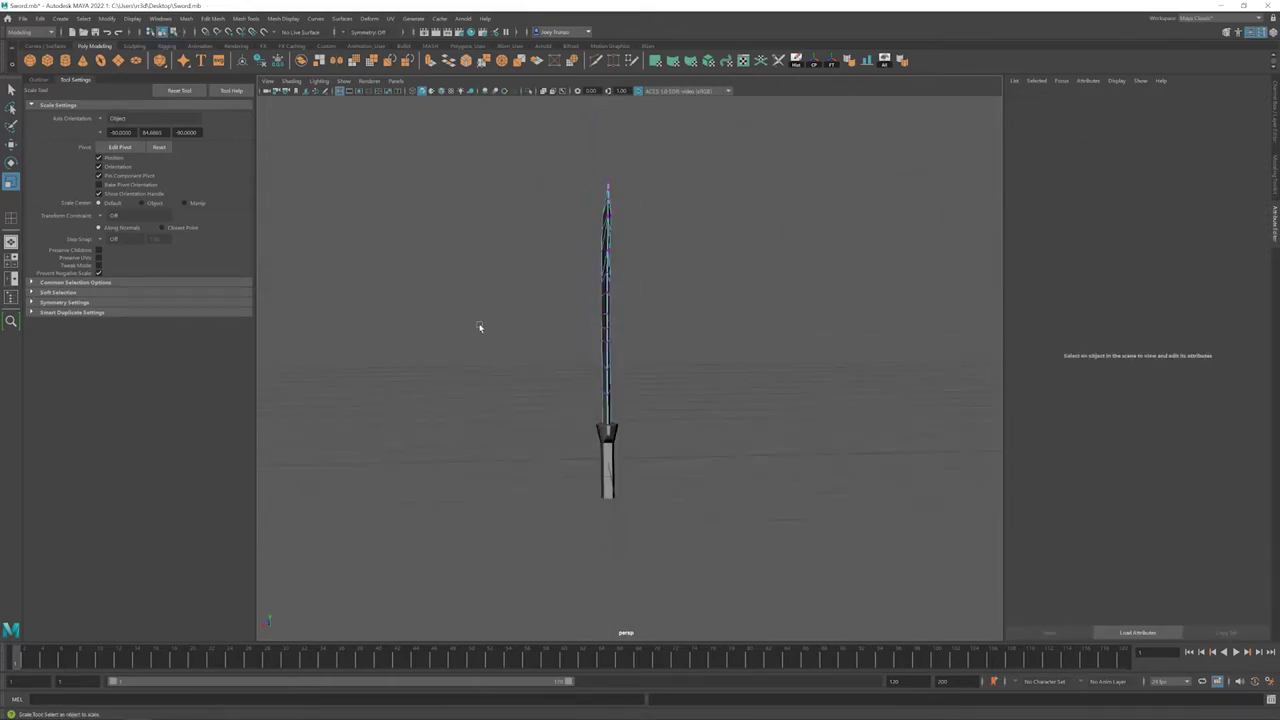
scroll(583, 290, "up", 2)
mouse_move(493, 260)
left_mouse_down("alt")
mouse_move(514, 309)
mouse_move(646, 185)
mouse_move(618, 218)
left_mouse_up("alt")
left_click(646, 185)
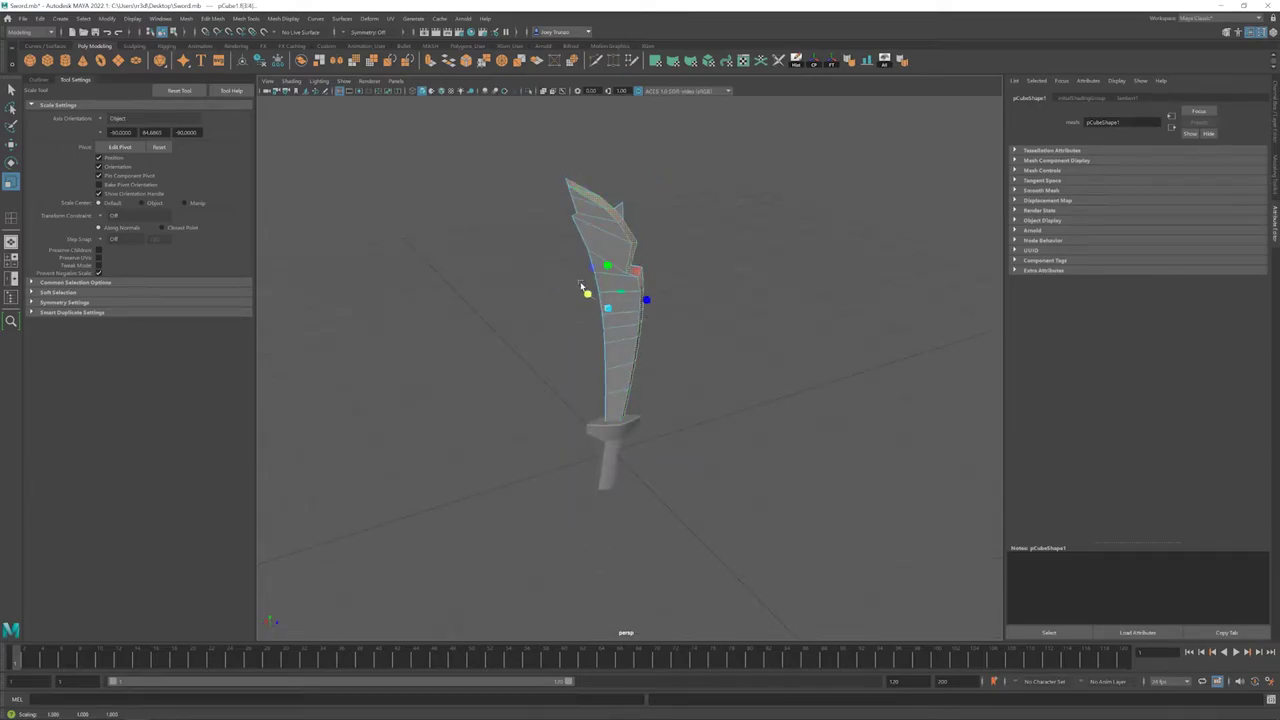
mouse_move(581, 288)
left_mouse_down("alt")
mouse_move(729, 329)
mouse_move(646, 351)
mouse_move(724, 359)
left_mouse_up("alt")
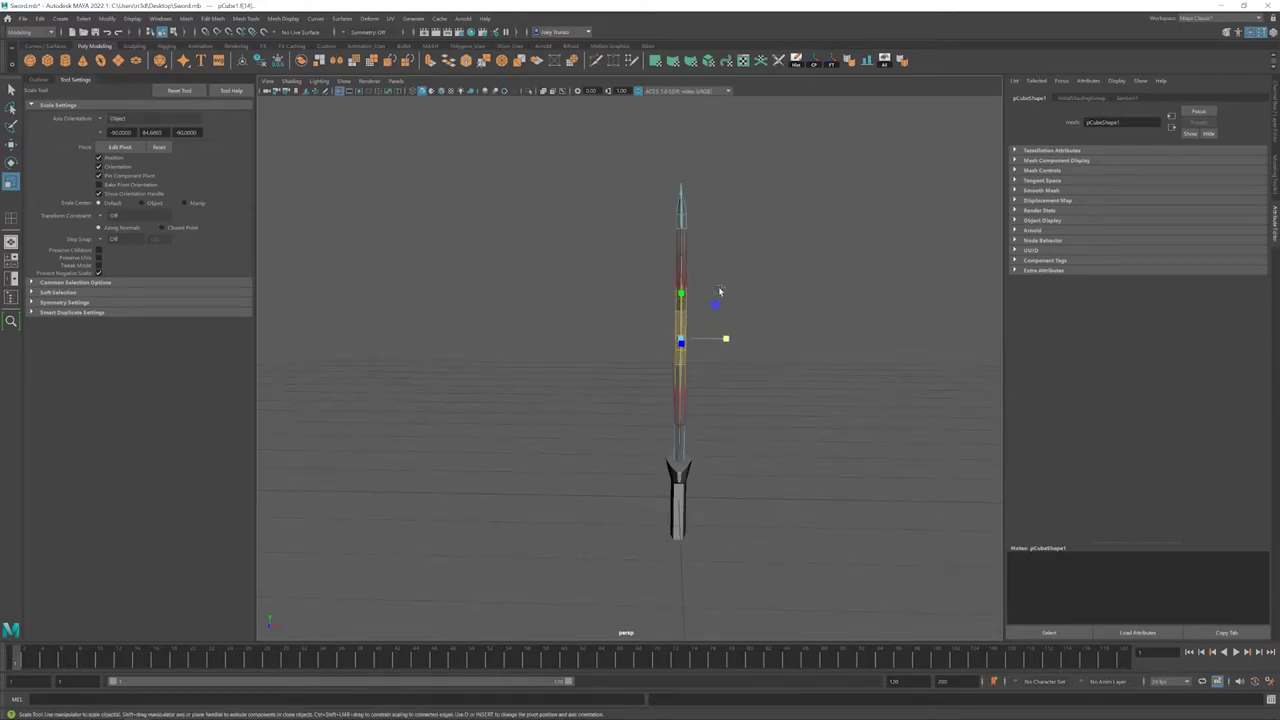
left_click(807, 394)
mouse_move(733, 339)
left_mouse_down("alt")
mouse_move(807, 394)
mouse_move(705, 385)
left_mouse_up("alt")
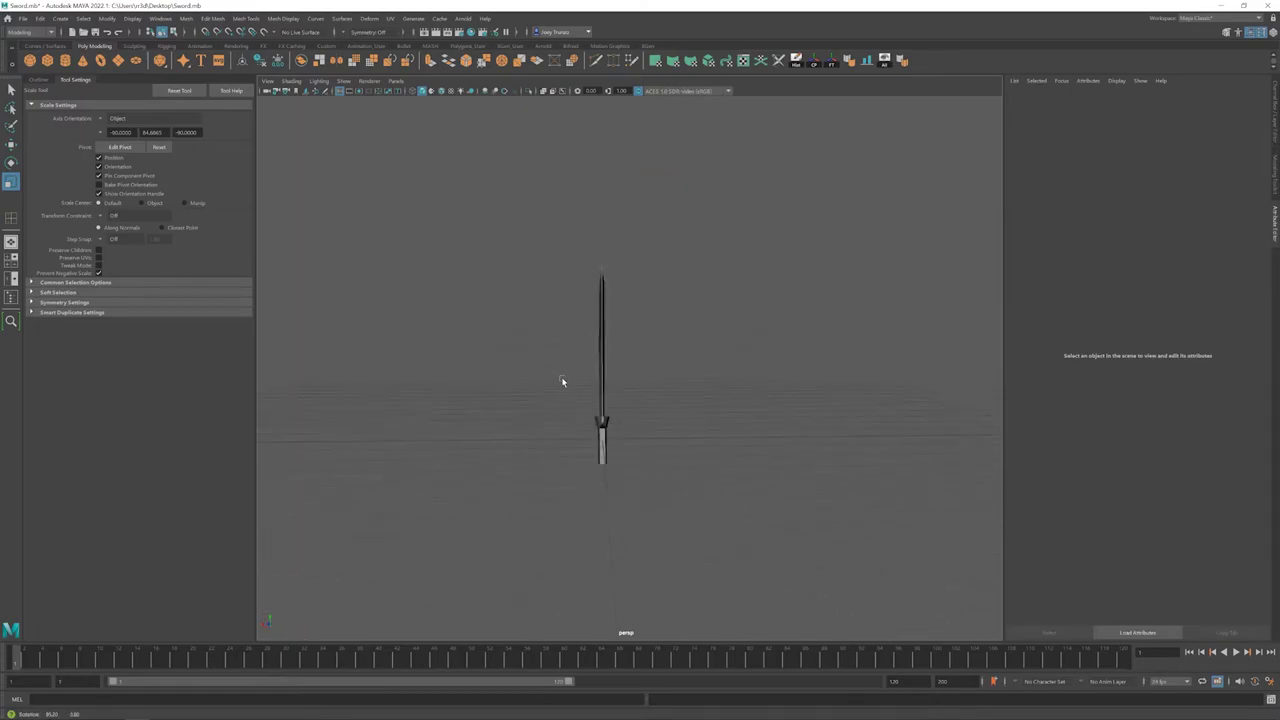
mouse_move(562, 381)
left_mouse_down("alt")
mouse_move(728, 403)
mouse_move(591, 289)
mouse_move(574, 337)
mouse_move(771, 371)
mouse_move(650, 327)
mouse_move(657, 429)
mouse_move(614, 300)
left_mouse_up("alt")
left_click(655, 337)
Step: Move the blade tip vertex to narrow the tip to a sharper point
left_click(614, 286)
key("w")
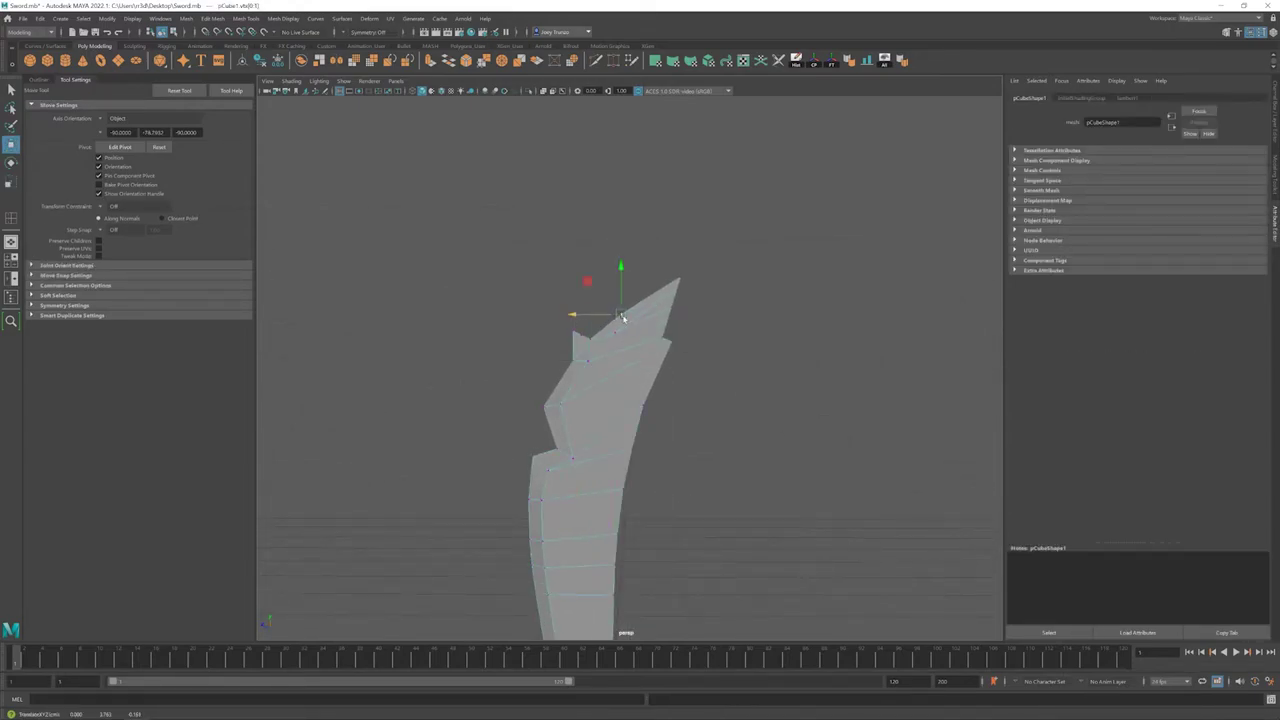
right_click_drag(621, 317, 565, 358, "alt")
left_click(565, 358)
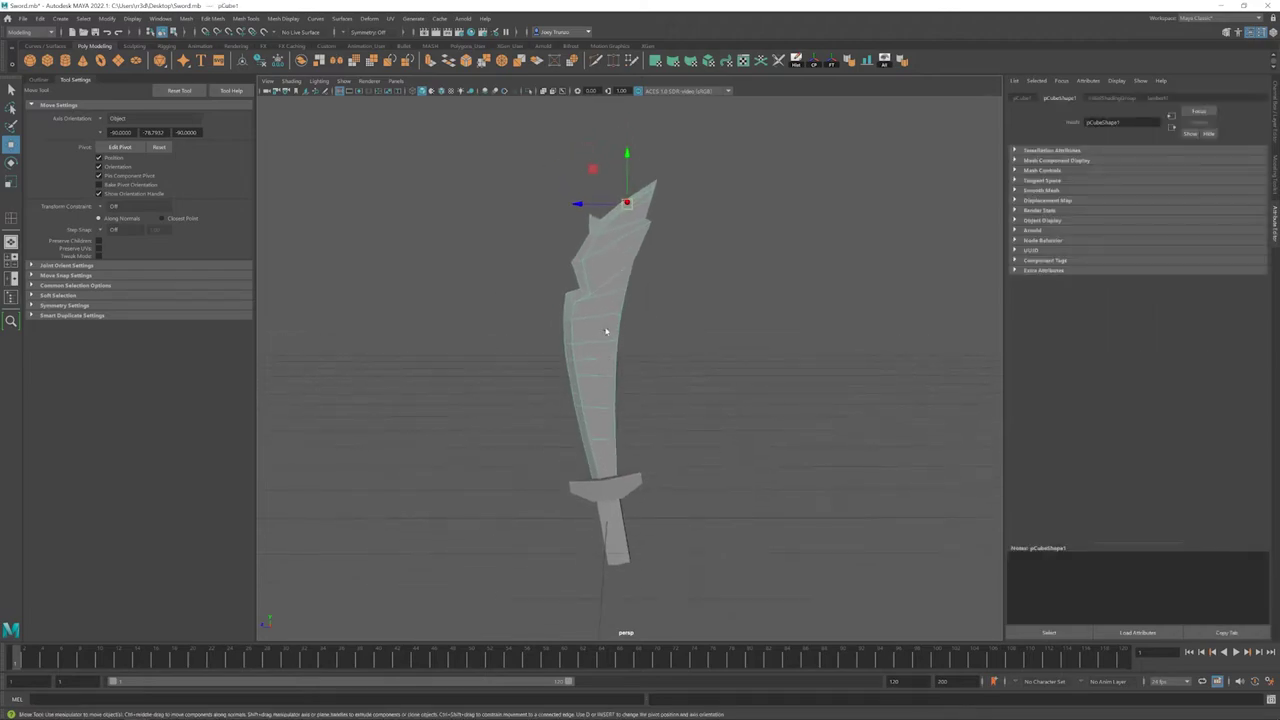
Step: Select a ring of edges around the handle's bottom end
right_click_drag(526, 408, 578, 385, "alt")
right_click_drag(594, 380, 593, 348)
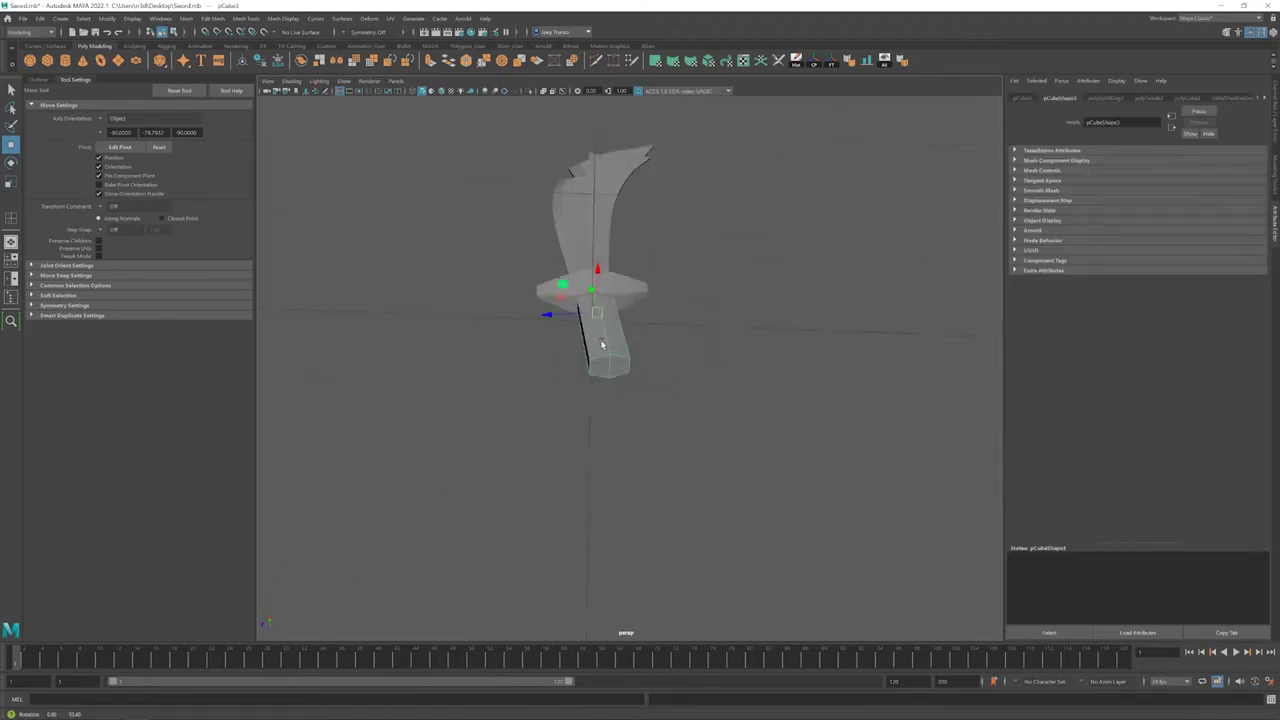
mouse_move(600, 349)
left_mouse_down("alt")
mouse_move(617, 343)
mouse_move(566, 380)
mouse_move(623, 363)
left_mouse_up("alt")
left_click(586, 357)
Step: Scale the handle edges and add an edge loop, moving it to curve the grip
key("r")
left_click(208, 19)
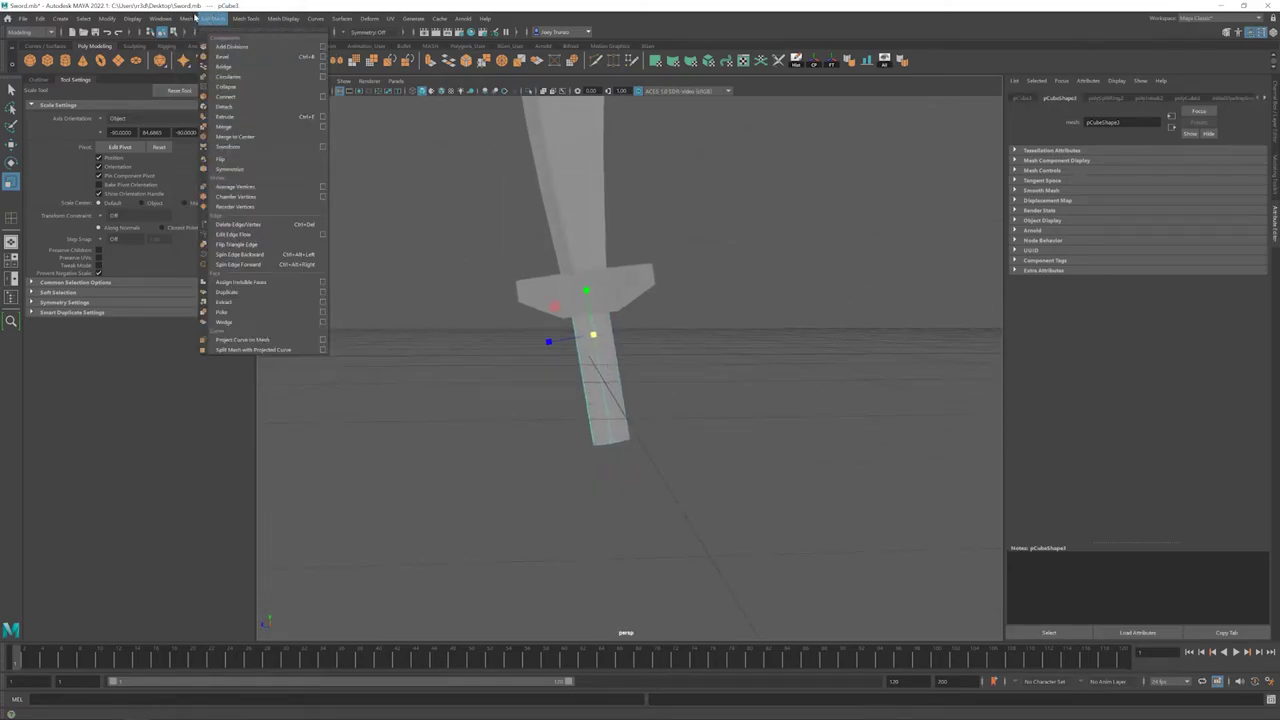
left_click(268, 78)
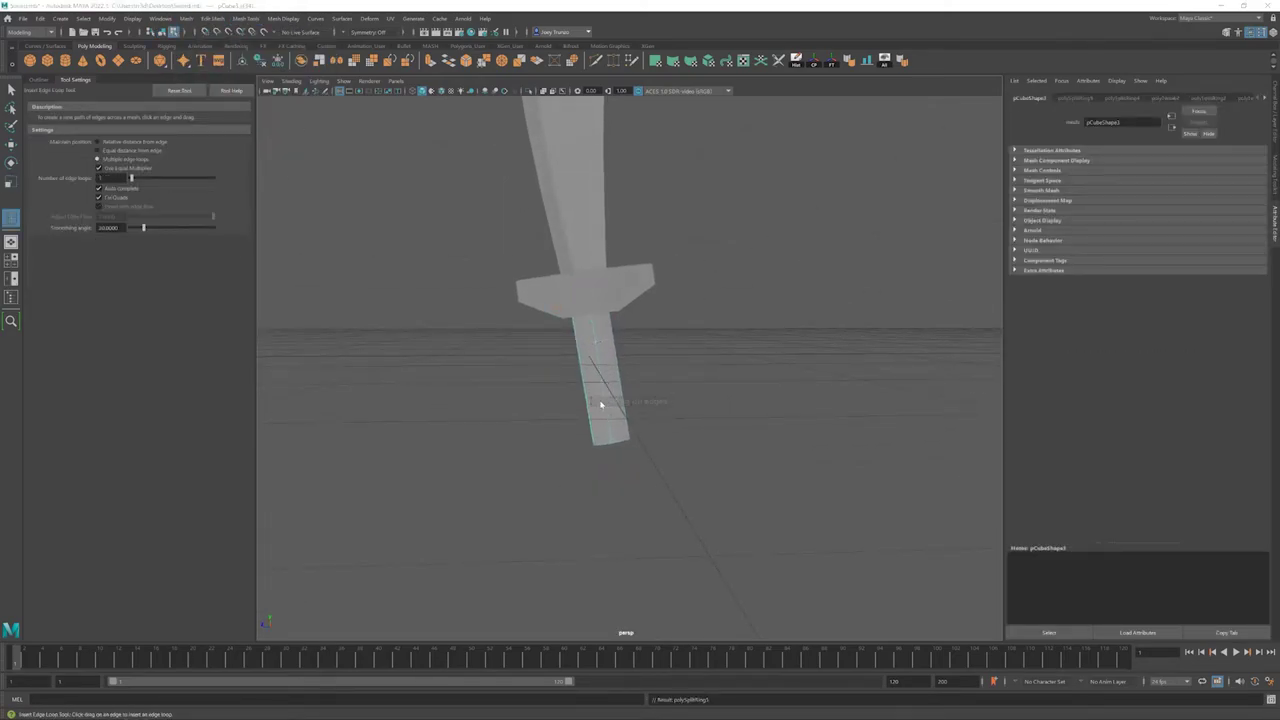
left_click(600, 358)
key("w")
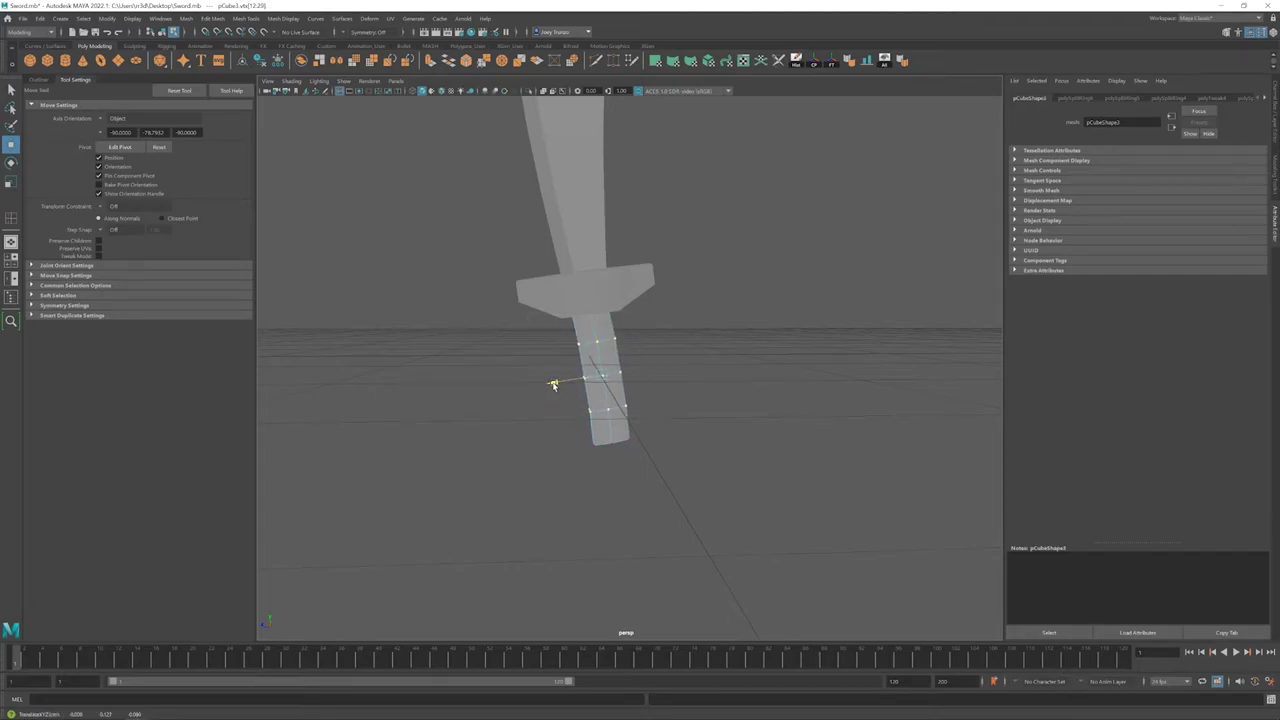
mouse_move(553, 385)
left_mouse_down("alt")
mouse_move(546, 420)
mouse_move(526, 404)
left_mouse_up("alt")
scroll(600, 383, "up", 2)
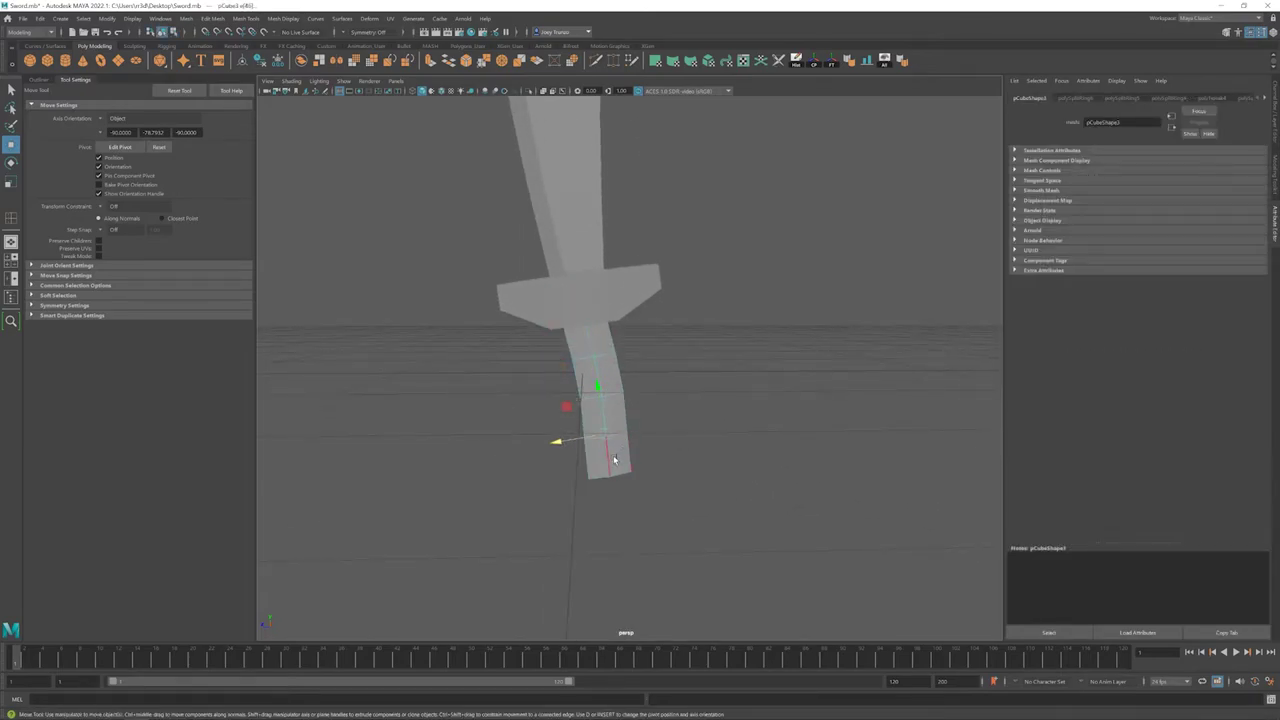
mouse_move(557, 441)
left_mouse_down("alt")
mouse_move(557, 423)
mouse_move(671, 366)
mouse_move(601, 343)
mouse_move(662, 397)
mouse_move(548, 356)
left_mouse_up("alt")
Step: Bevel the selected handle edges to round them
key("r")
left_click(212, 18)
left_click(228, 50)
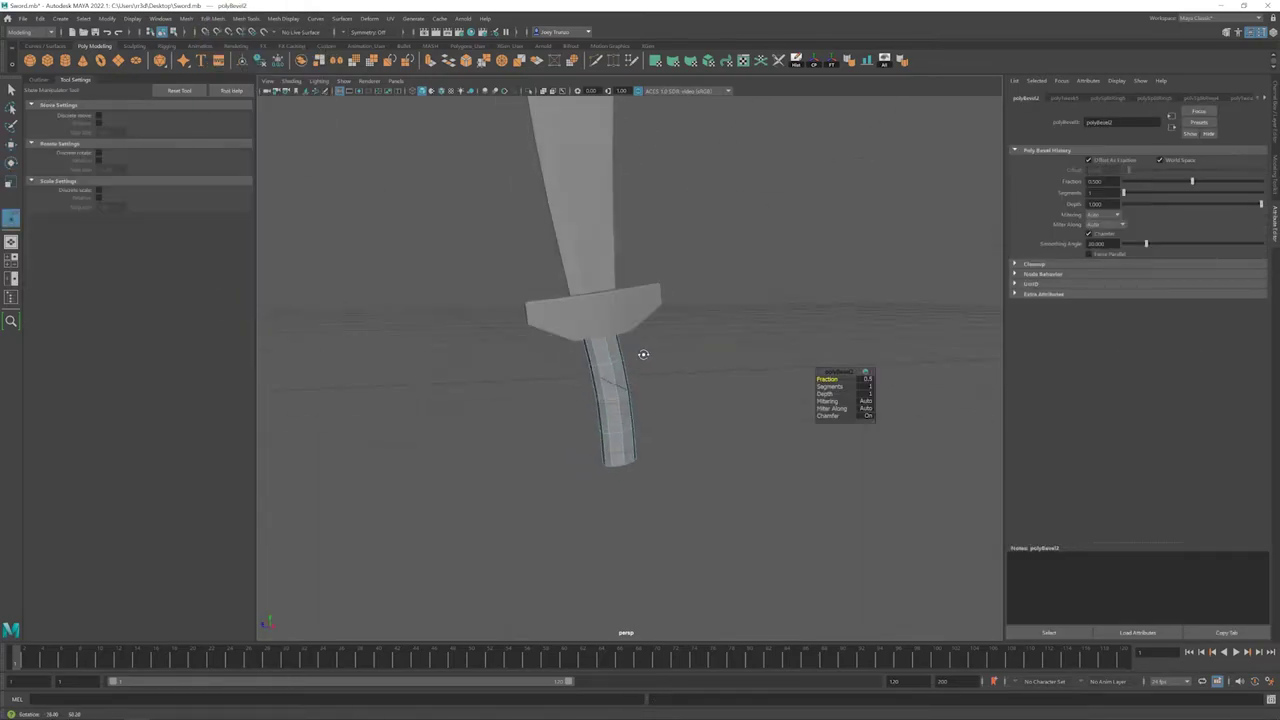
mouse_move(640, 354)
left_mouse_down("alt")
mouse_move(632, 412)
mouse_move(551, 374)
mouse_move(606, 409)
left_mouse_up("alt")
key("w")
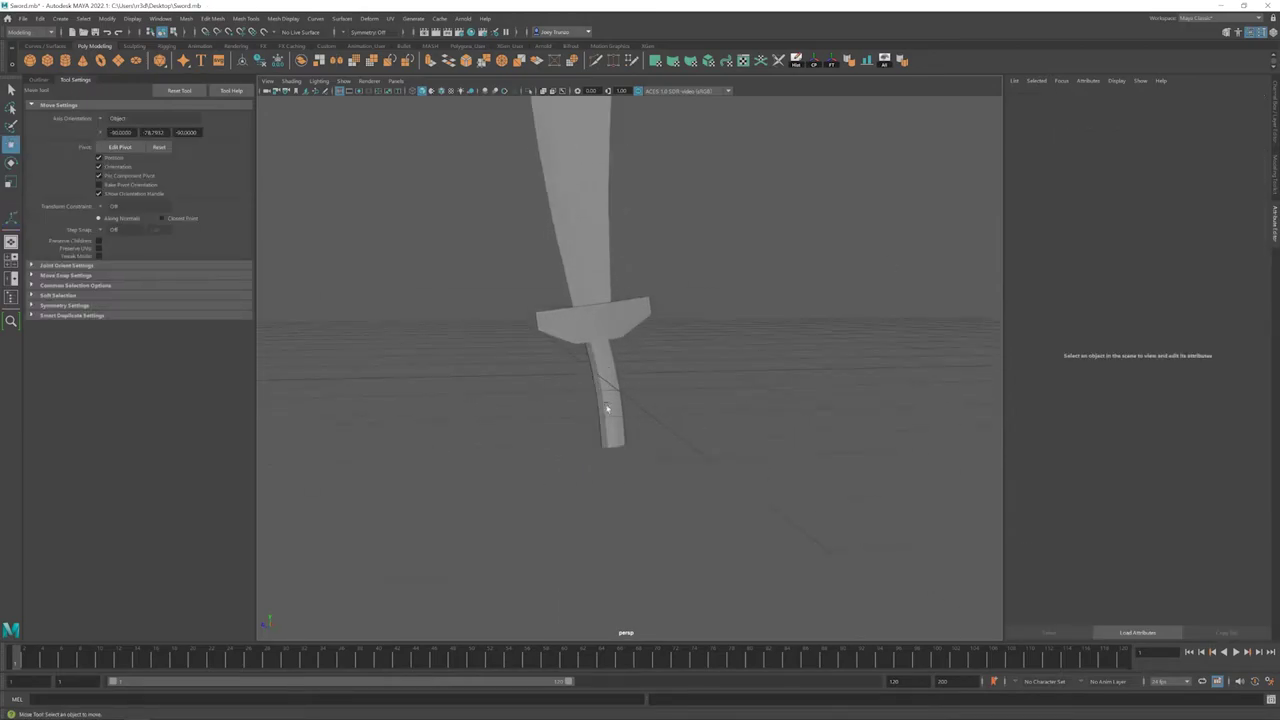
Step: Multi-Cut new edges across the handle's end face
left_click(600, 323)
mouse_move(600, 323)
left_mouse_down("alt")
mouse_move(716, 380)
mouse_move(640, 340)
left_mouse_up("alt")
right_click_drag(640, 340, 664, 358, "shift")
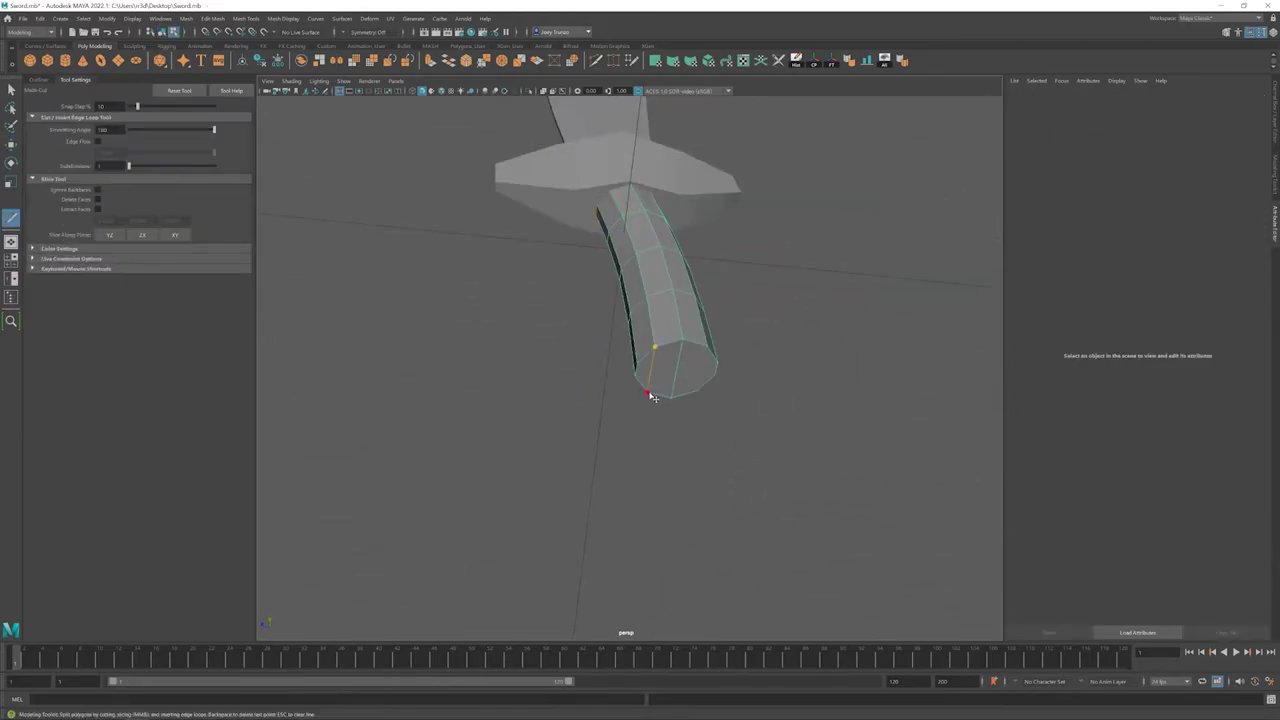
key("w")
right_click_drag(762, 378, 758, 340, "shift")
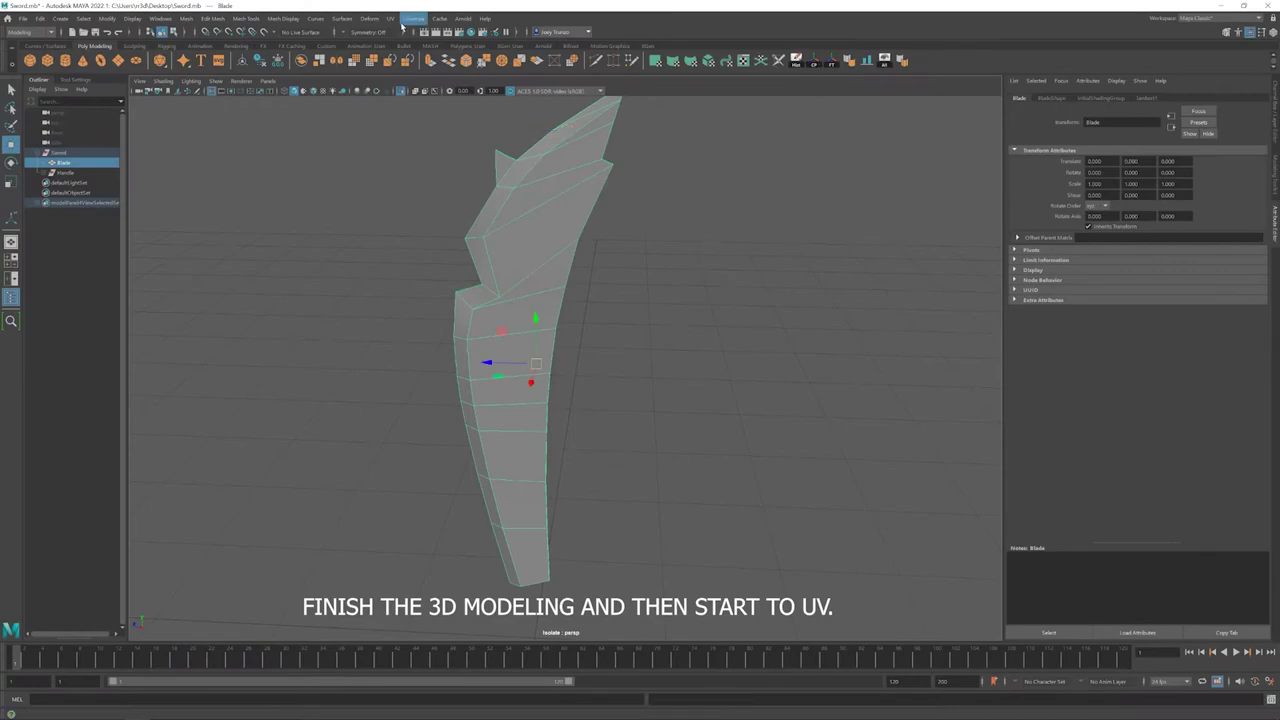
Step: Cut UV seams along the blade edges with 3D Cut and Sew
left_click(400, 20)
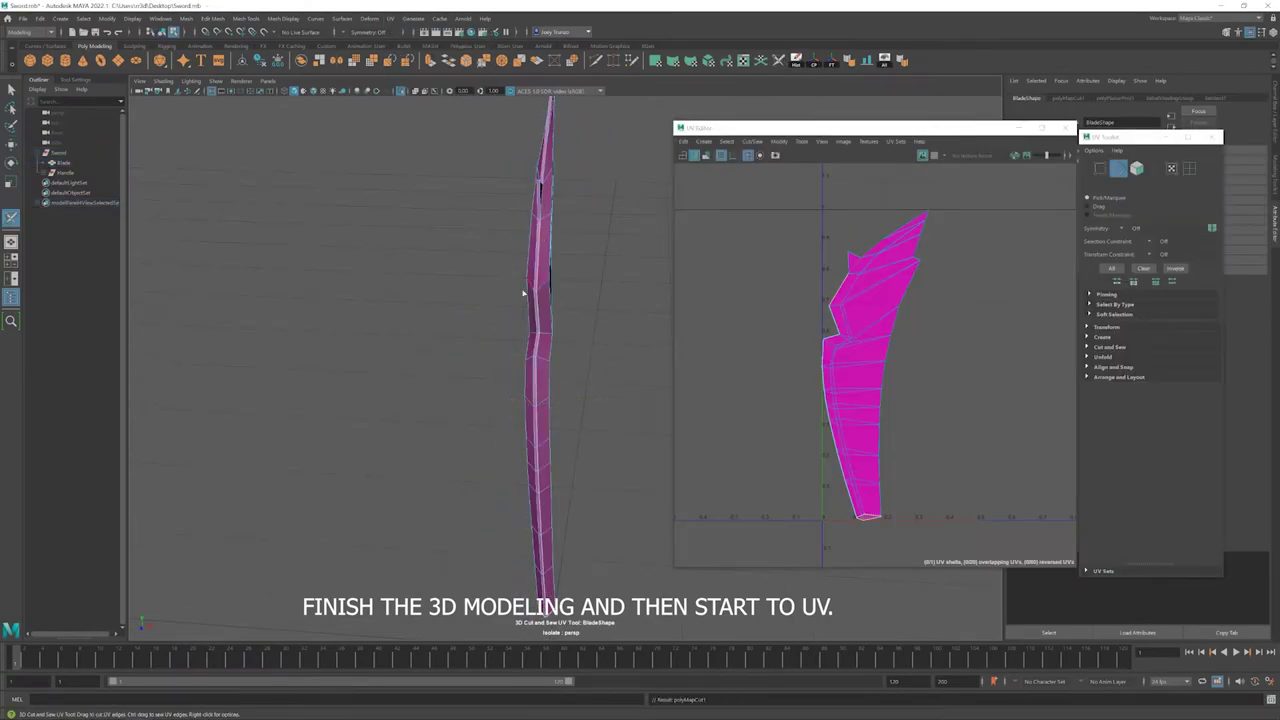
left_click_drag(523, 289, 522, 490, "alt")
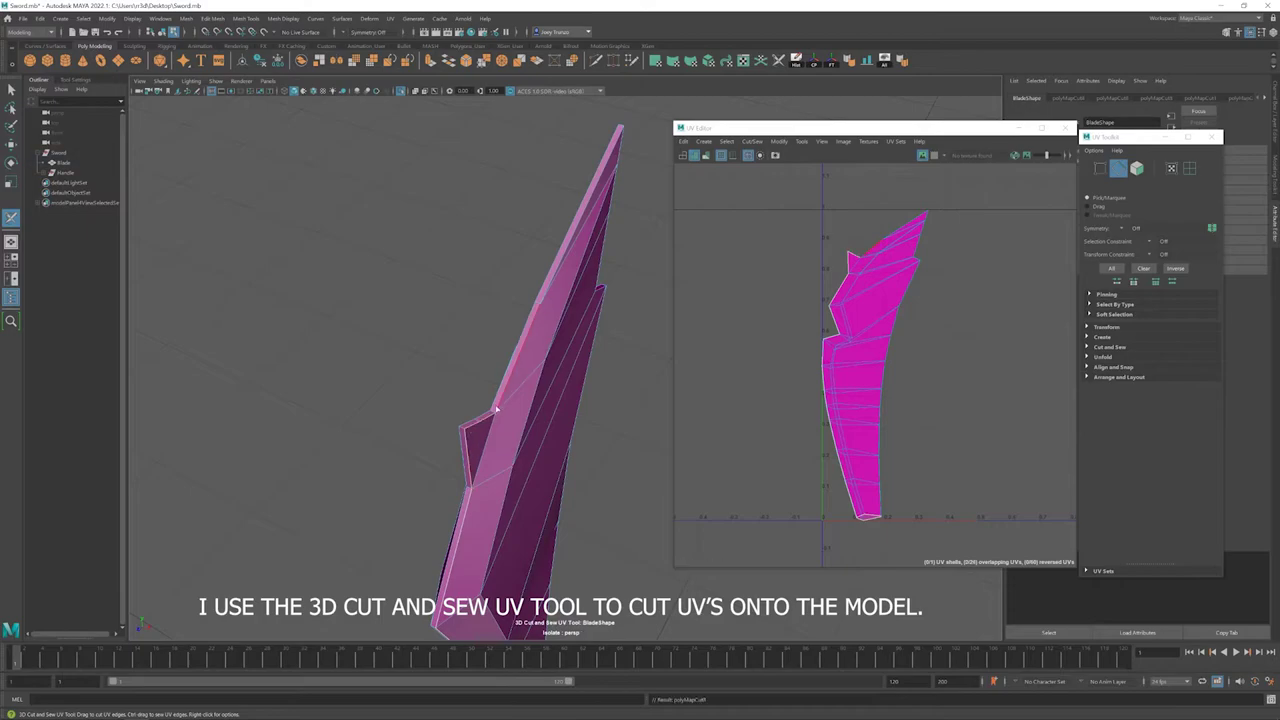
mouse_move(496, 409)
left_mouse_down("alt")
mouse_move(486, 371)
mouse_move(532, 298)
left_mouse_up("alt")
mouse_move(556, 387)
left_mouse_down("alt")
mouse_move(520, 357)
mouse_move(591, 466)
mouse_move(486, 400)
mouse_move(383, 425)
mouse_move(500, 466)
mouse_move(497, 477)
mouse_move(414, 420)
mouse_move(496, 392)
mouse_move(470, 400)
mouse_move(466, 434)
mouse_move(477, 386)
mouse_move(409, 340)
mouse_move(443, 443)
mouse_move(277, 369)
left_mouse_up("alt")
left_click(497, 477)
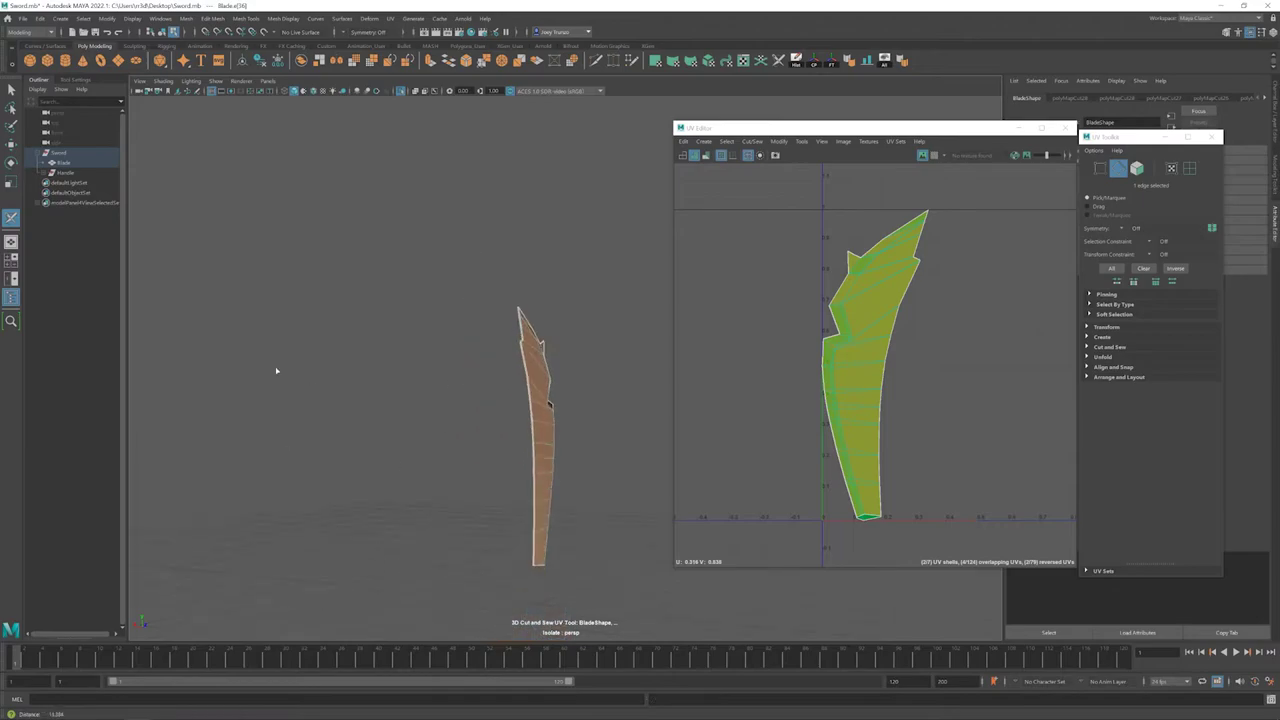
Step: Unfold (Ctrl+U) and lay out (Ctrl+L) the blade's UV shells in 0-1 space
left_click(510, 400)
key("w")
key("ctrl+u")
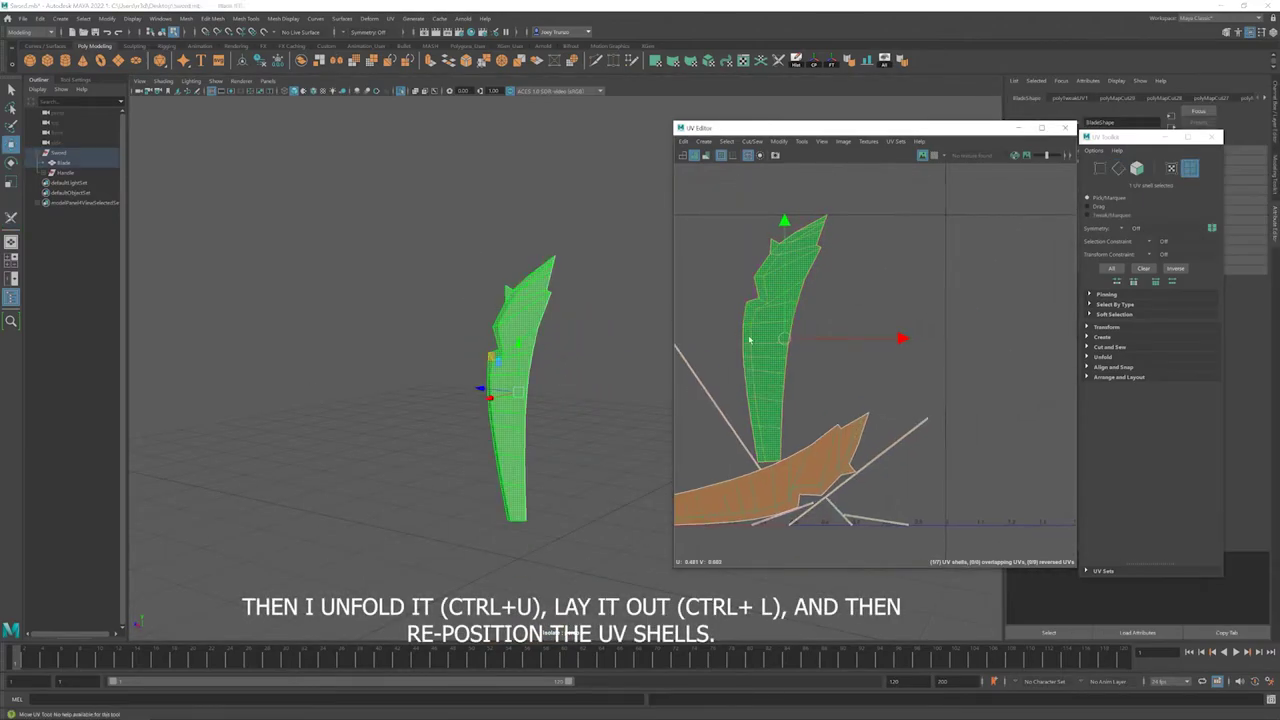
key("ctrl+l")
double_click(11, 143)
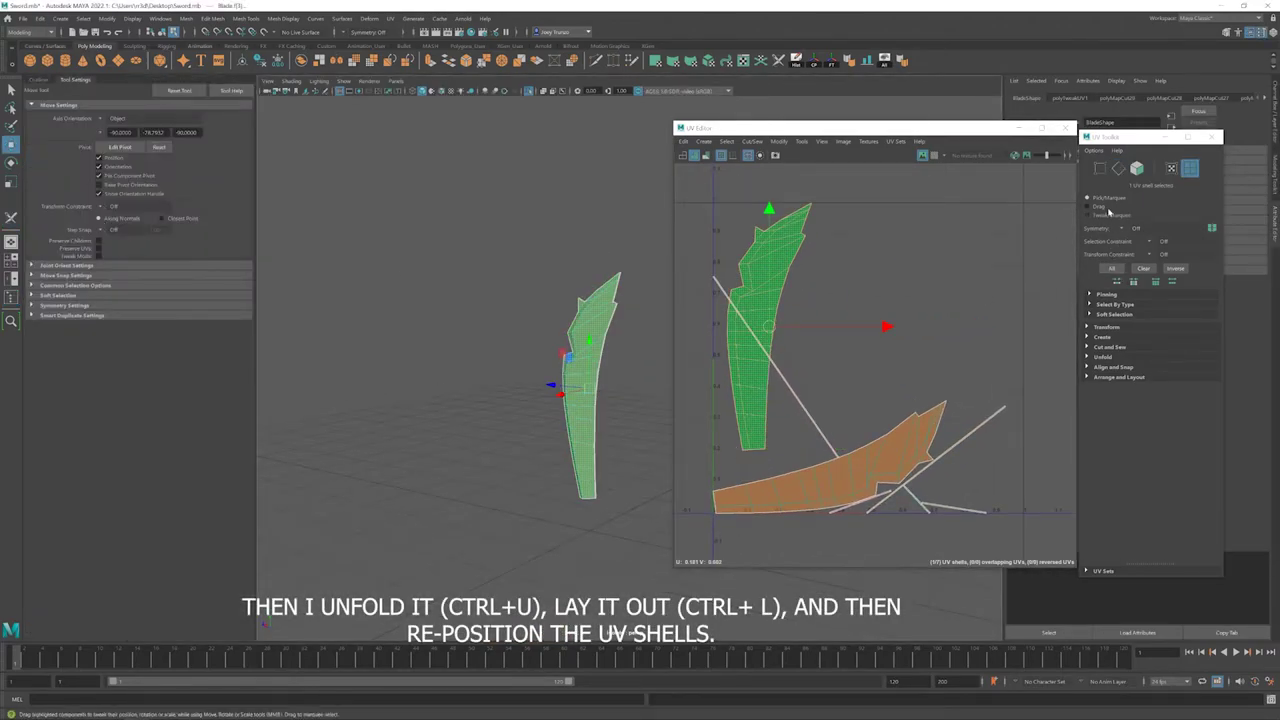
Step: Rotate the orange and green blade shells upright
left_click(866, 457)
key("e")
mouse_move(866, 457)
left_mouse_down()
mouse_move(830, 458)
mouse_move(966, 342)
left_mouse_up()
key("w")
left_click(745, 330)
key("e")
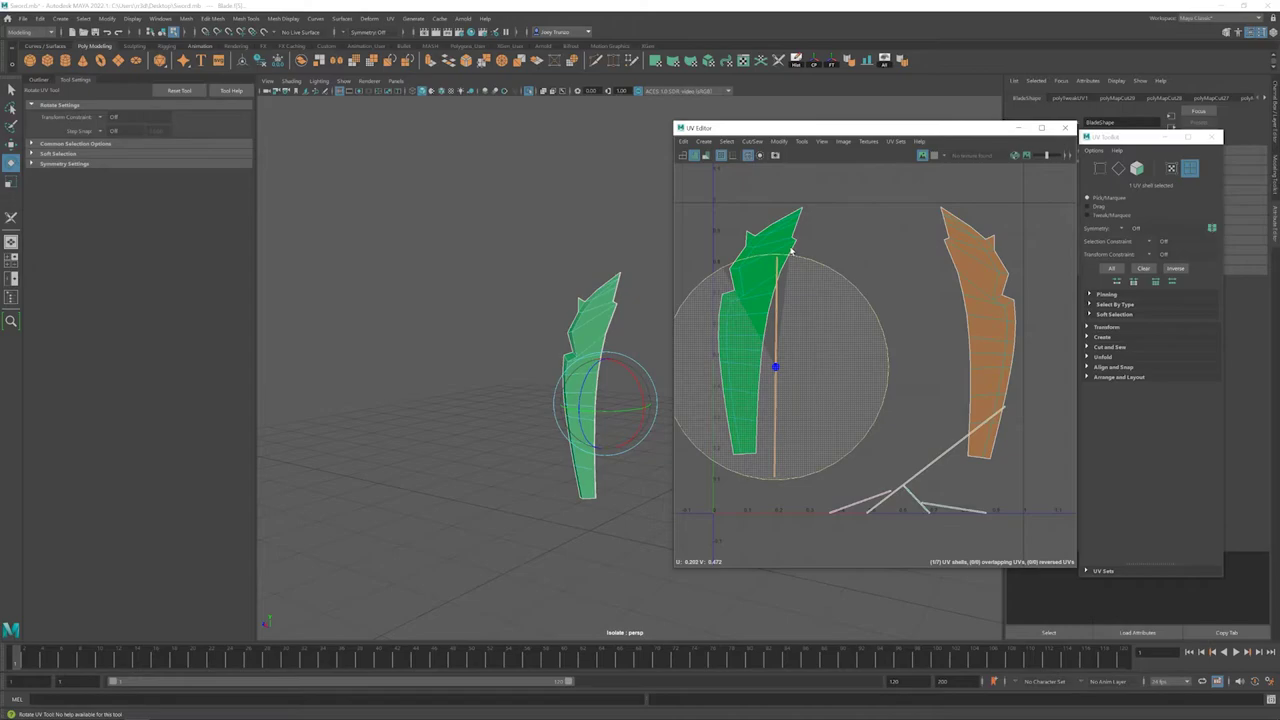
left_click_drag(718, 270, 806, 243)
key("w")
Step: Rotate the thin strips upright with 15-degree snapping and shift the shells side by side
left_click_drag(775, 370, 806, 368)
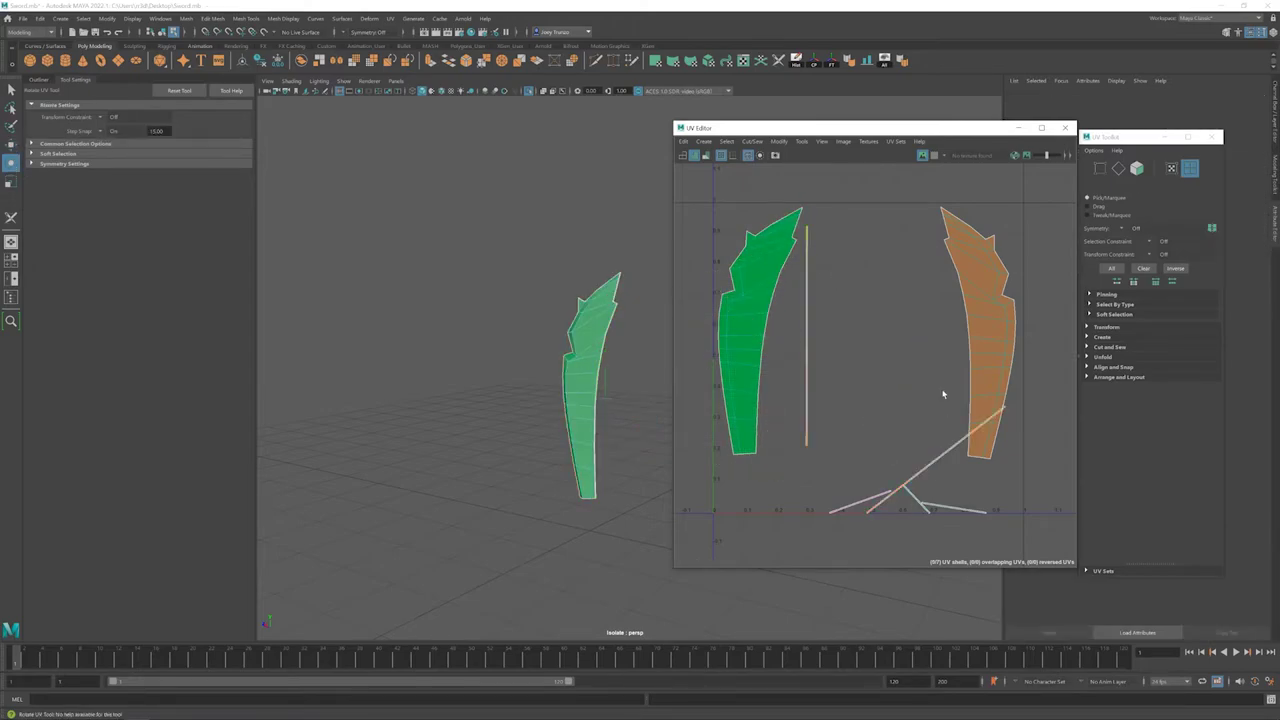
key("e")
mouse_move(900, 357)
left_mouse_down()
mouse_move(760, 403)
mouse_move(670, 490)
left_mouse_up()
left_click(100, 131)
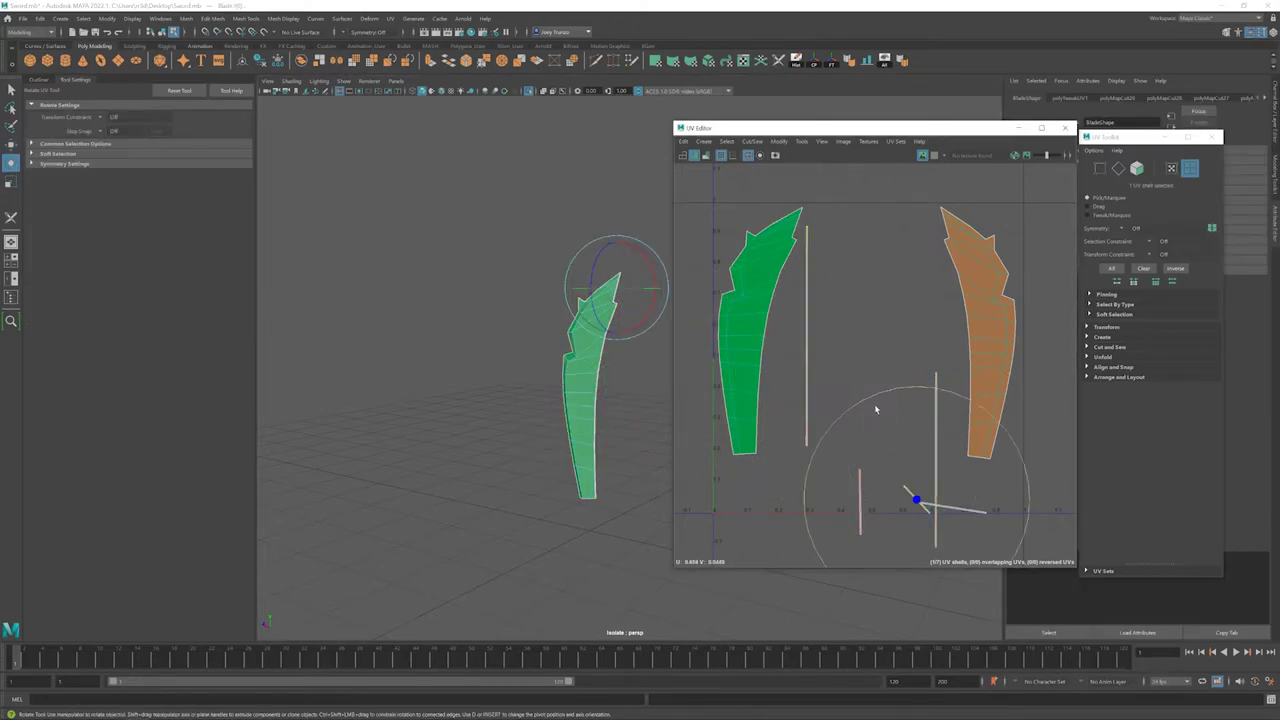
left_click_drag(943, 470, 960, 520)
key("w")
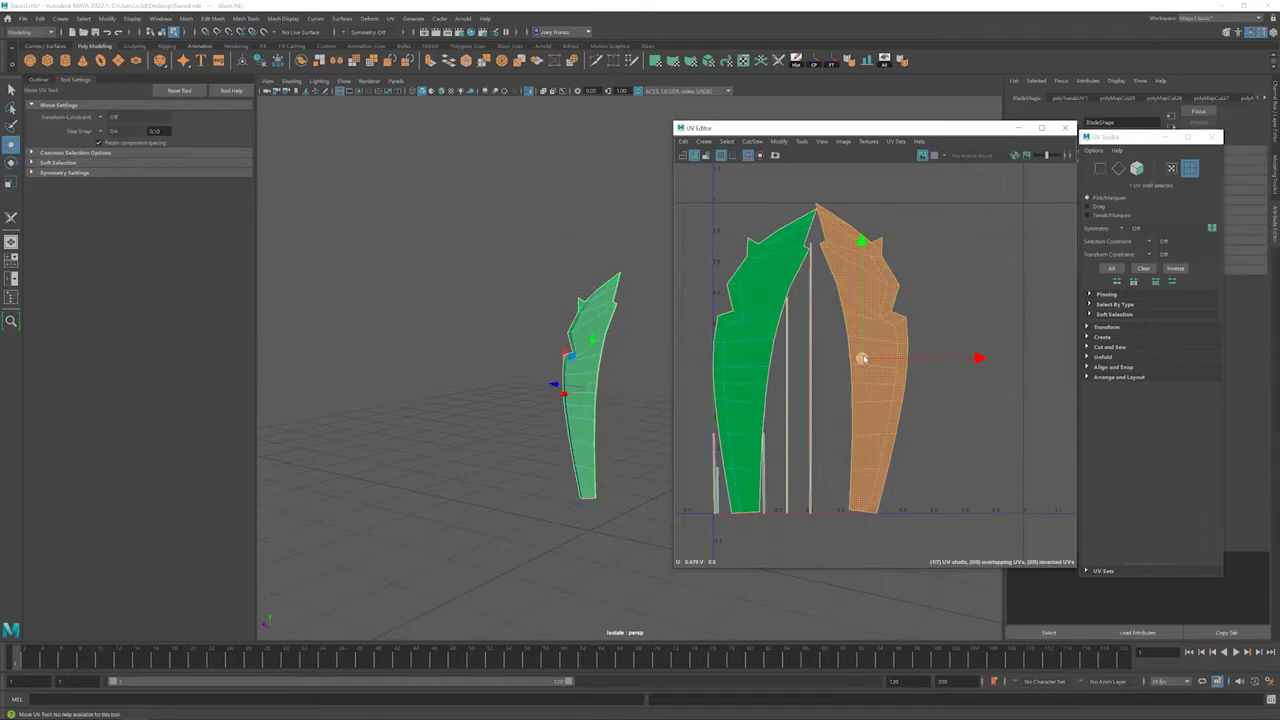
left_click(758, 313, "shift")
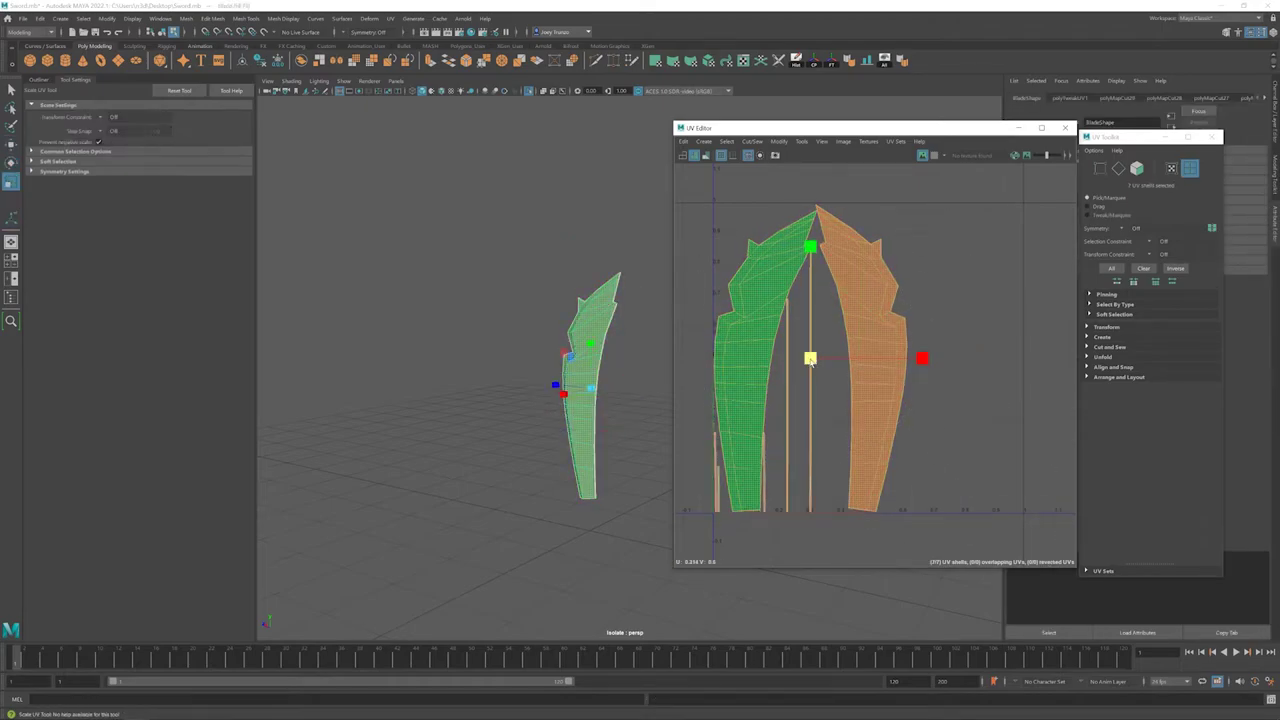
left_click_drag(810, 360, 767, 364)
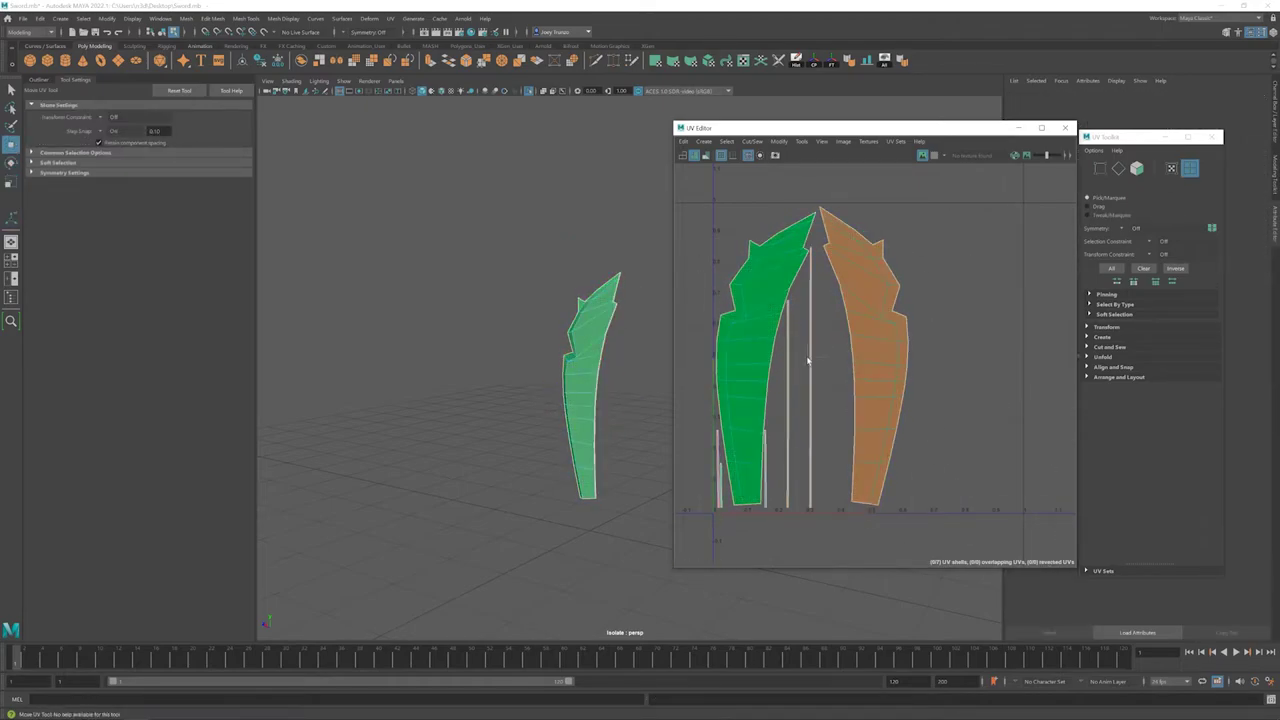
left_click_drag(780, 430, 768, 461)
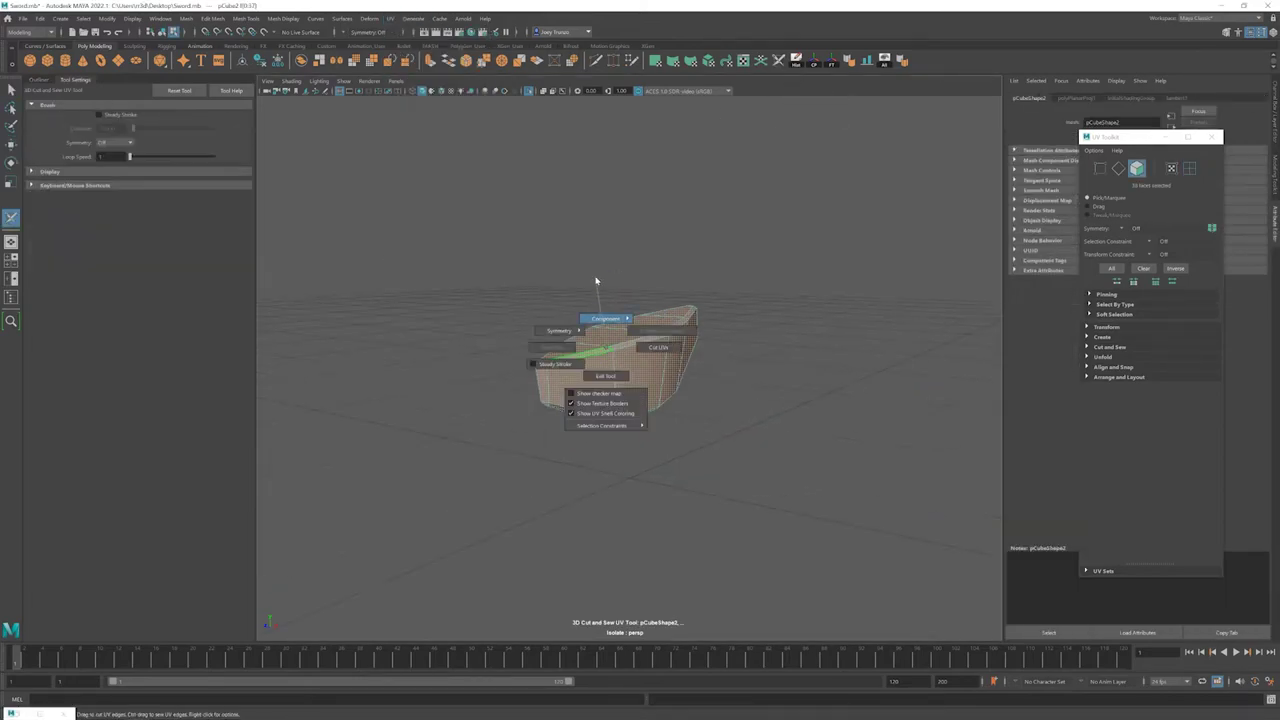
Step: Cut and sew UVs on the small faceted piece
right_click_drag(600, 320, 606, 370, "shift")
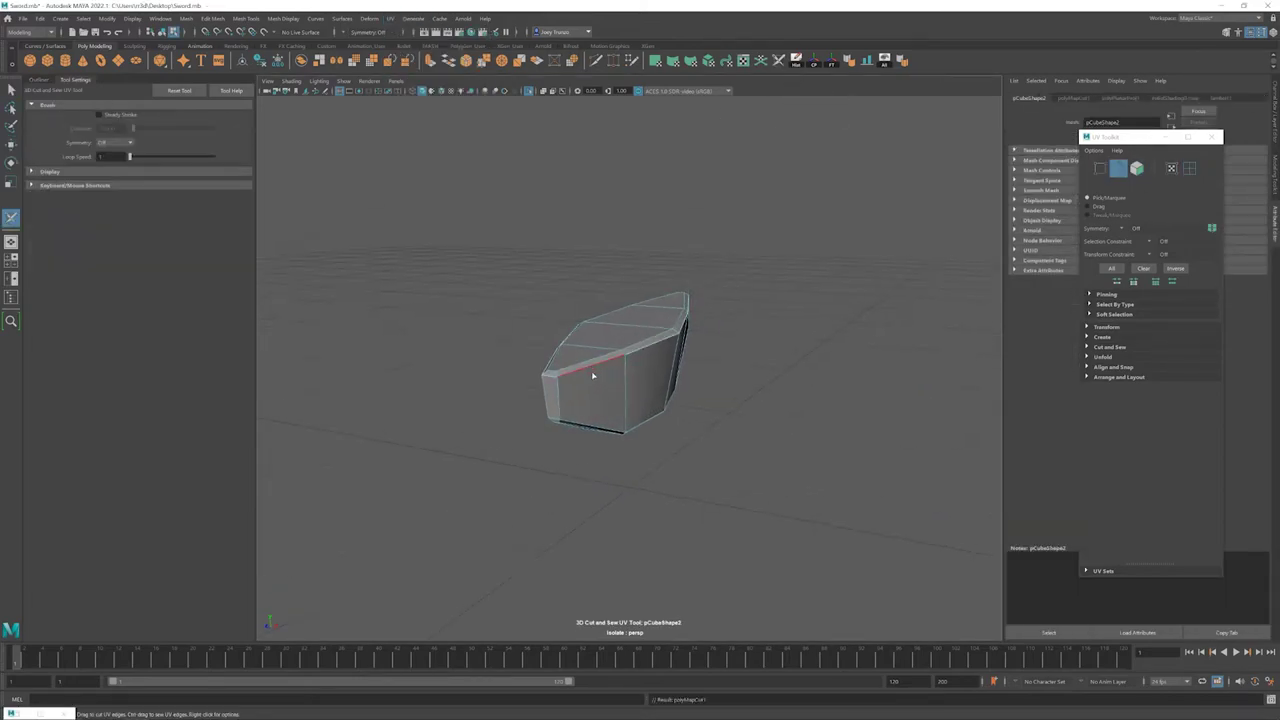
mouse_move(586, 366)
left_mouse_down("alt")
mouse_move(599, 367)
mouse_move(551, 379)
mouse_move(486, 320)
mouse_move(460, 328)
mouse_move(607, 400)
left_mouse_up("alt")
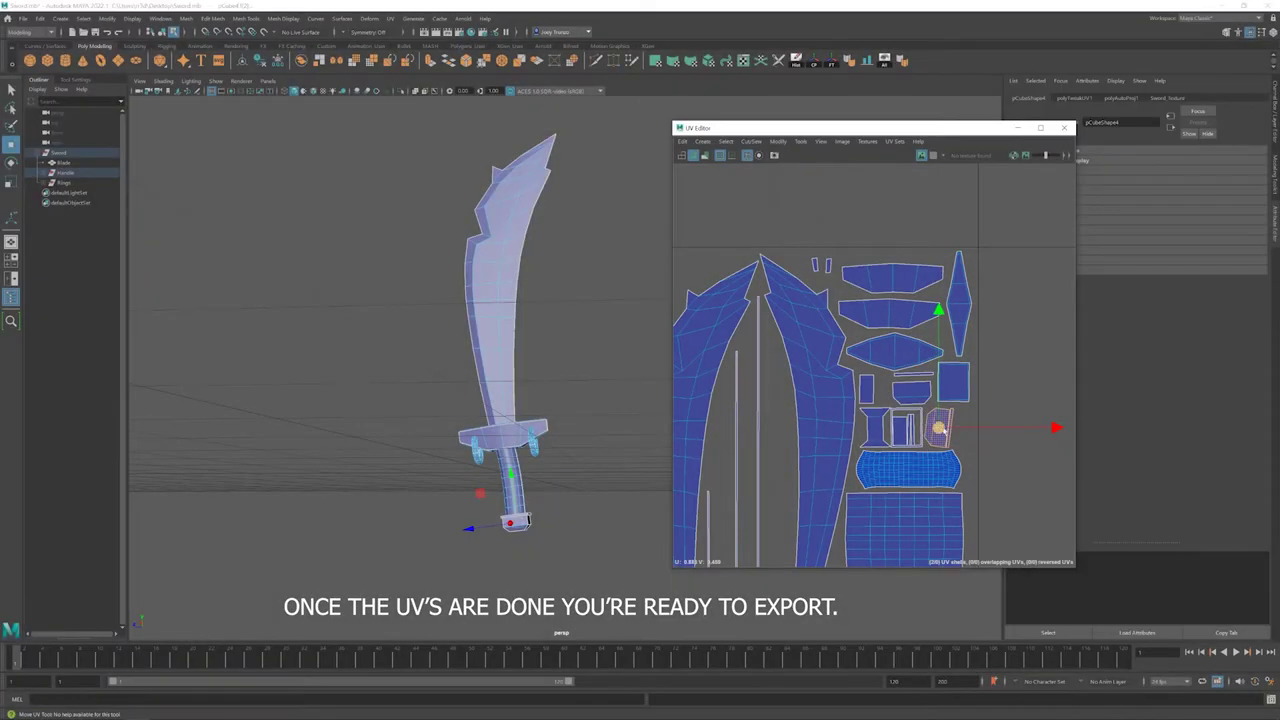
left_click(1020, 210)
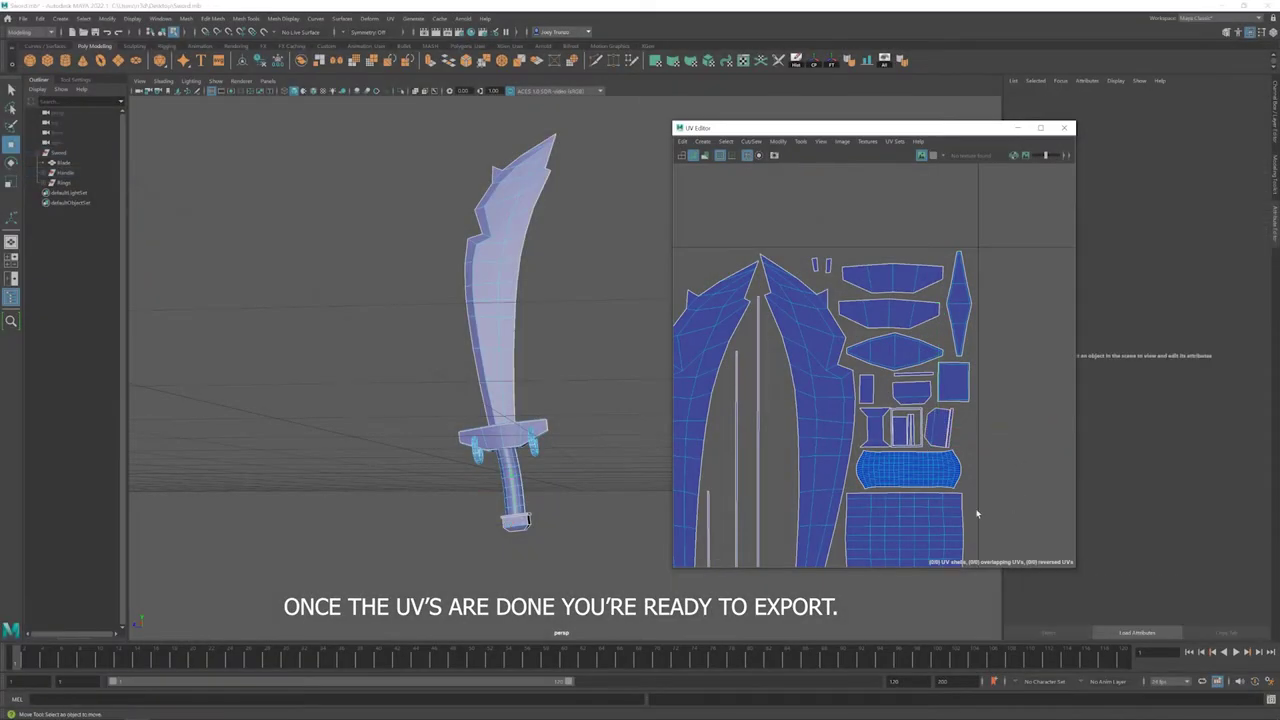
scroll(870, 400, "down", 3)
scroll(870, 400, "down", 2)
Step: Close the UV Editor and select the Sword group in the Outliner for export
left_click(1064, 127)
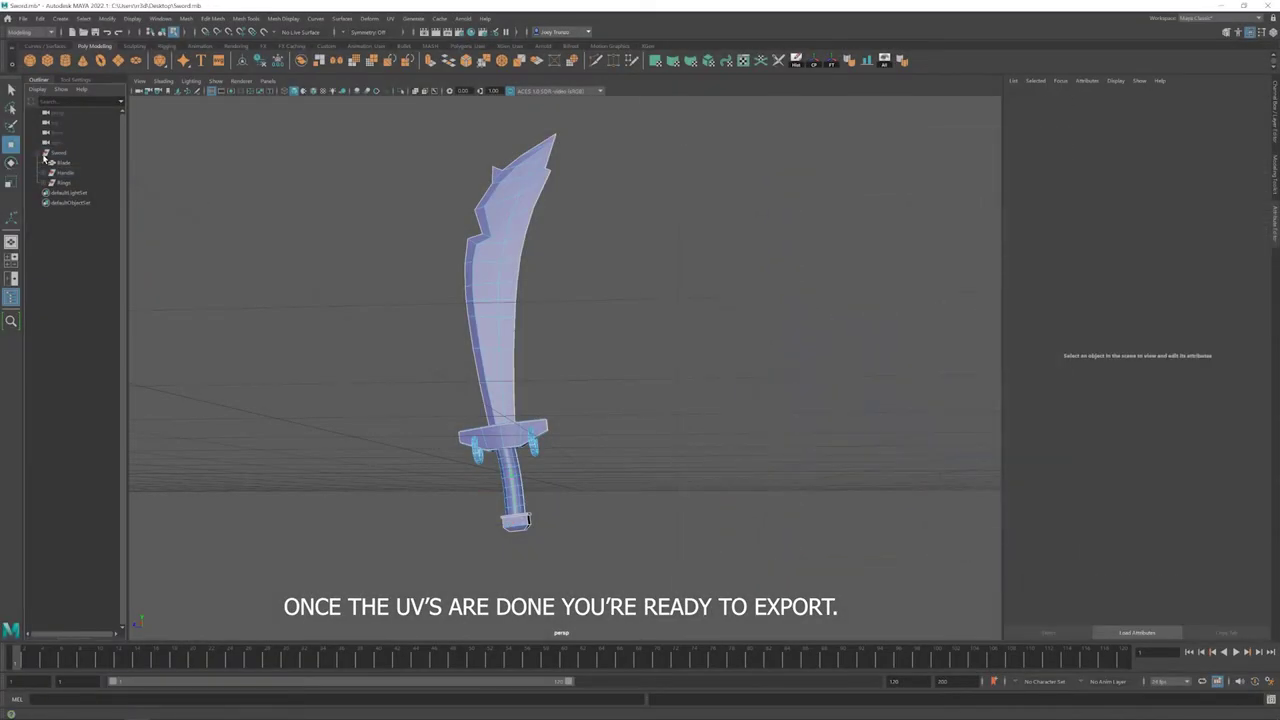
left_click(57, 153)
left_click(22, 19)
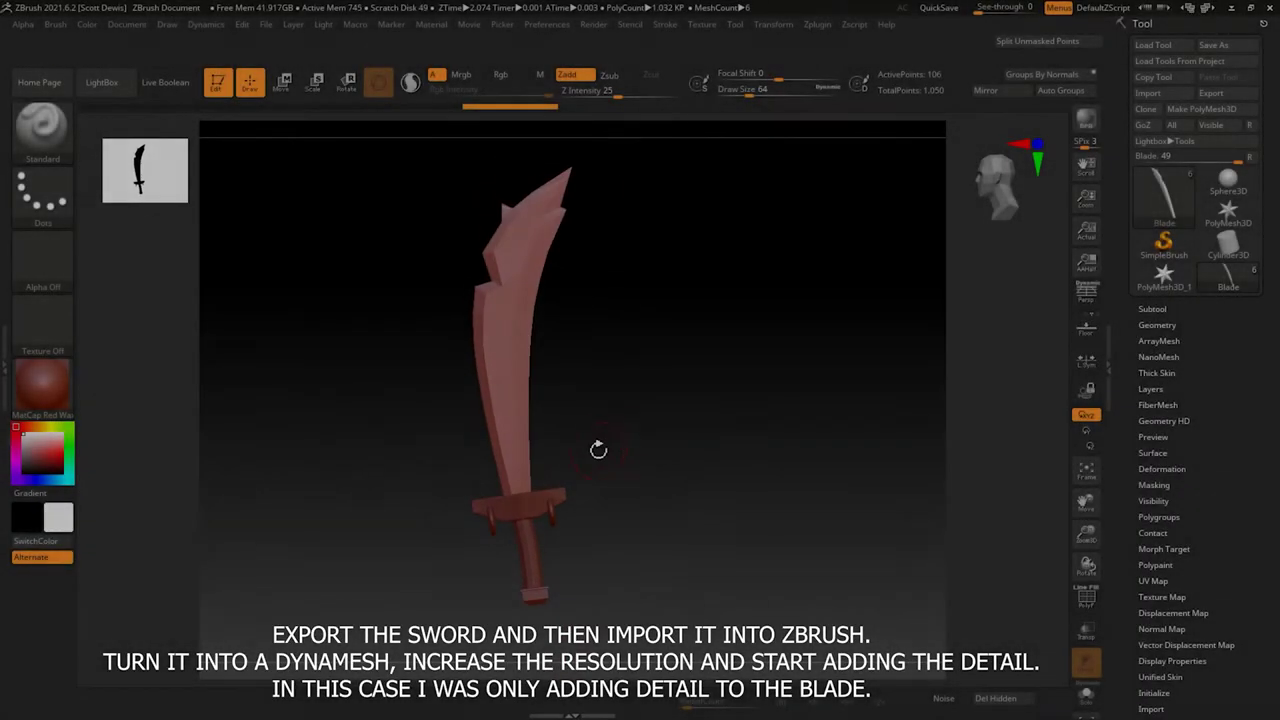
Step: DynaMesh the Blade subtool and divide it to SDiv 6, about 20.35 million points
left_click_drag(598, 450, 617, 371)
left_click(1152, 308)
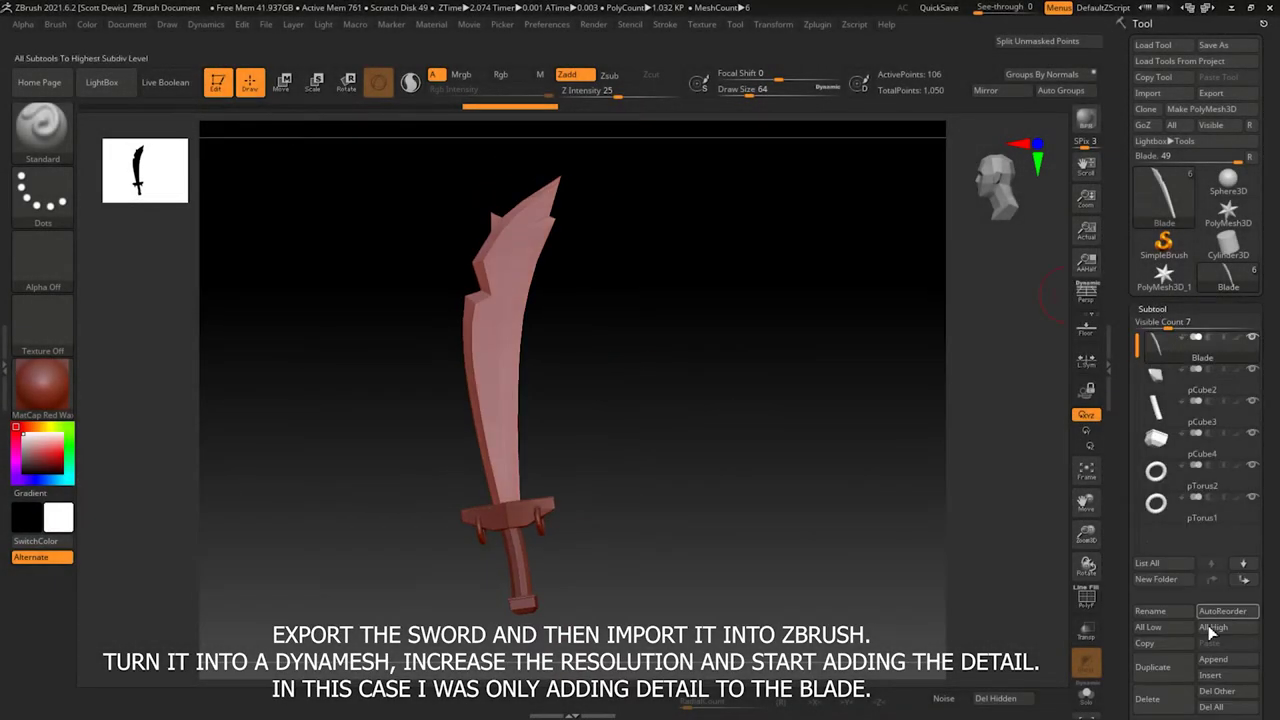
left_click(1152, 308)
left_click(1157, 325)
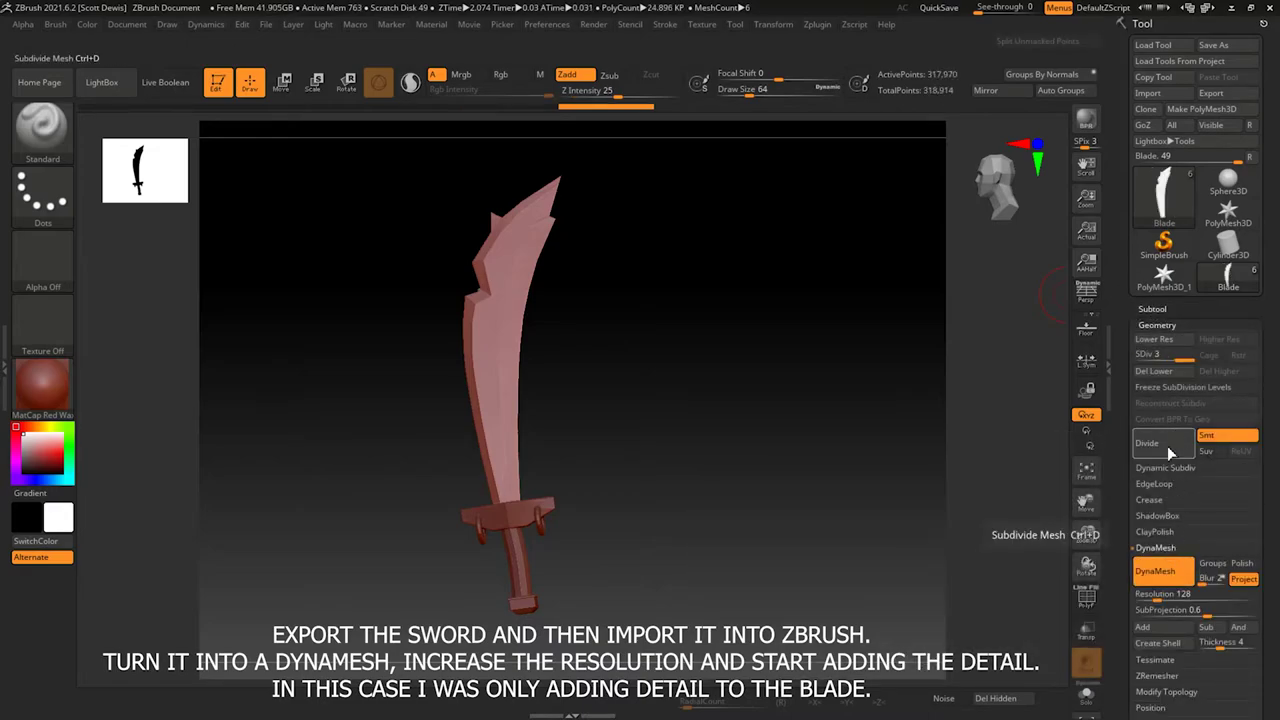
left_click(1167, 446)
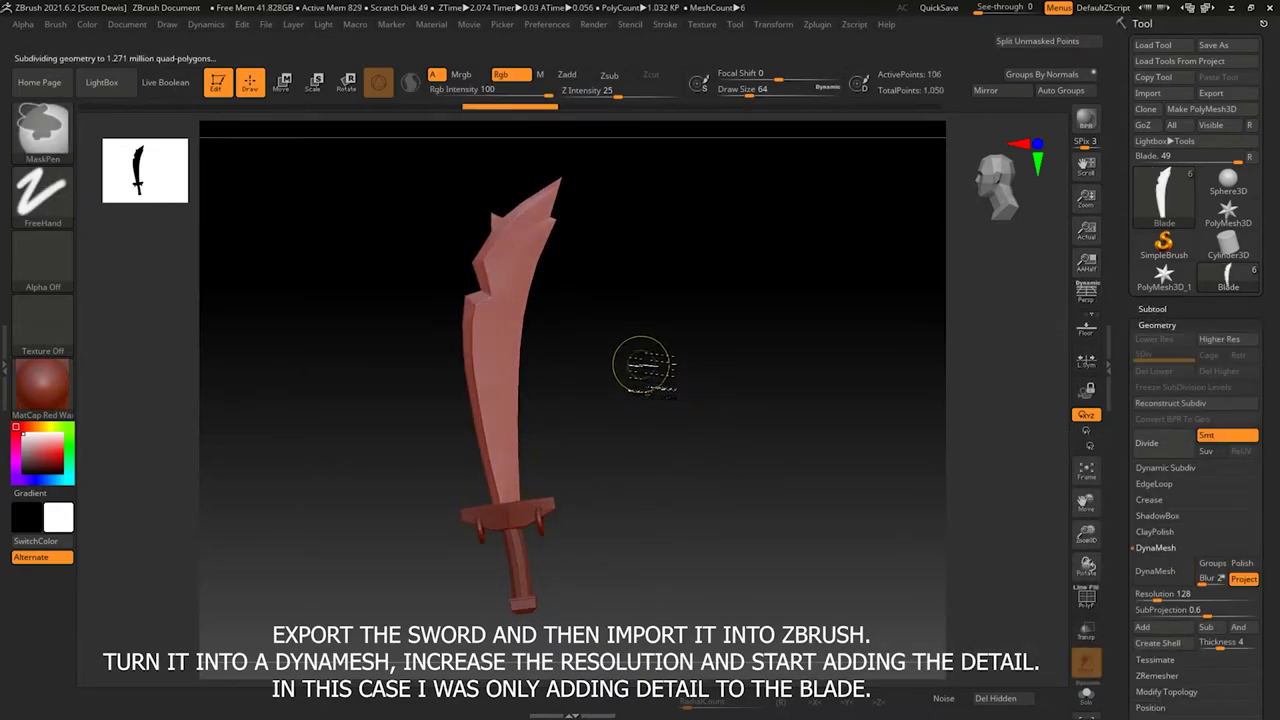
left_click_drag(645, 365, 666, 375)
left_click(1160, 571)
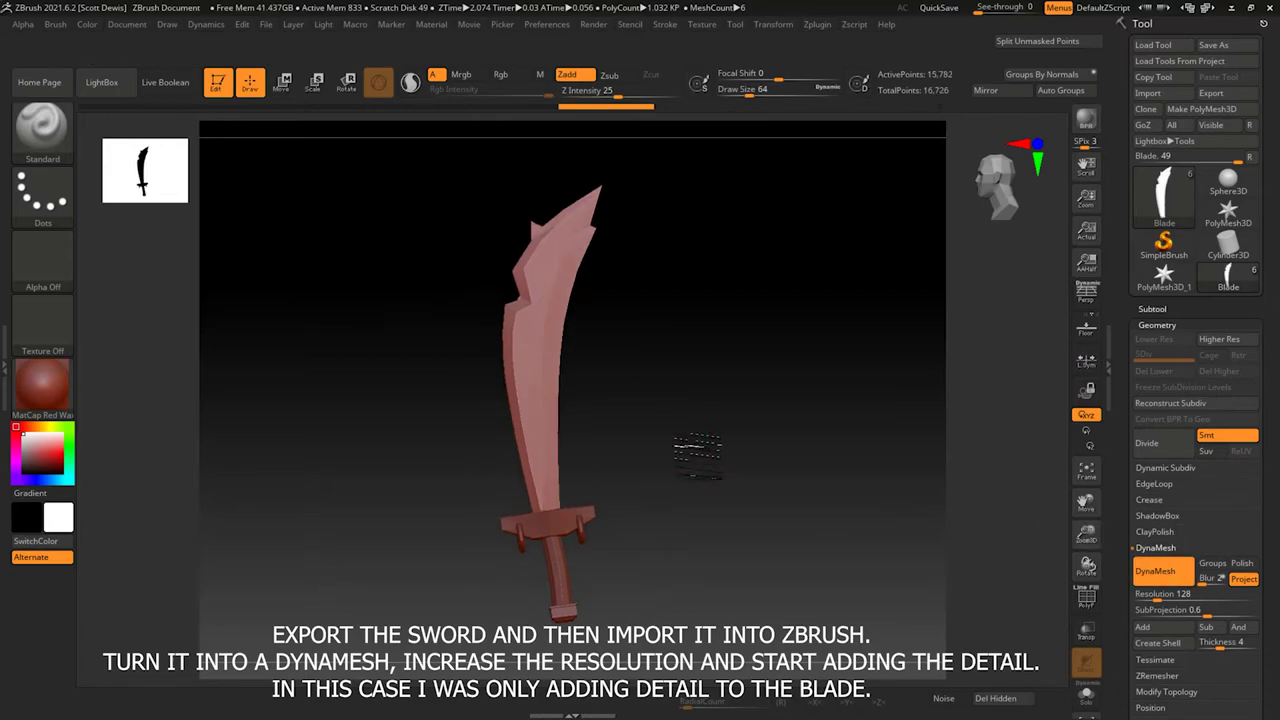
mouse_move(665, 385)
left_mouse_down()
mouse_move(663, 349)
mouse_move(686, 397)
mouse_move(800, 428)
mouse_move(796, 404)
mouse_move(623, 443)
mouse_move(728, 485)
mouse_move(457, 447)
mouse_move(566, 442)
left_mouse_up()
Step: Carve into the blade with DamStandard and smooth the surface
key("b")
key("d")
key("s")
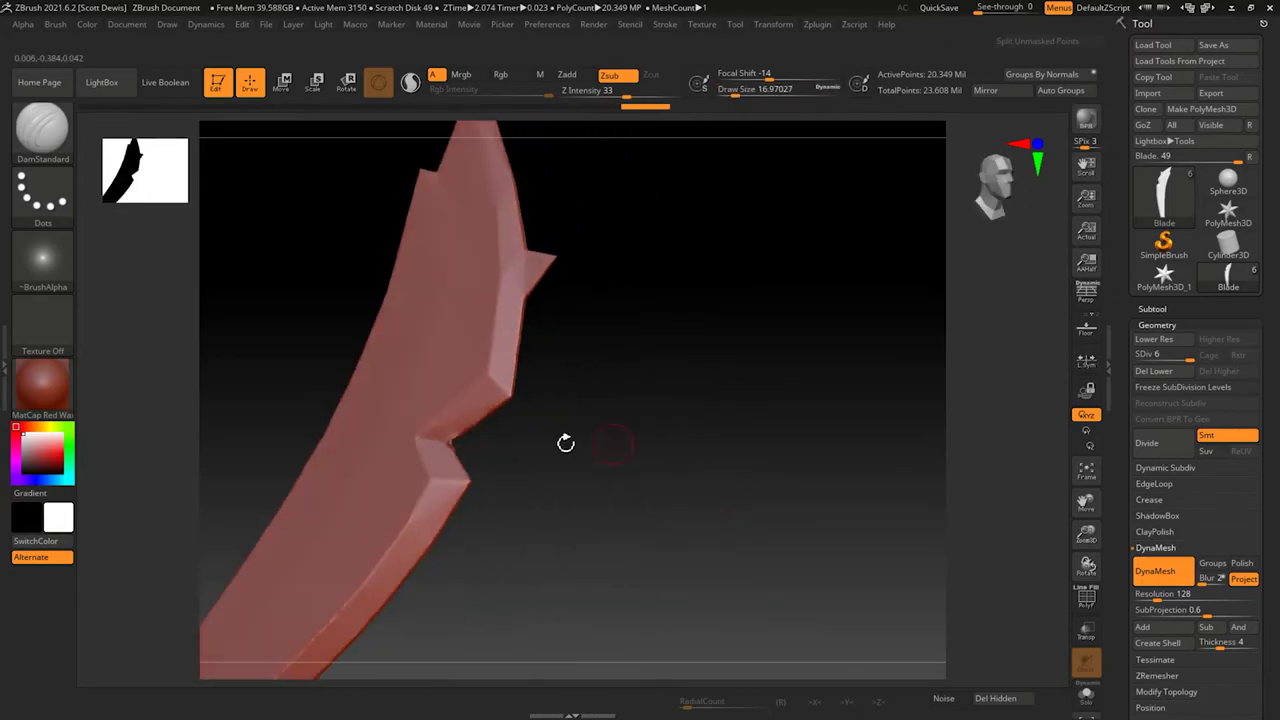
left_click_drag(462, 452, 565, 440)
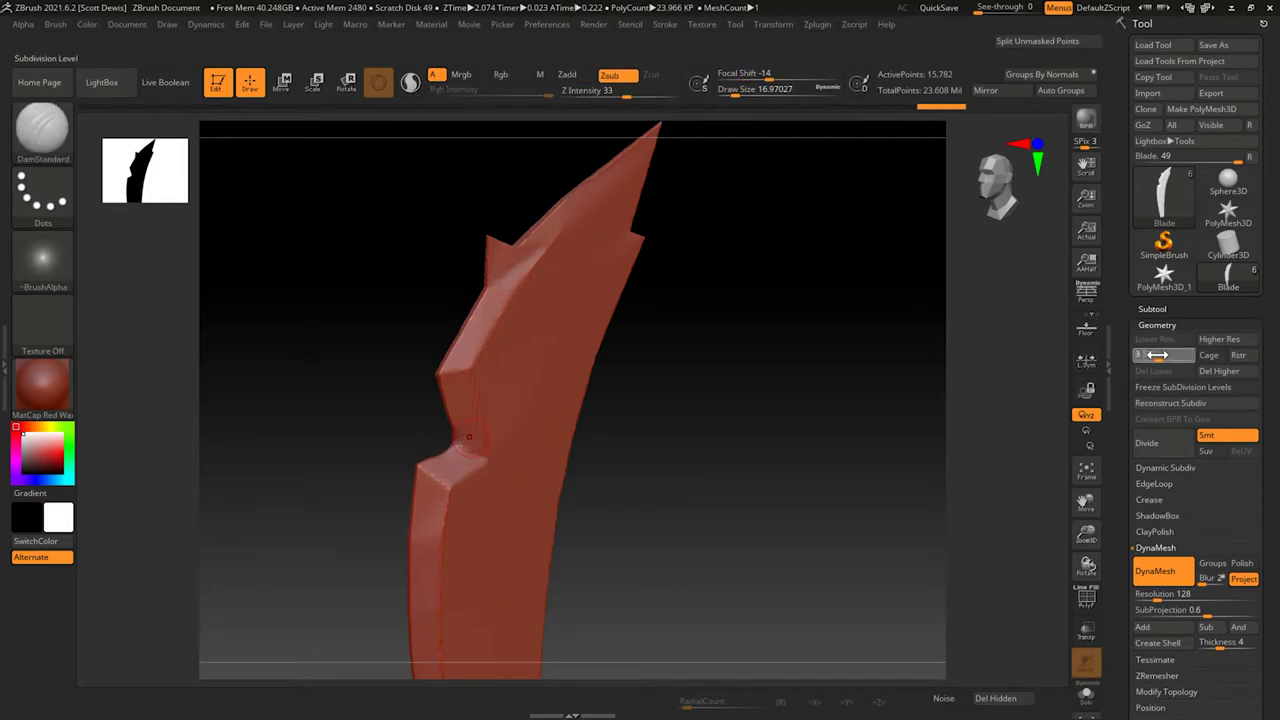
mouse_move(775, 394)
left_mouse_down()
mouse_move(385, 300)
mouse_move(430, 350)
mouse_move(557, 329)
mouse_move(505, 398)
left_mouse_up()
key("shift")
key("f")
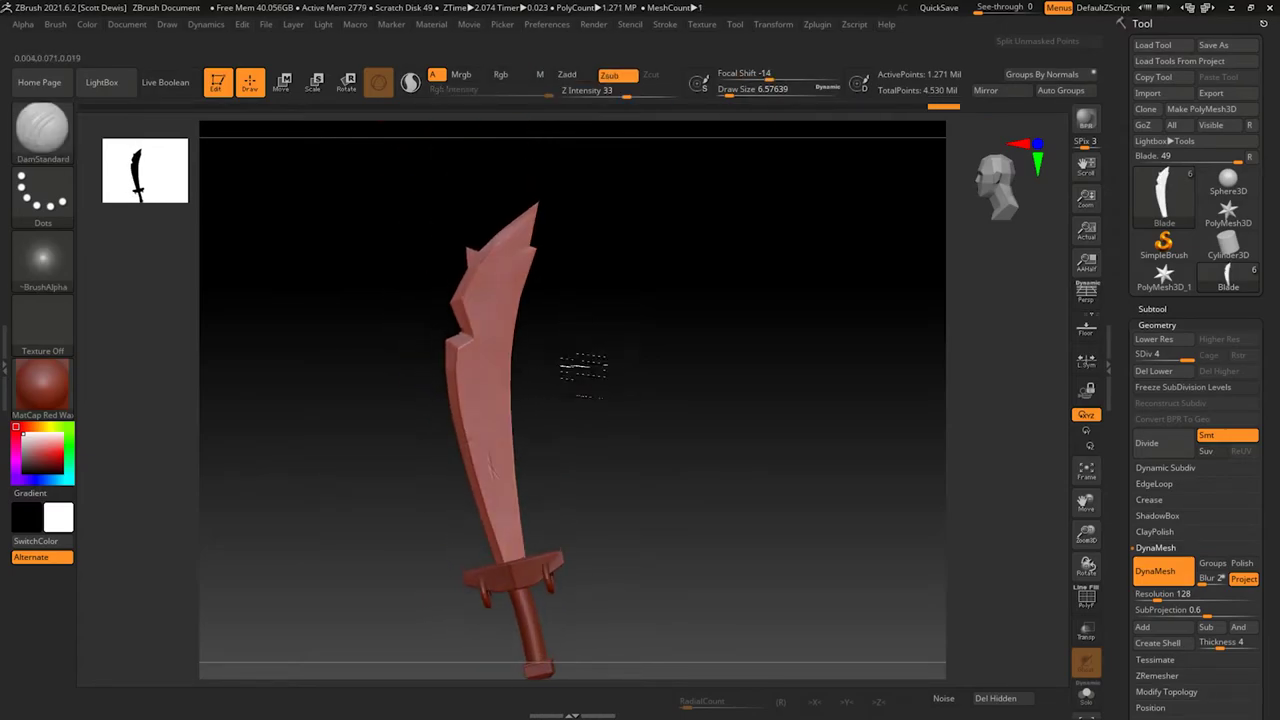
left_click_drag(571, 366, 557, 357)
Step: Chip the blade edges with the TrimAdaptive brush
key("b")
key("t")
key("a")
key("space")
left_click_drag(444, 288, 589, 310)
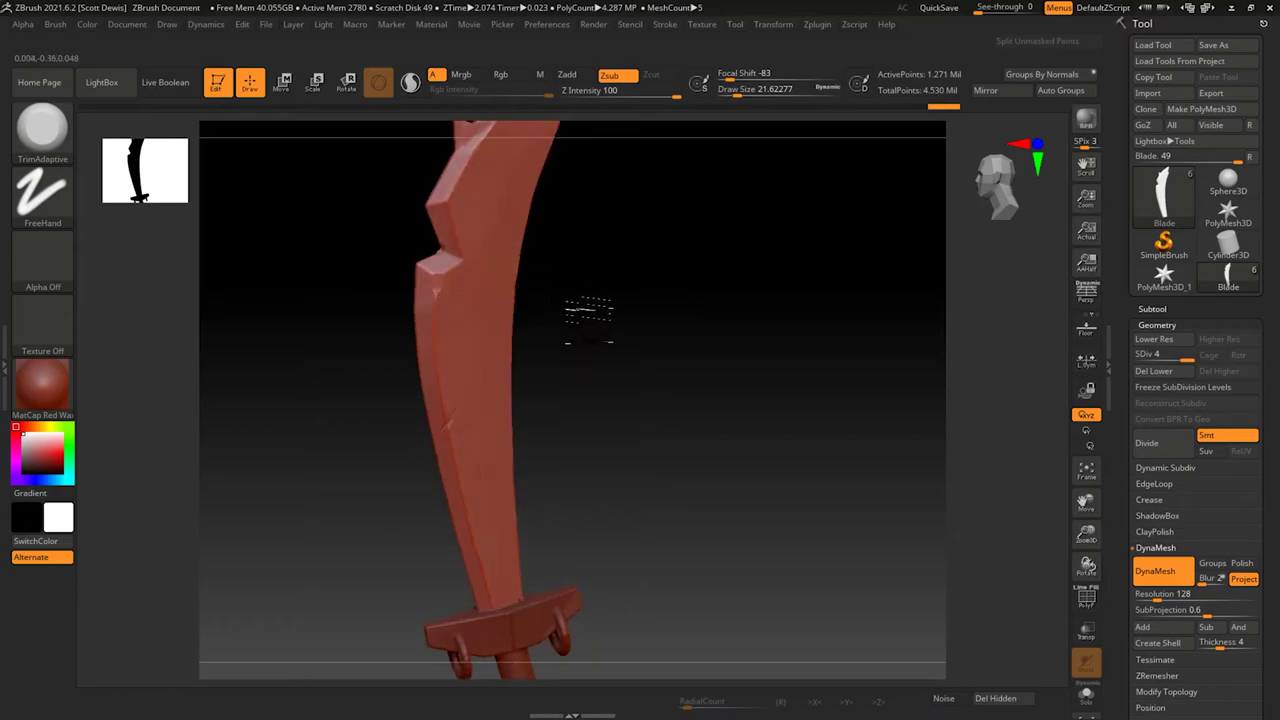
left_click_drag(433, 262, 426, 315)
key("ctrl+z")
key("ctrl+z")
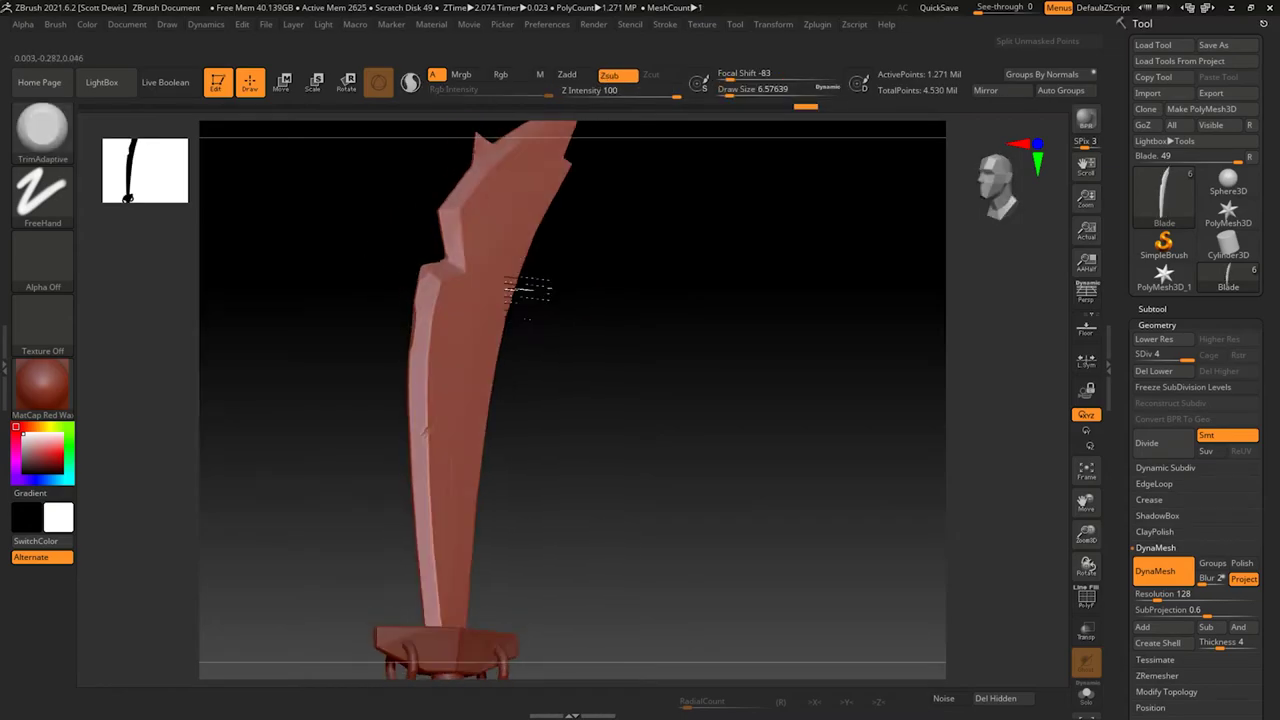
left_click_drag(563, 389, 415, 395)
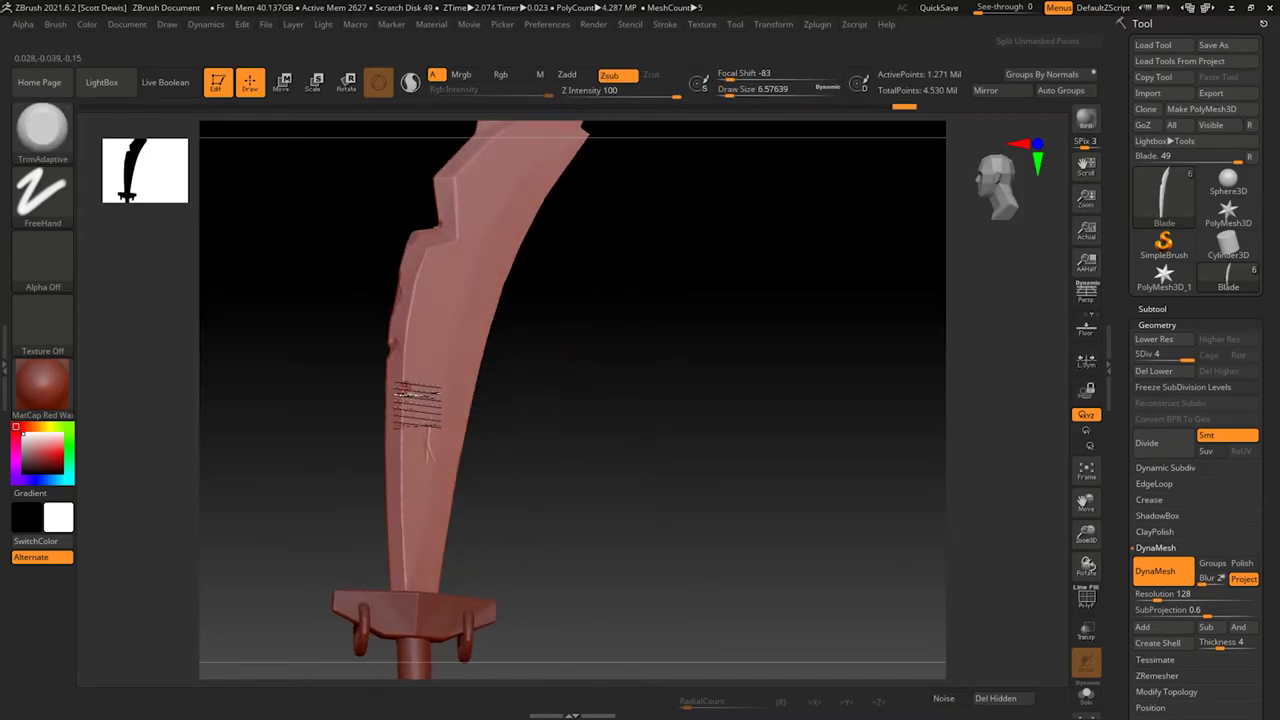
mouse_move(430, 410)
right_mouse_down()
mouse_move(566, 380)
mouse_move(443, 257)
mouse_move(432, 310)
right_mouse_up()
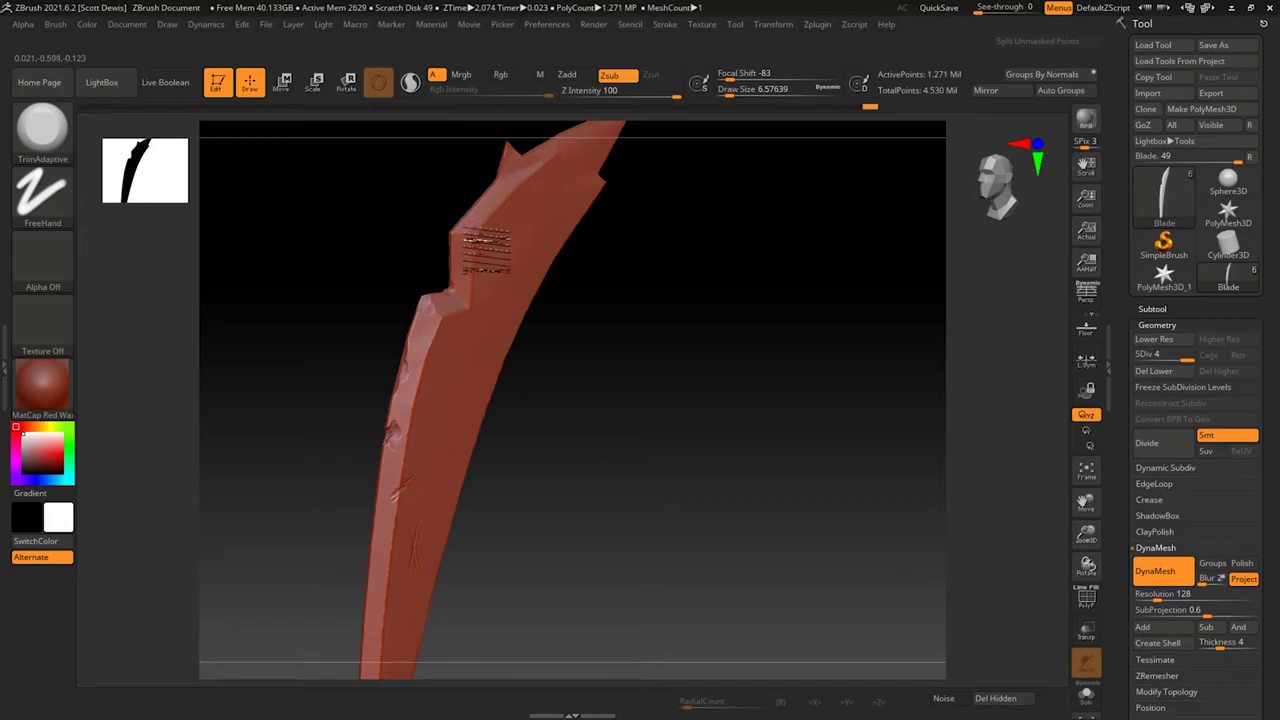
right_click_drag(430, 400, 450, 392)
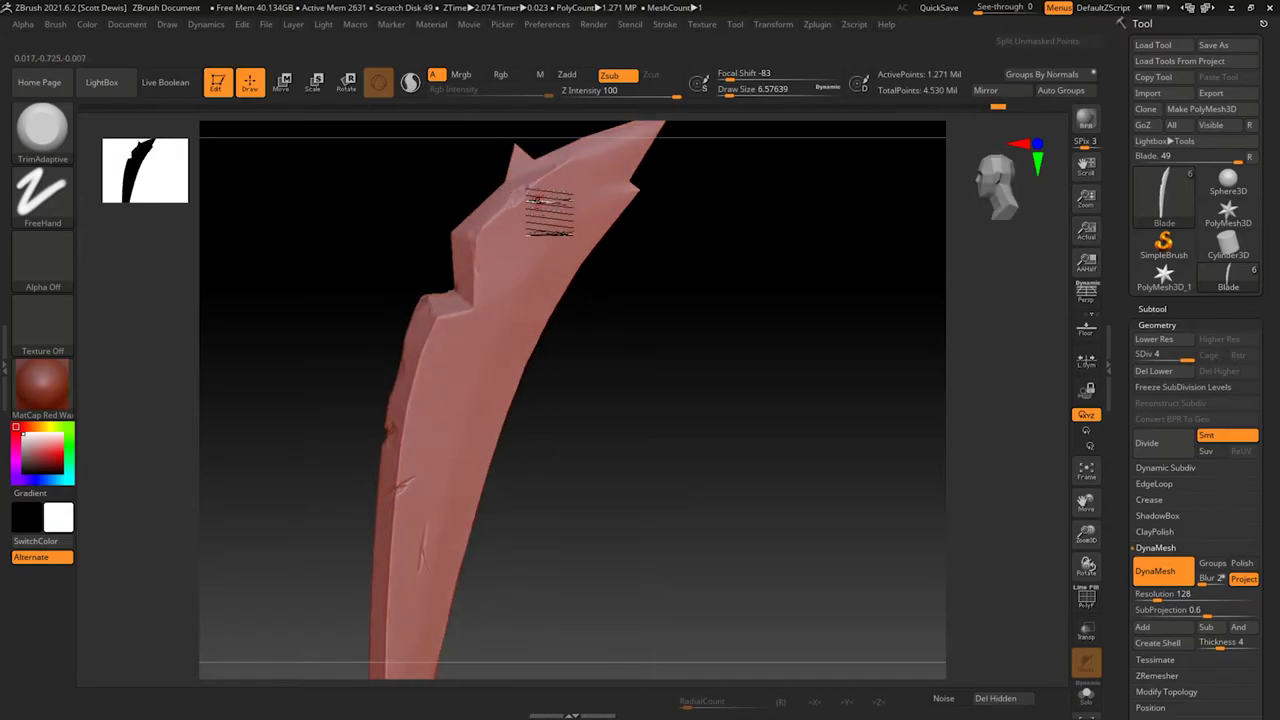
right_click_drag(549, 212, 530, 338)
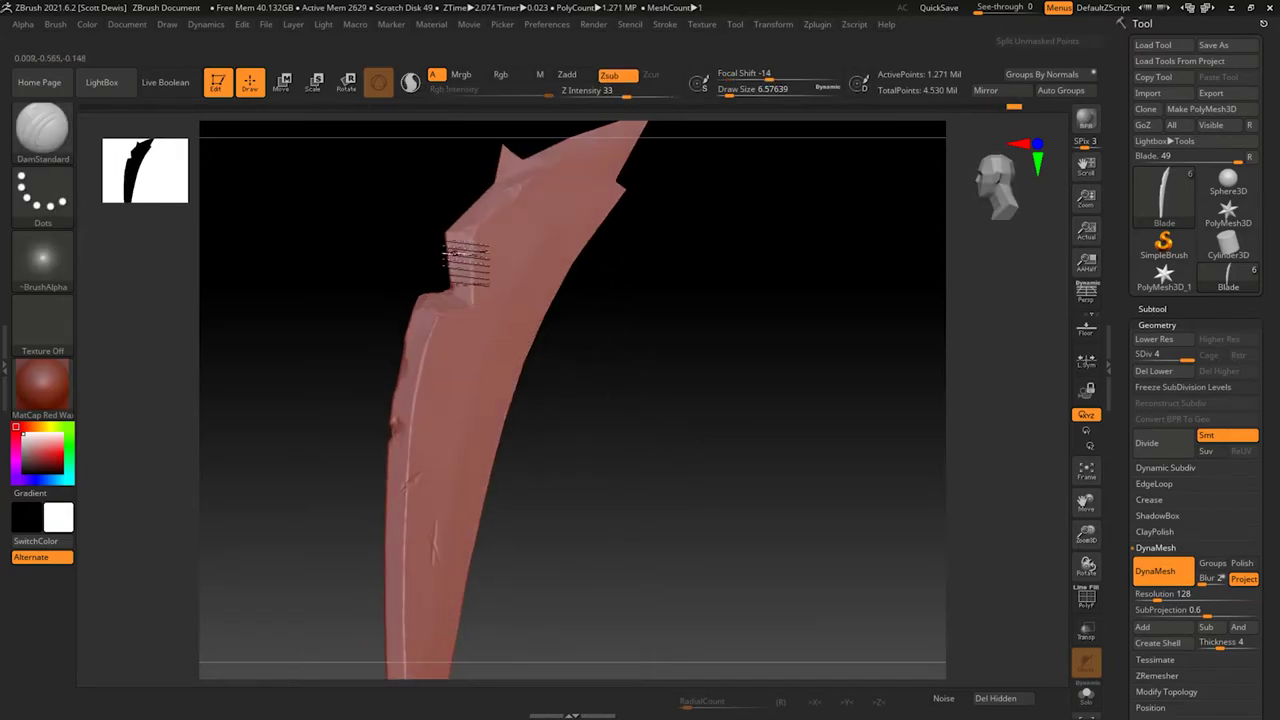
mouse_move(443, 116)
right_mouse_down()
mouse_move(423, 257)
mouse_move(443, 286)
right_mouse_up()
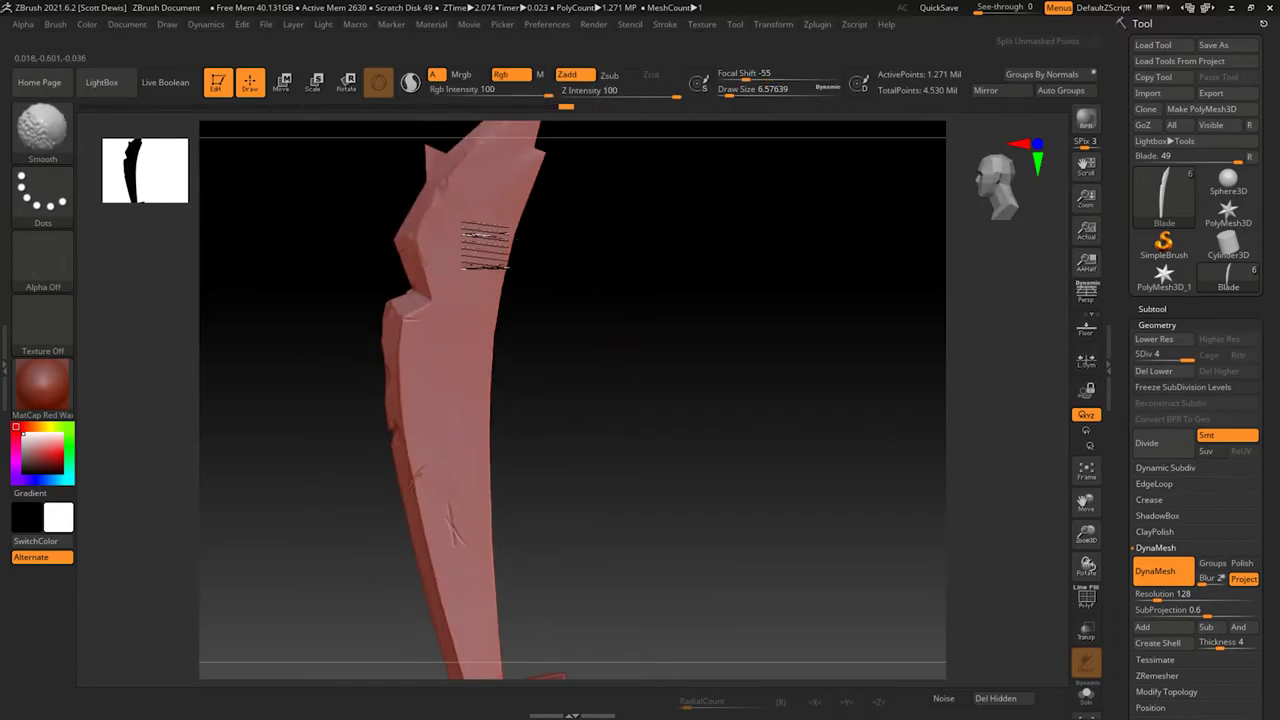
right_click_drag(622, 301, 570, 255)
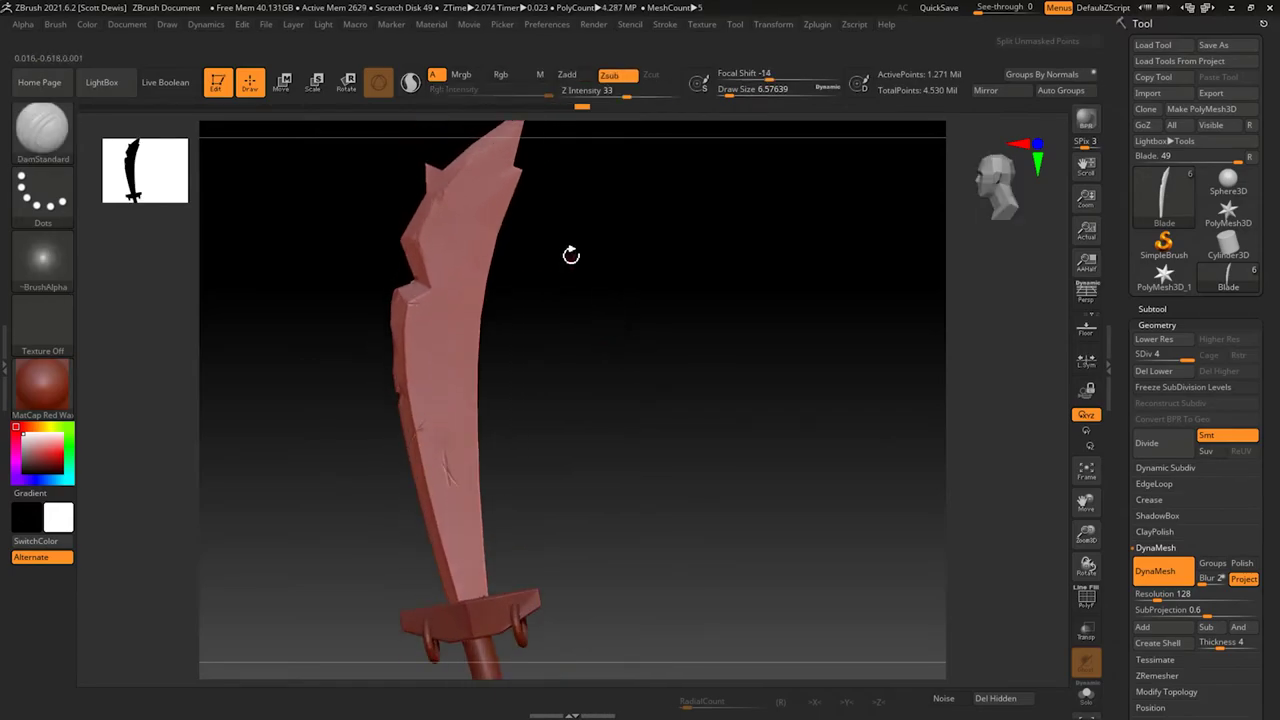
Step: Cut slash marks into the blade with the Slash3 brush at size about 3.7
left_click(37, 145)
left_click(957, 451)
key("space")
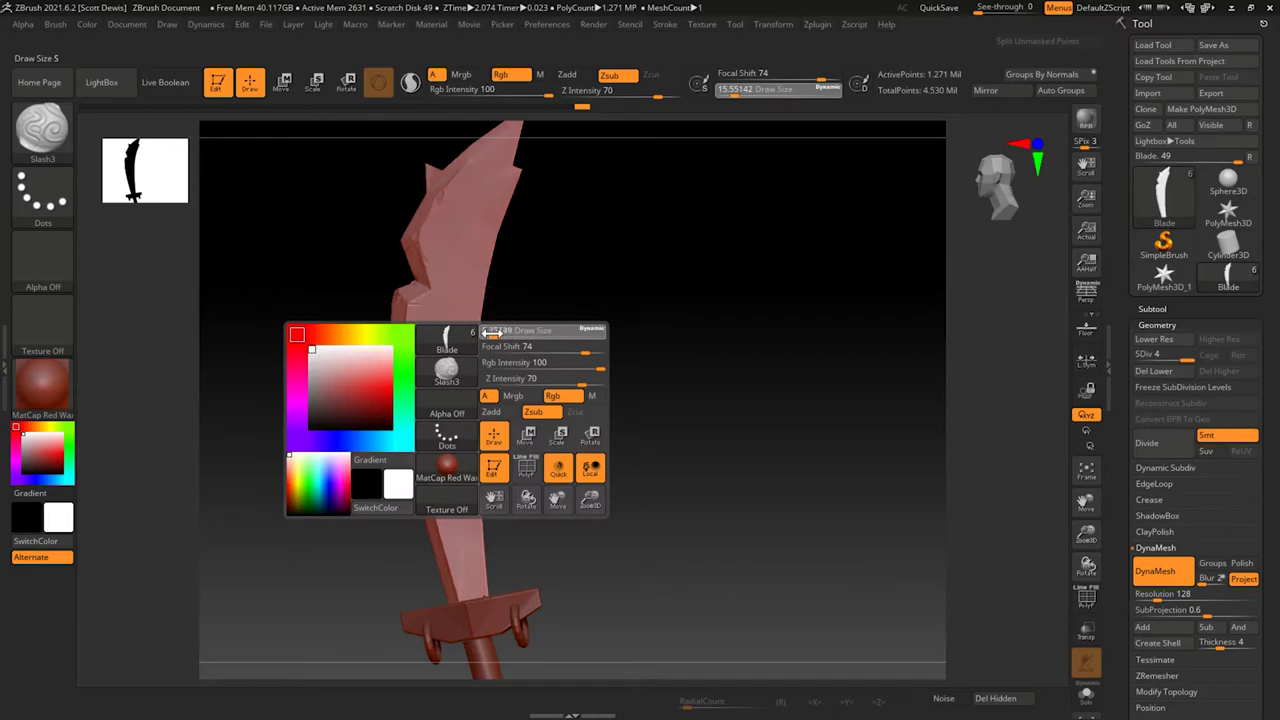
left_click_drag(527, 330, 511, 330)
right_click_drag(493, 516, 577, 334)
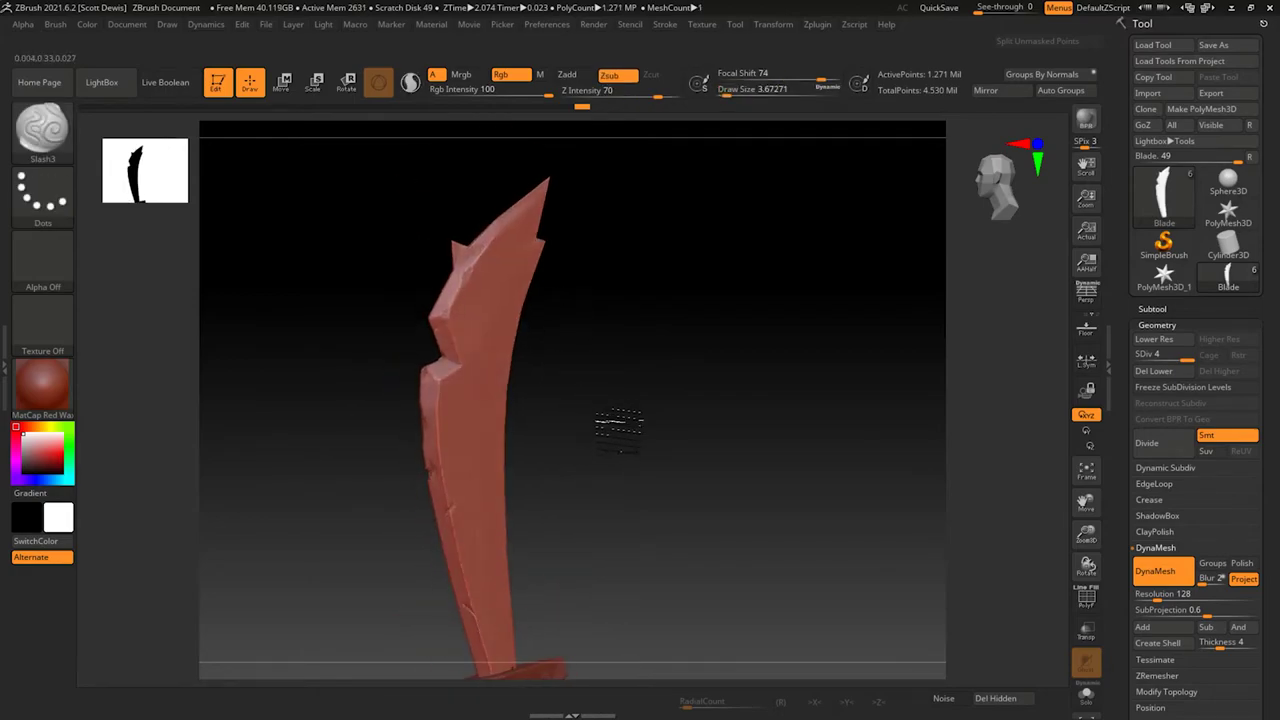
right_click_drag(460, 375, 537, 343)
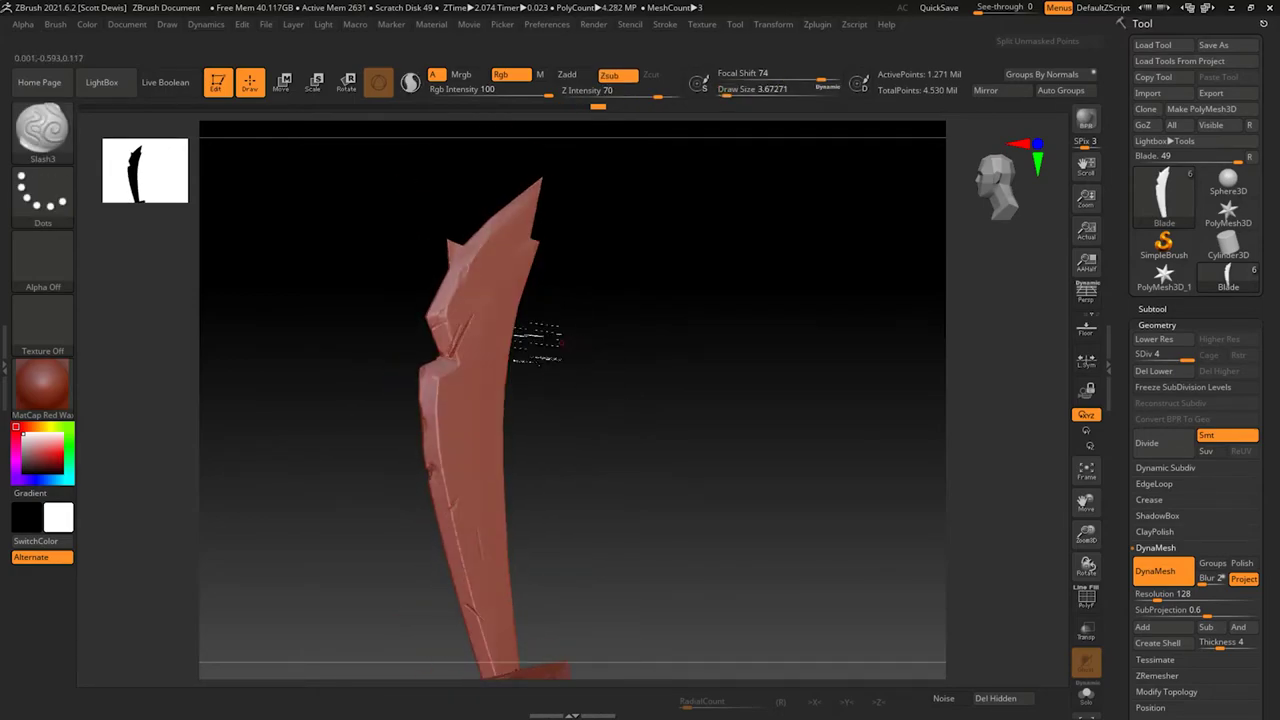
mouse_move(481, 380)
right_mouse_down()
mouse_move(549, 343)
mouse_move(617, 375)
right_mouse_up()
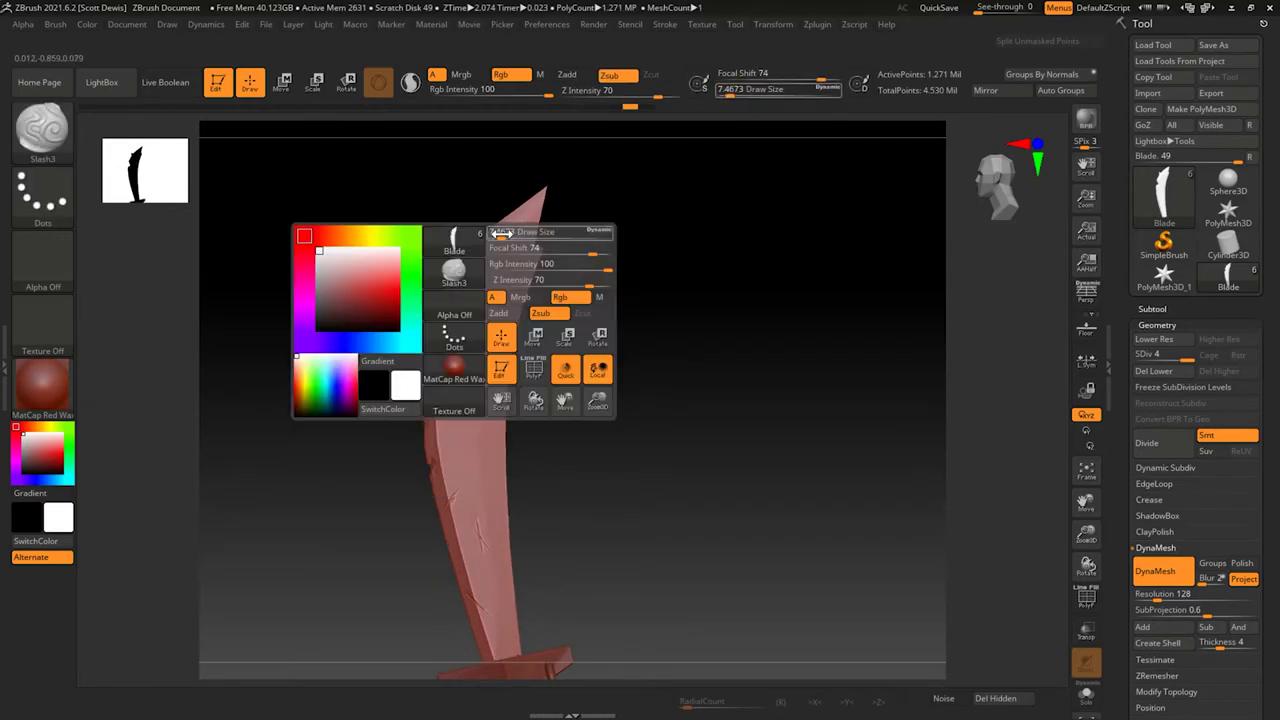
Step: Add finer Slash3 cuts at brush size about 2.6, checking from several angles
left_click_drag(545, 228, 522, 225)
mouse_move(545, 237)
right_mouse_down()
mouse_move(494, 237)
mouse_move(515, 272)
right_mouse_up()
right_click_drag(589, 300, 485, 285)
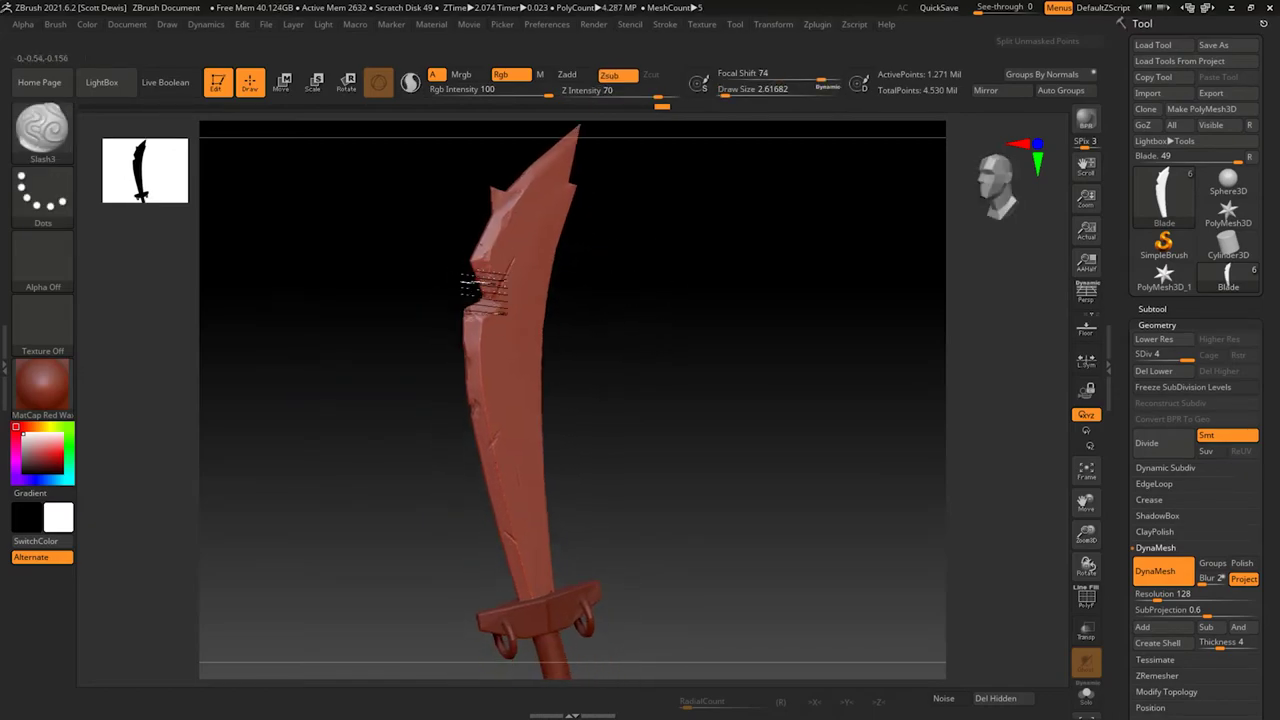
right_click_drag(591, 318, 617, 337)
key("space")
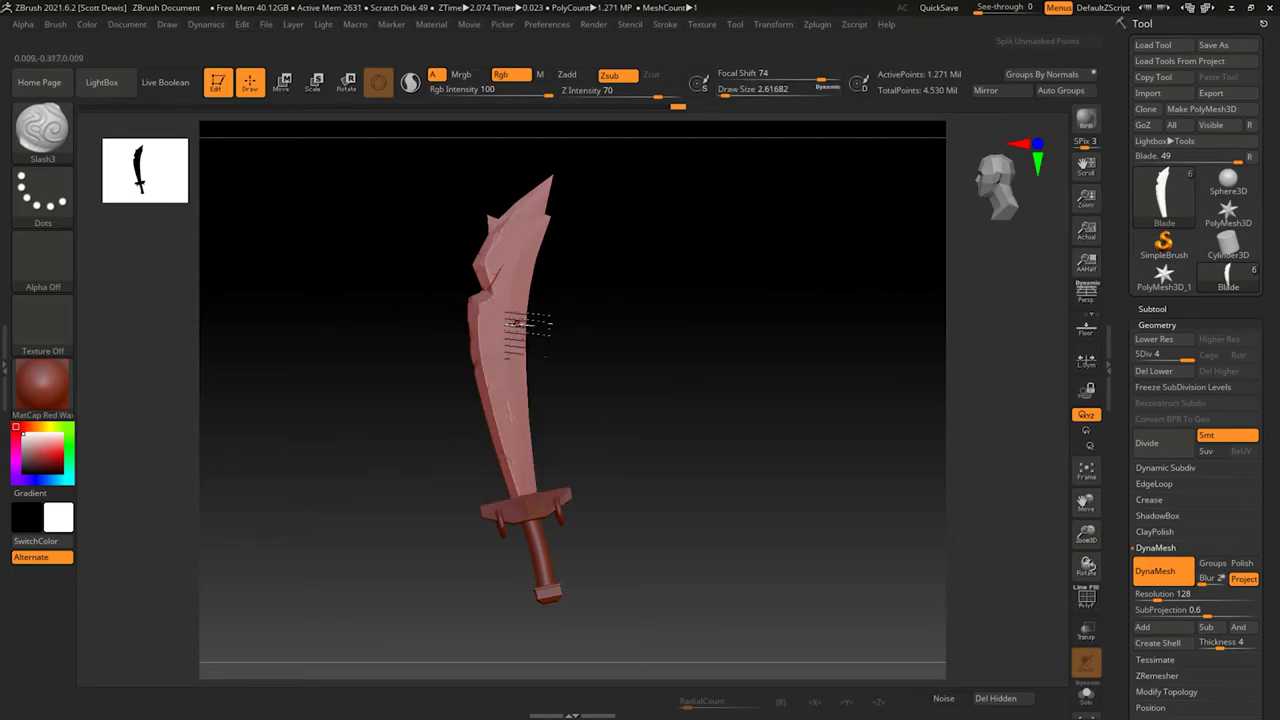
key("space")
key("space")
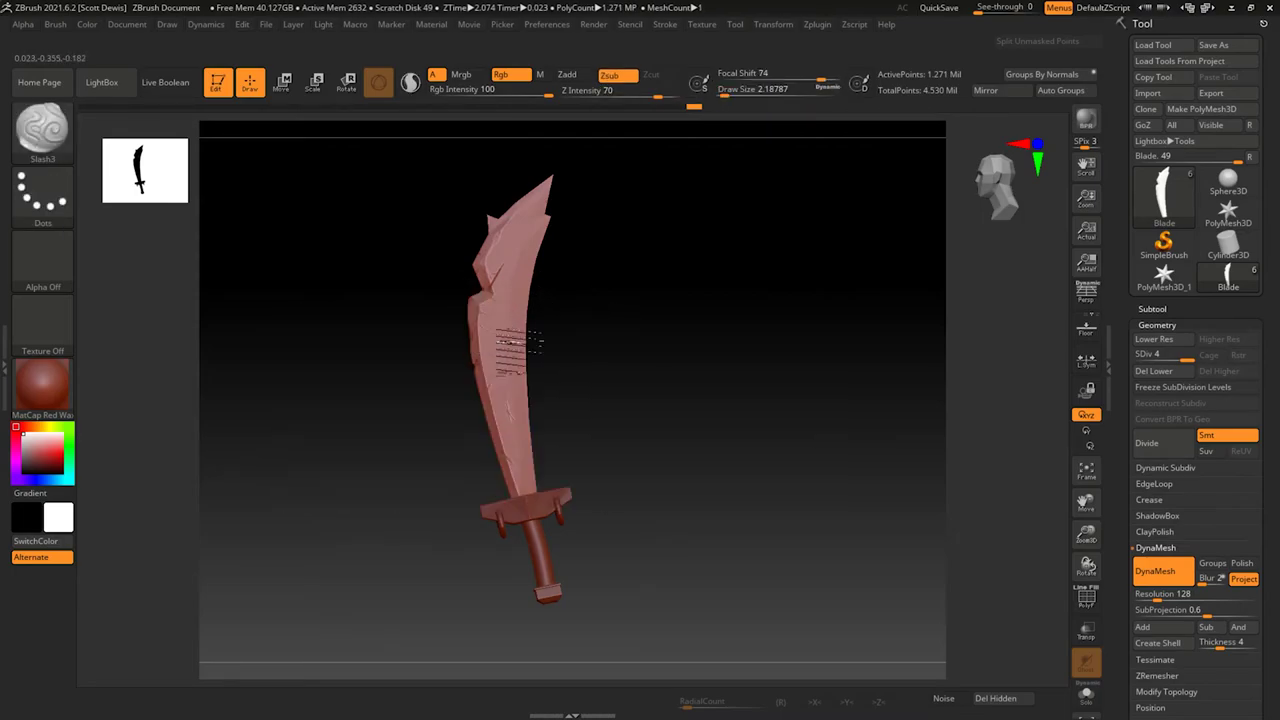
mouse_move(568, 334)
right_mouse_down()
mouse_move(586, 305)
mouse_move(593, 337)
right_mouse_up()
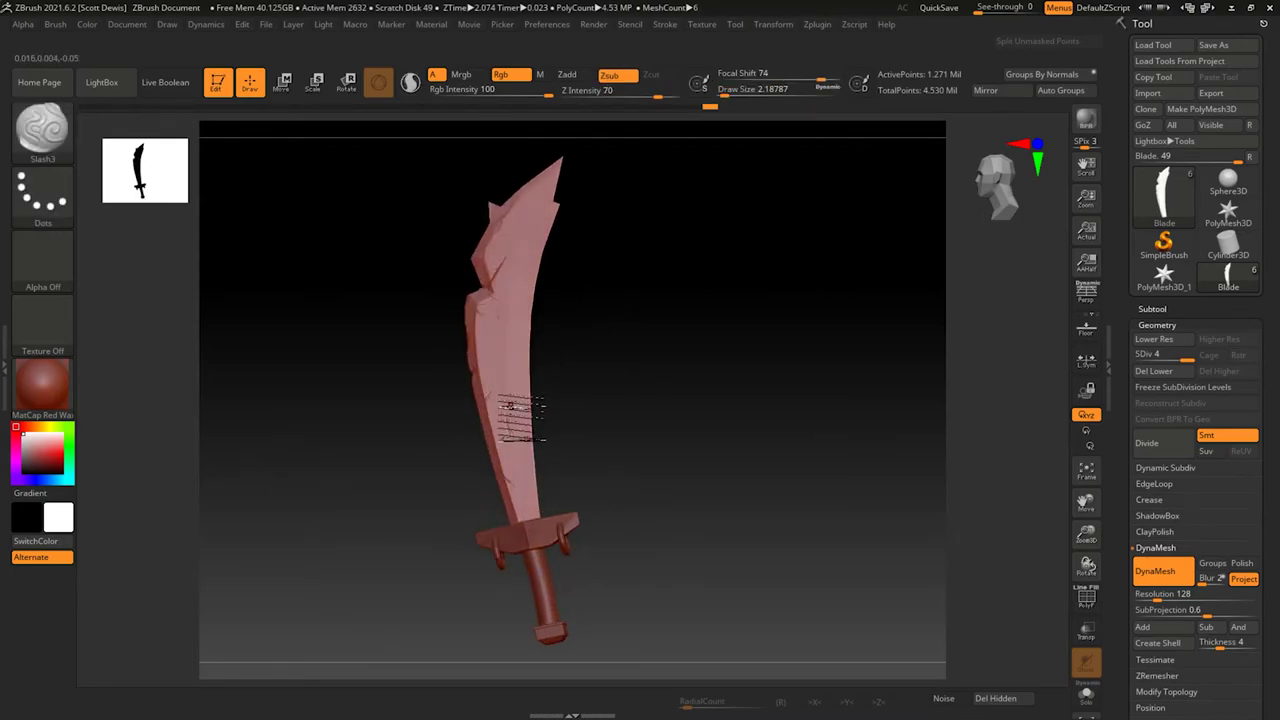
mouse_move(497, 345)
right_mouse_down()
mouse_move(586, 300)
mouse_move(586, 400)
mouse_move(677, 306)
mouse_move(524, 370)
mouse_move(605, 319)
mouse_move(649, 357)
mouse_move(633, 323)
right_mouse_up()
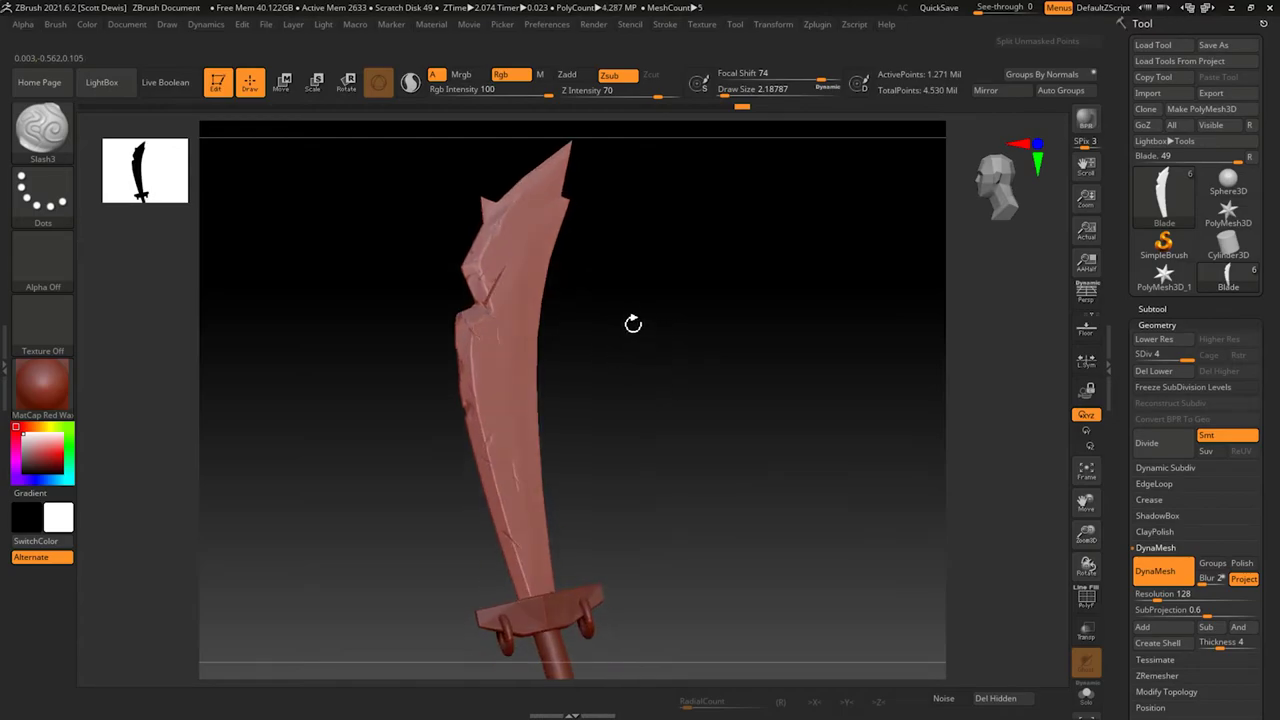
Step: Carve parallel cut marks into the blade with TrimAdaptive at size about 10.5
key("space")
mouse_move(527, 290)
right_mouse_down()
mouse_move(600, 205)
mouse_move(633, 231)
right_mouse_up()
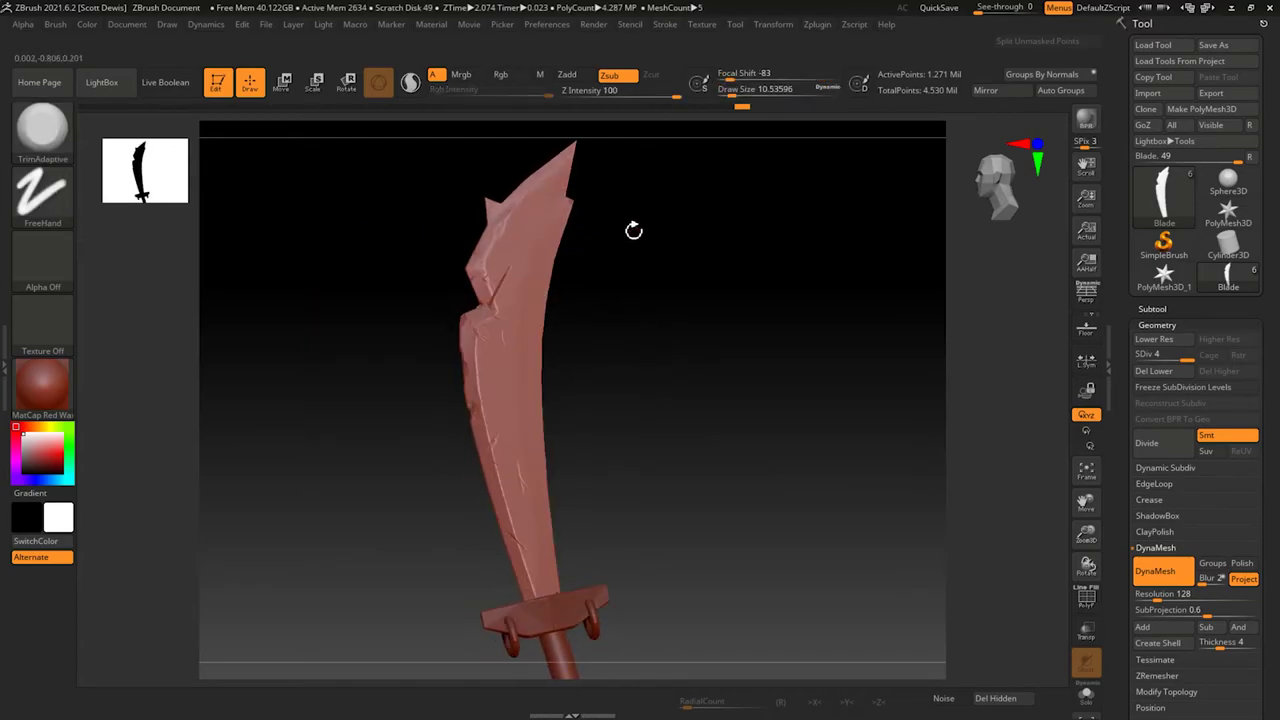
key("space")
right_click_drag(543, 252, 630, 290)
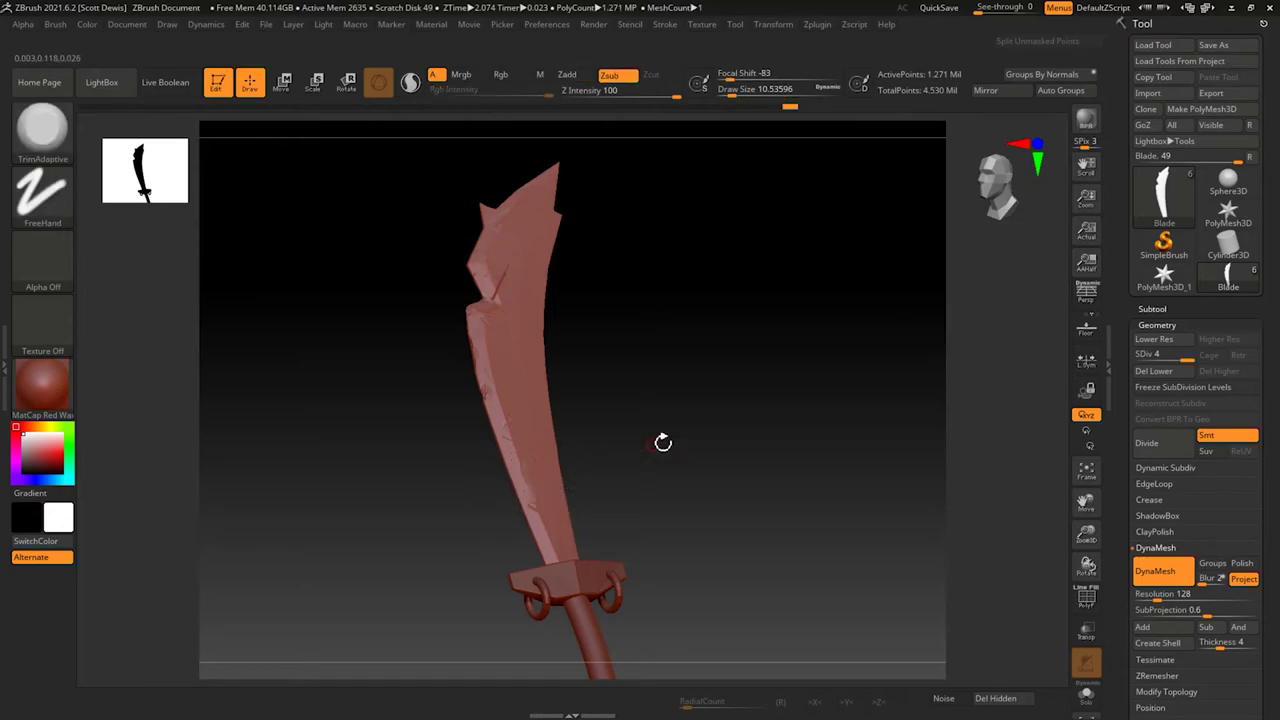
right_click_drag(662, 442, 644, 462)
left_click_drag(545, 488, 573, 494)
mouse_move(573, 494)
right_mouse_down()
mouse_move(700, 437)
mouse_move(528, 349)
mouse_move(614, 443)
mouse_move(510, 385)
mouse_move(529, 371)
mouse_move(591, 380)
mouse_move(551, 297)
mouse_move(600, 363)
mouse_move(653, 378)
mouse_move(649, 477)
mouse_move(697, 486)
right_mouse_up()
Step: Return to the DamStandard brush for further carving
key("b")
key("d")
key("s")
key("space")
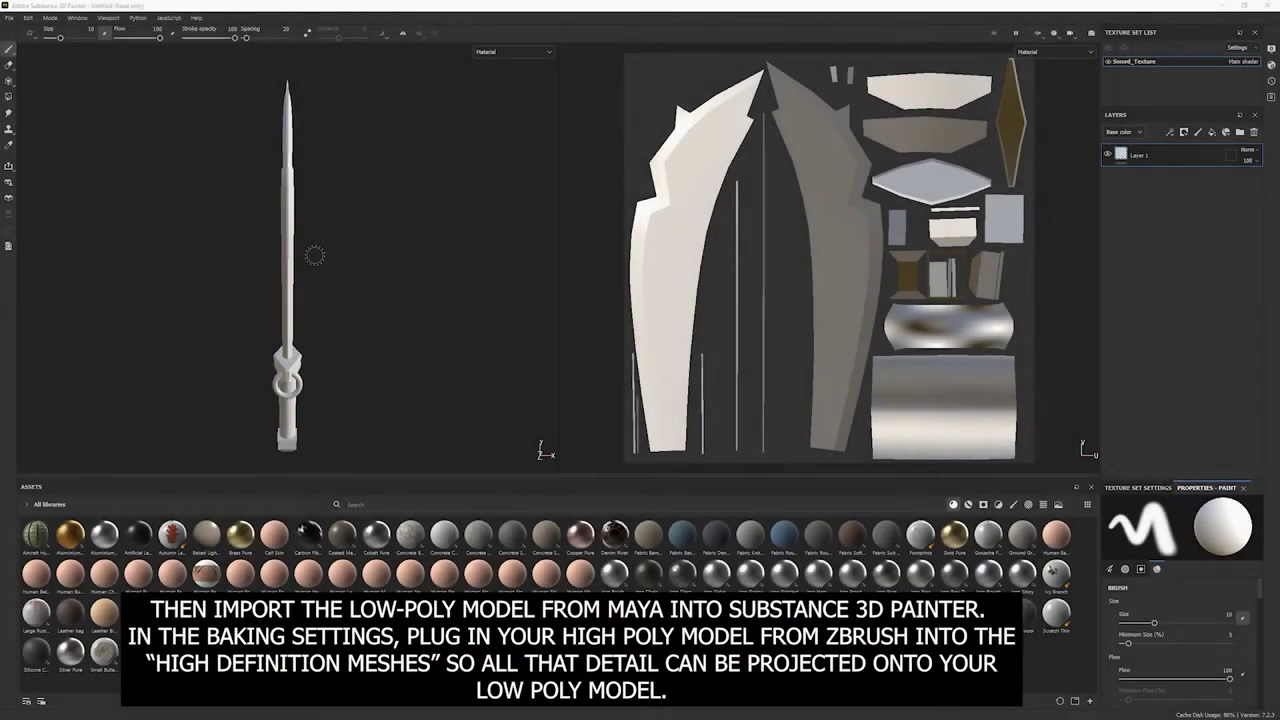
Step: Bake the sword's normal, AO, curvature and thickness maps at 2048 from the high-poly sculpt
mouse_move(309, 255)
left_mouse_down("alt")
mouse_move(397, 286)
mouse_move(157, 263)
left_mouse_up("alt")
middle_click_drag(157, 263, 242, 274, "alt")
left_click_drag(242, 274, 332, 282, "alt")
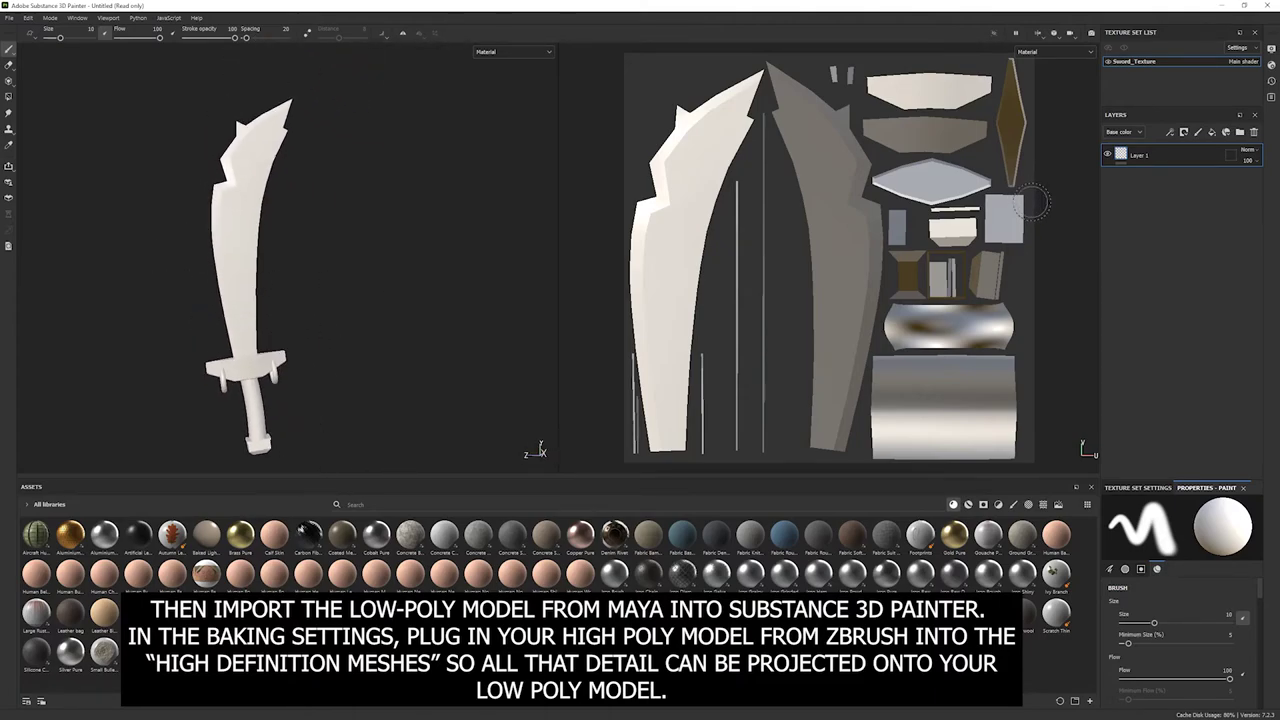
left_click(1140, 488)
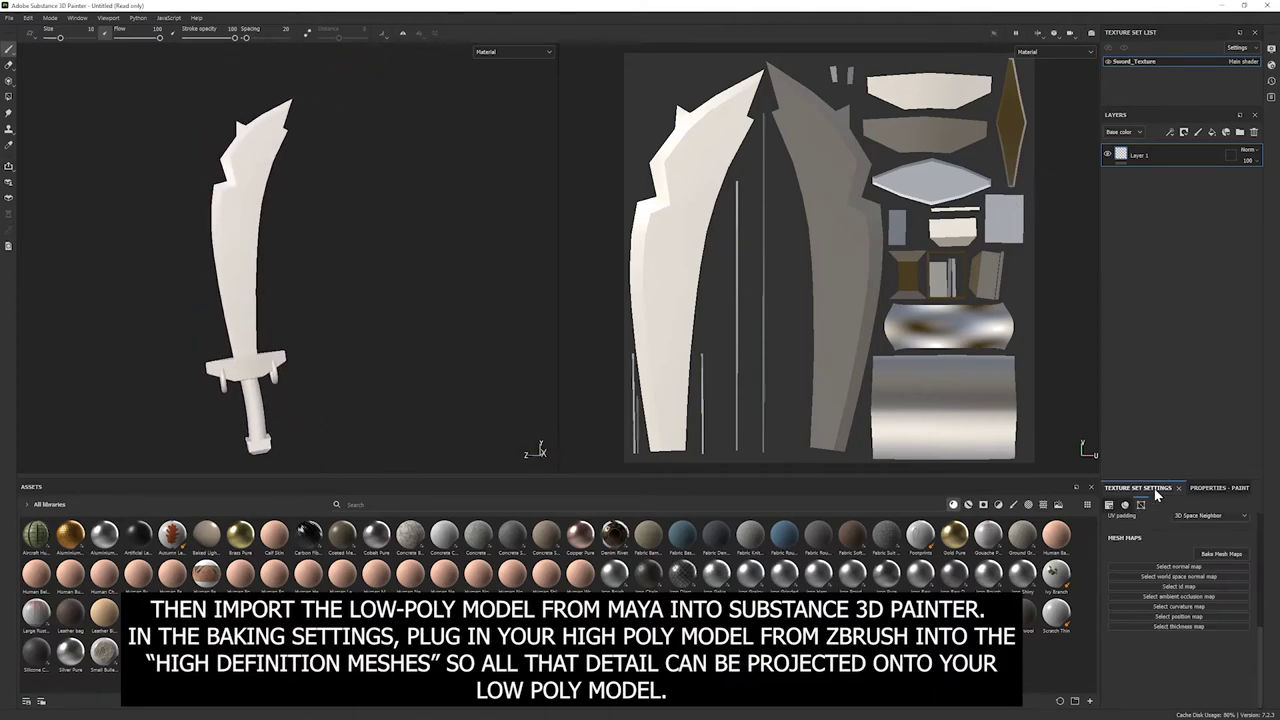
left_click(1198, 553)
left_click(493, 189)
left_click(469, 262)
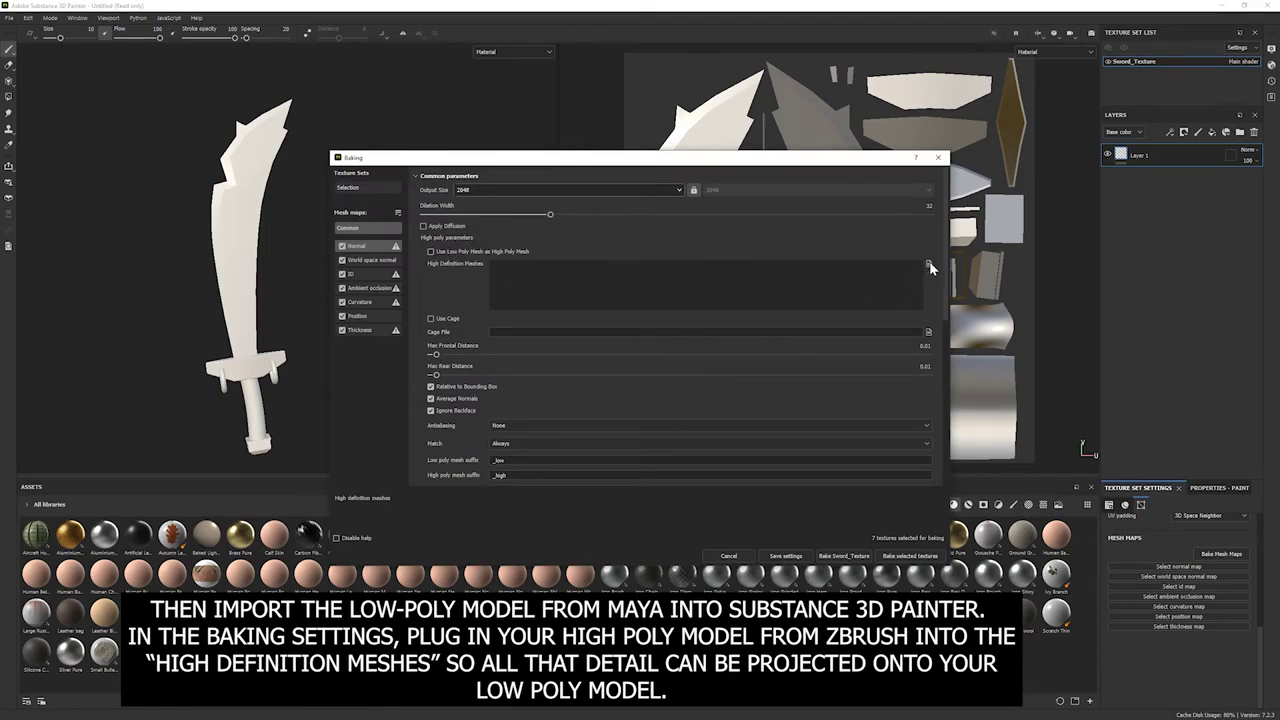
left_click(843, 556)
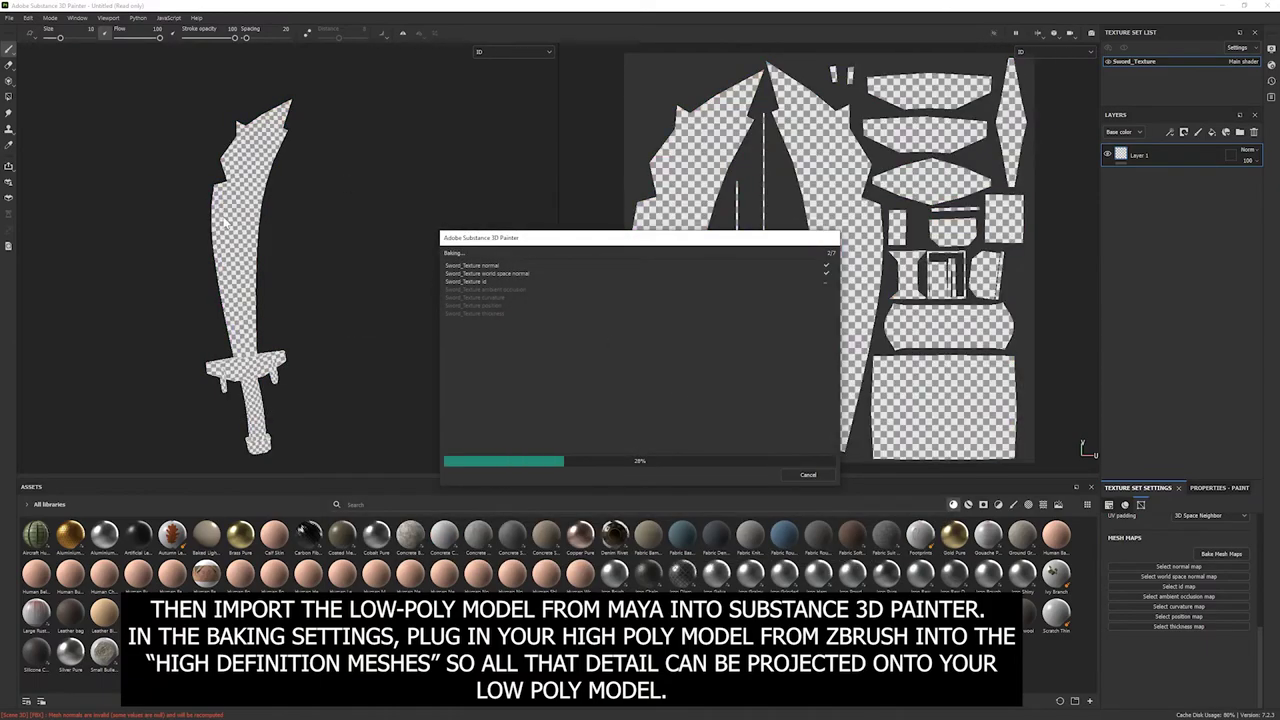
mouse_move(352, 263)
left_mouse_down("alt")
mouse_move(271, 298)
mouse_move(354, 283)
mouse_move(296, 302)
left_mouse_up("alt")
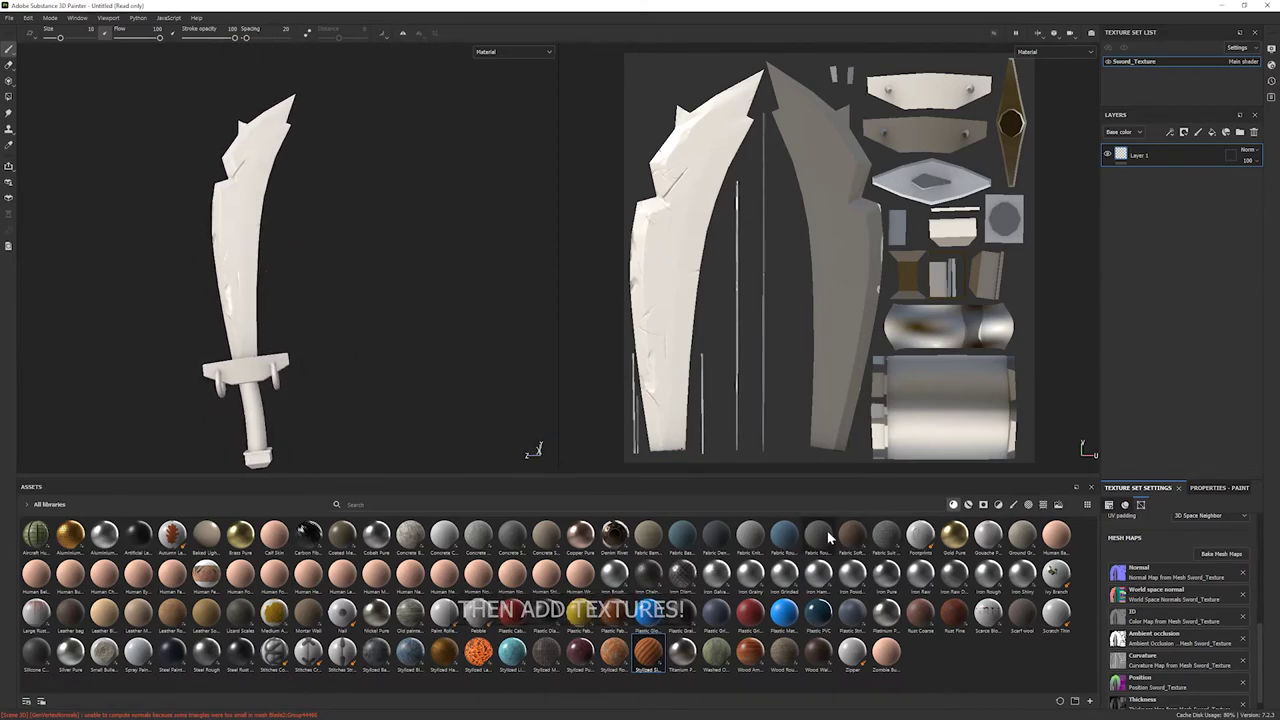
Step: Apply the Stylized_Metal_Iron smart material to the sword and make its base colour a lighter grey
left_click(968, 505)
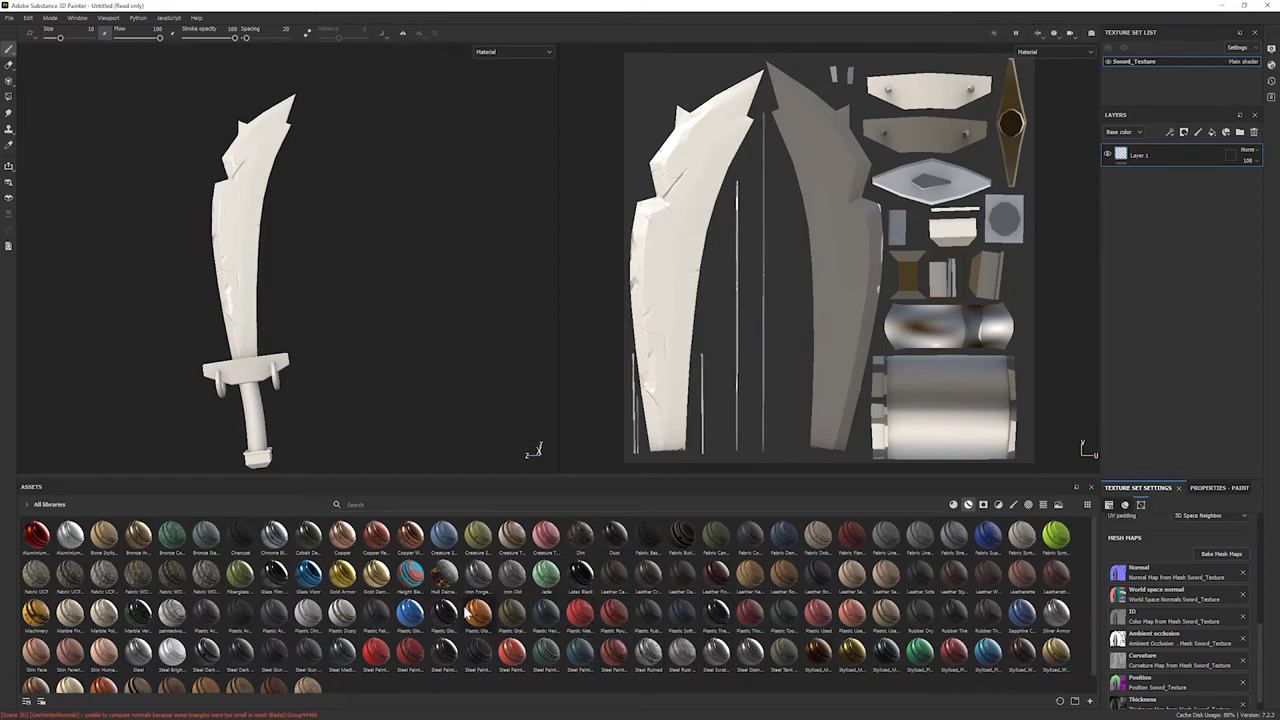
scroll(427, 603, "down", 1)
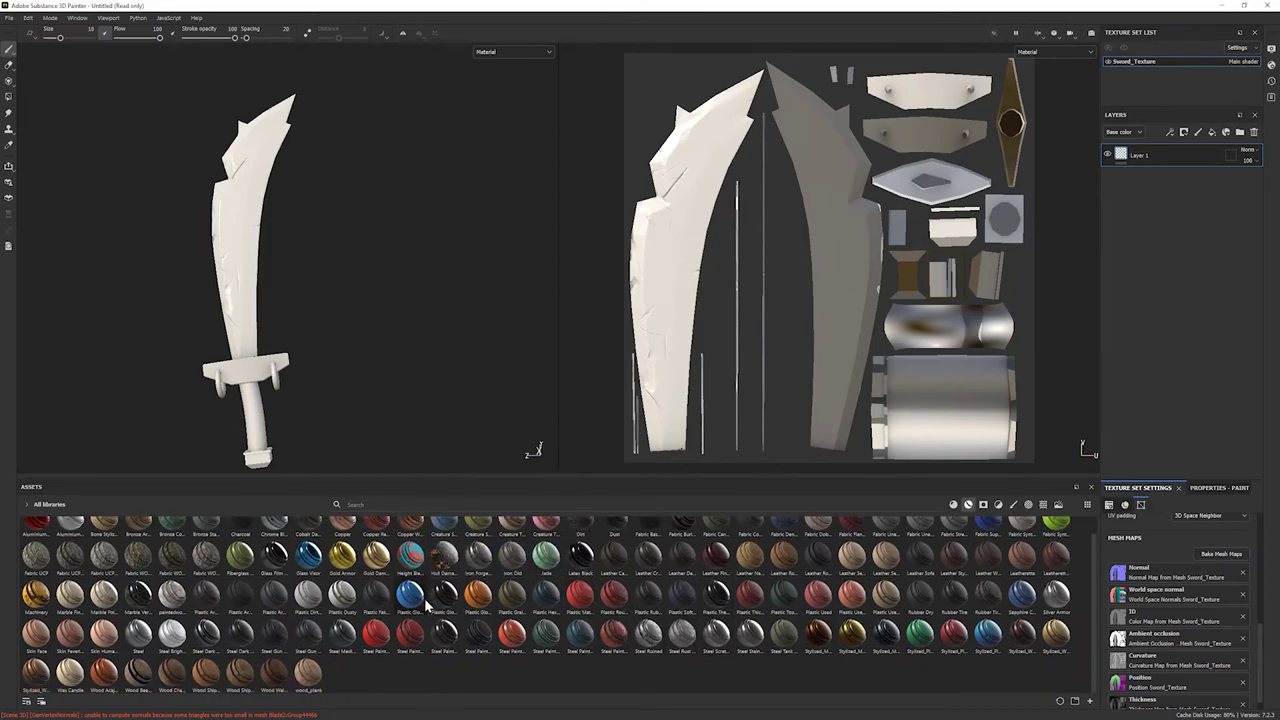
left_click_drag(886, 632, 1170, 168)
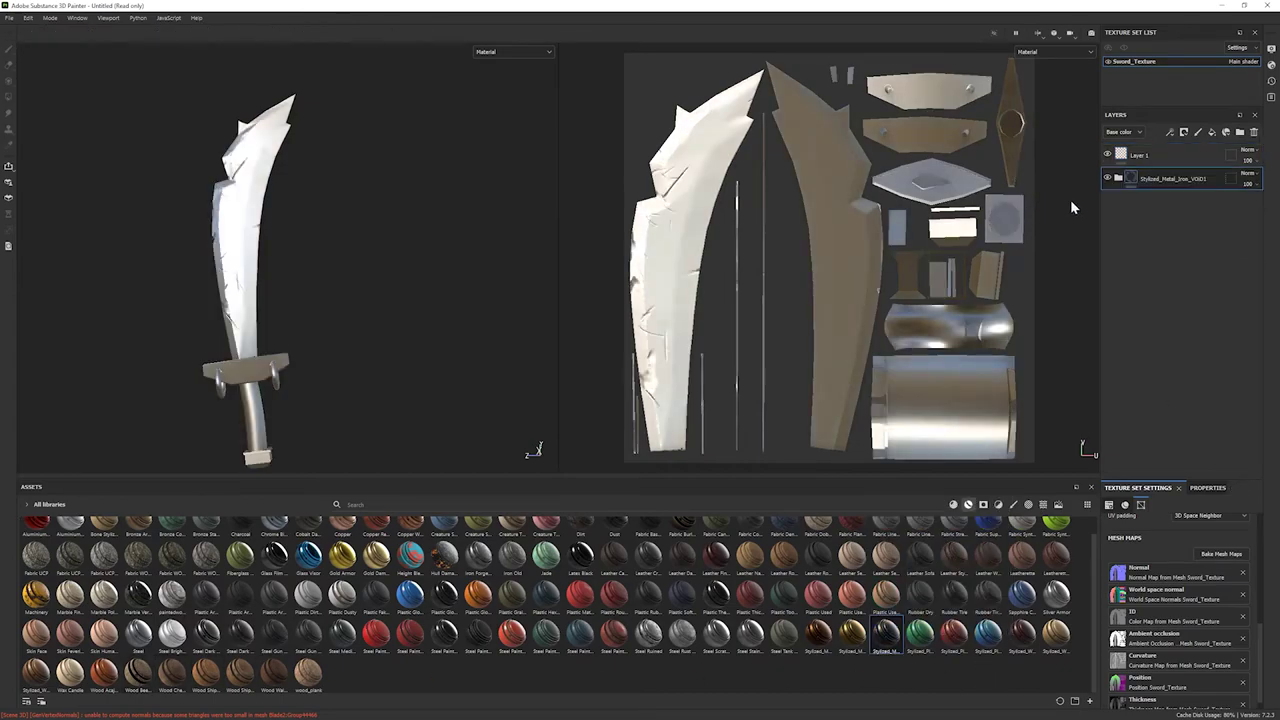
left_click(1175, 347)
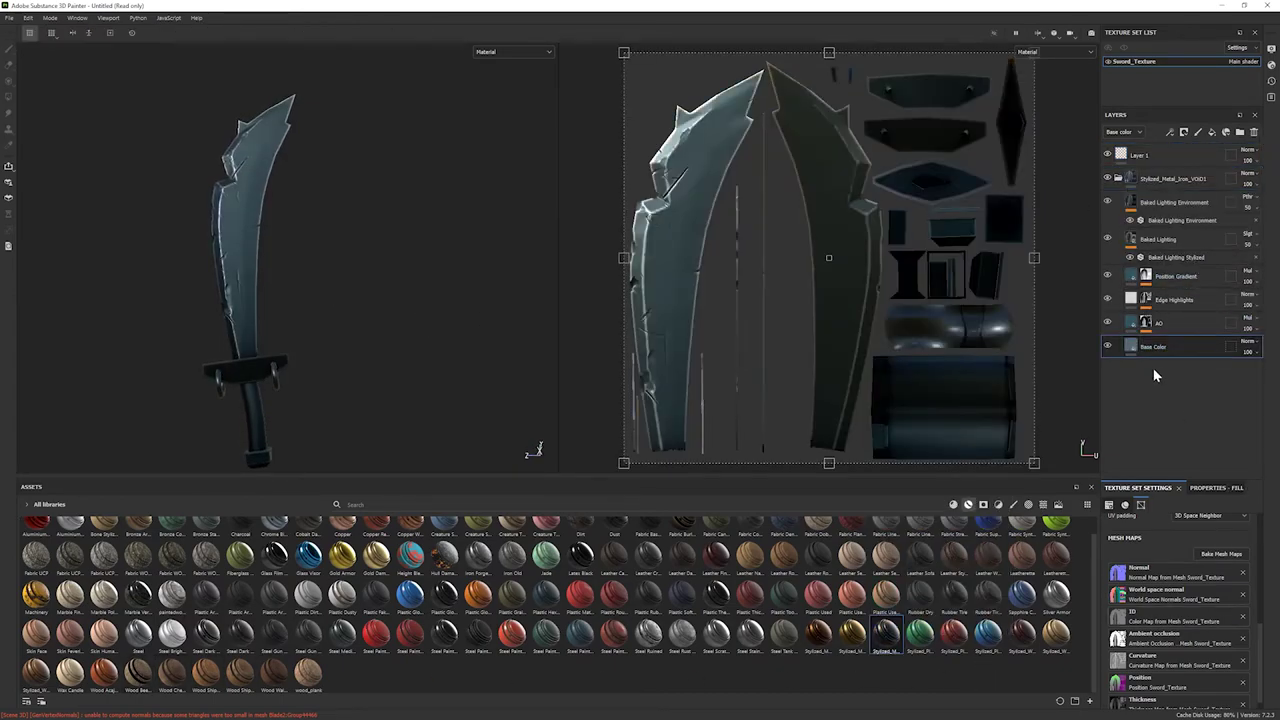
left_click(1167, 590)
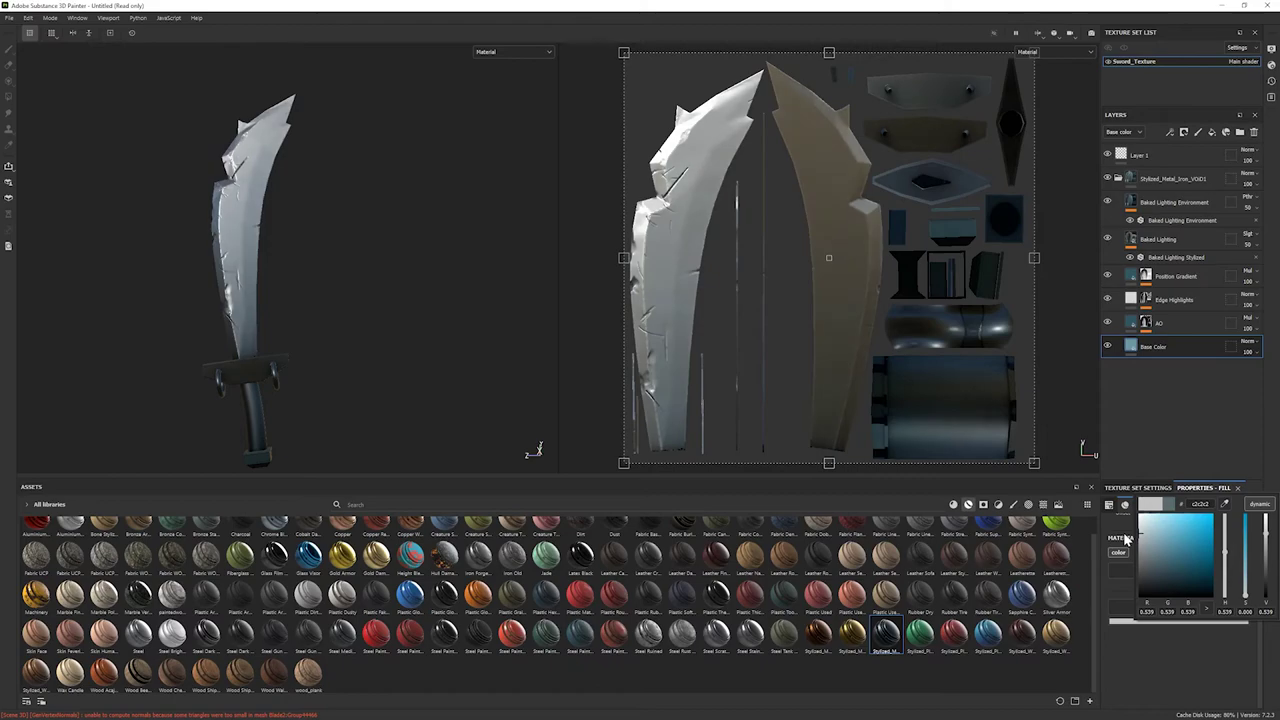
left_click(1137, 552)
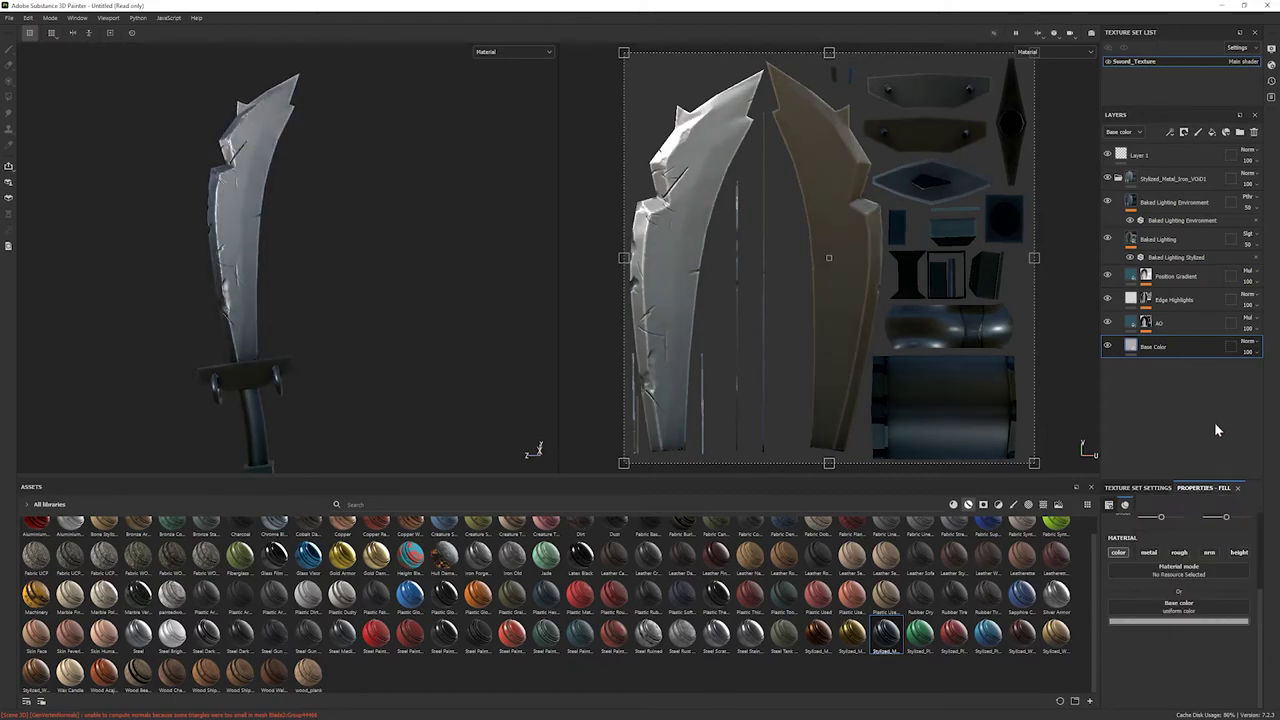
Step: Toggle the iron material's Edge Highlights off and on to compare, then review its Base Color and Baked Lighting layers
scroll(1195, 655, "up", 2)
left_click(1175, 178)
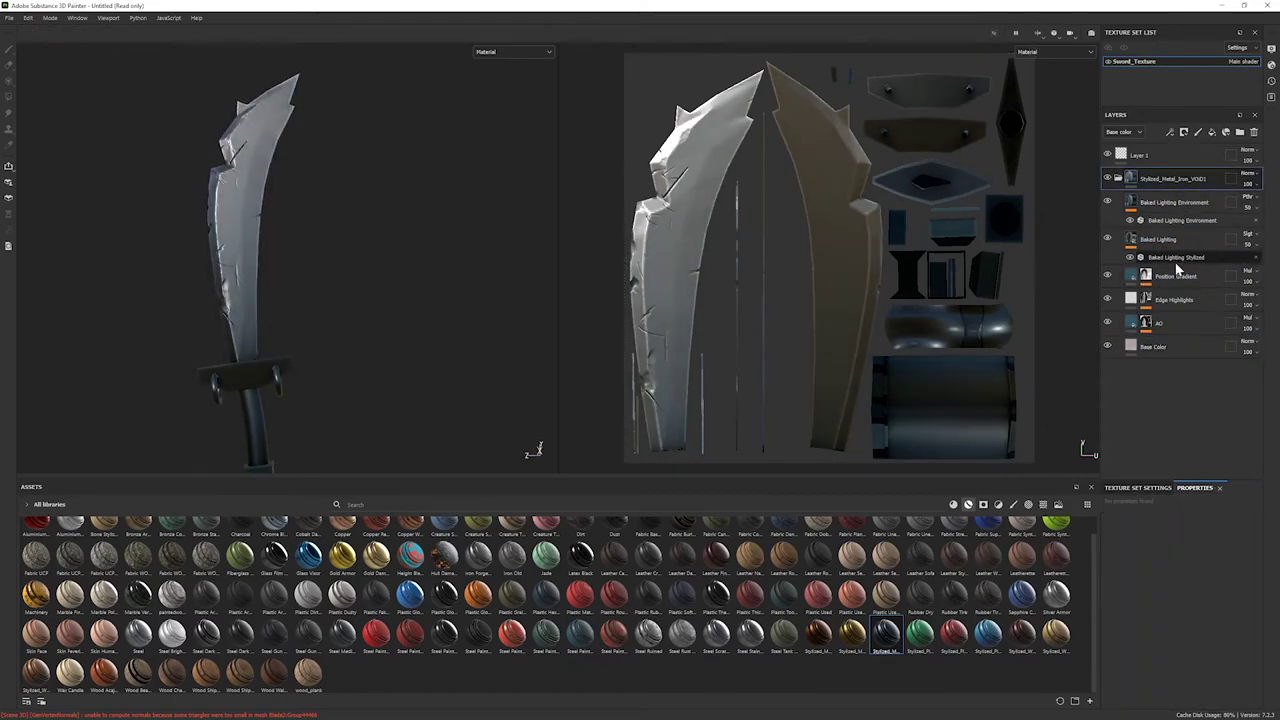
left_click(1175, 276)
left_click(1107, 300)
left_click(1108, 300)
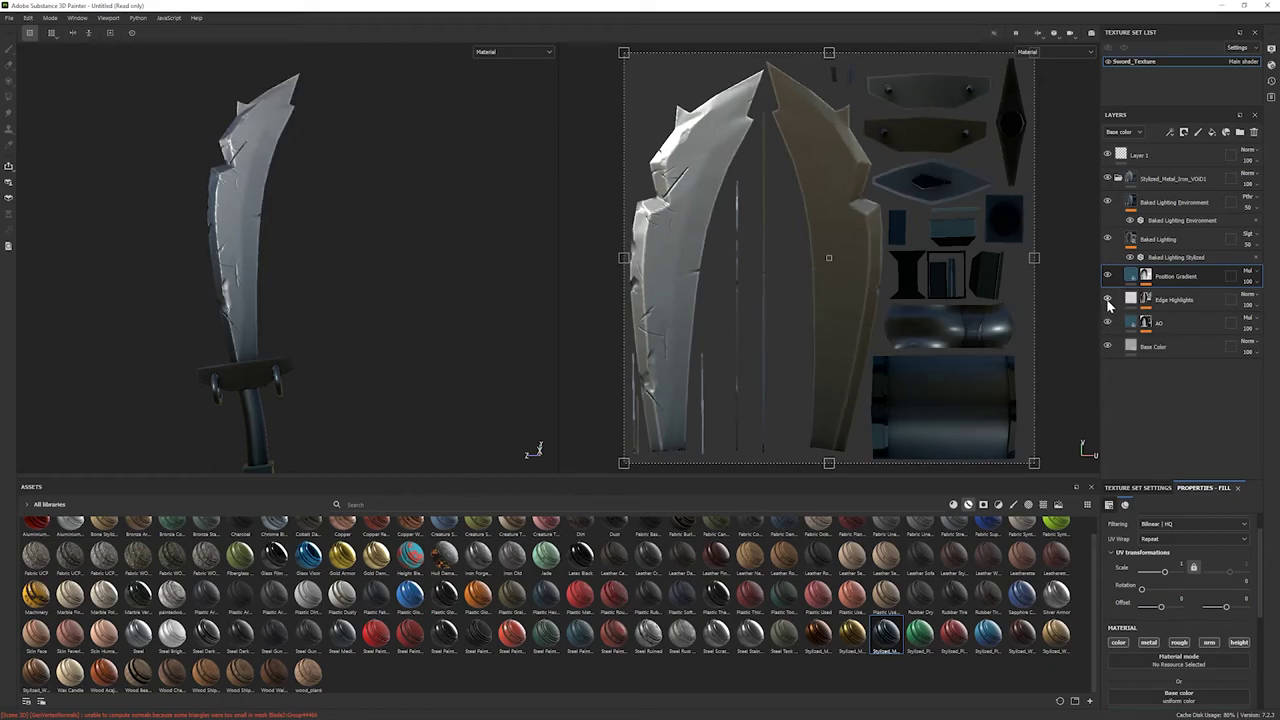
left_click(1160, 346)
scroll(1190, 617, "down", 2)
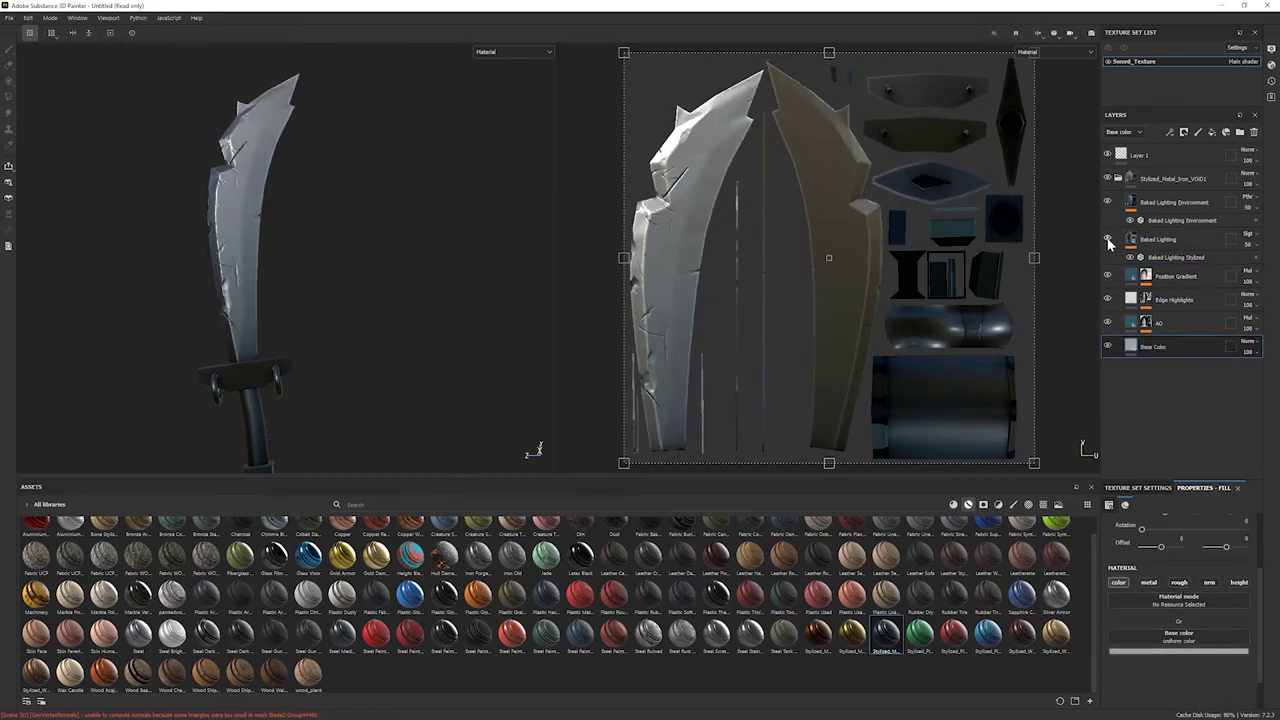
left_click(1160, 239)
scroll(1203, 653, "down", 2)
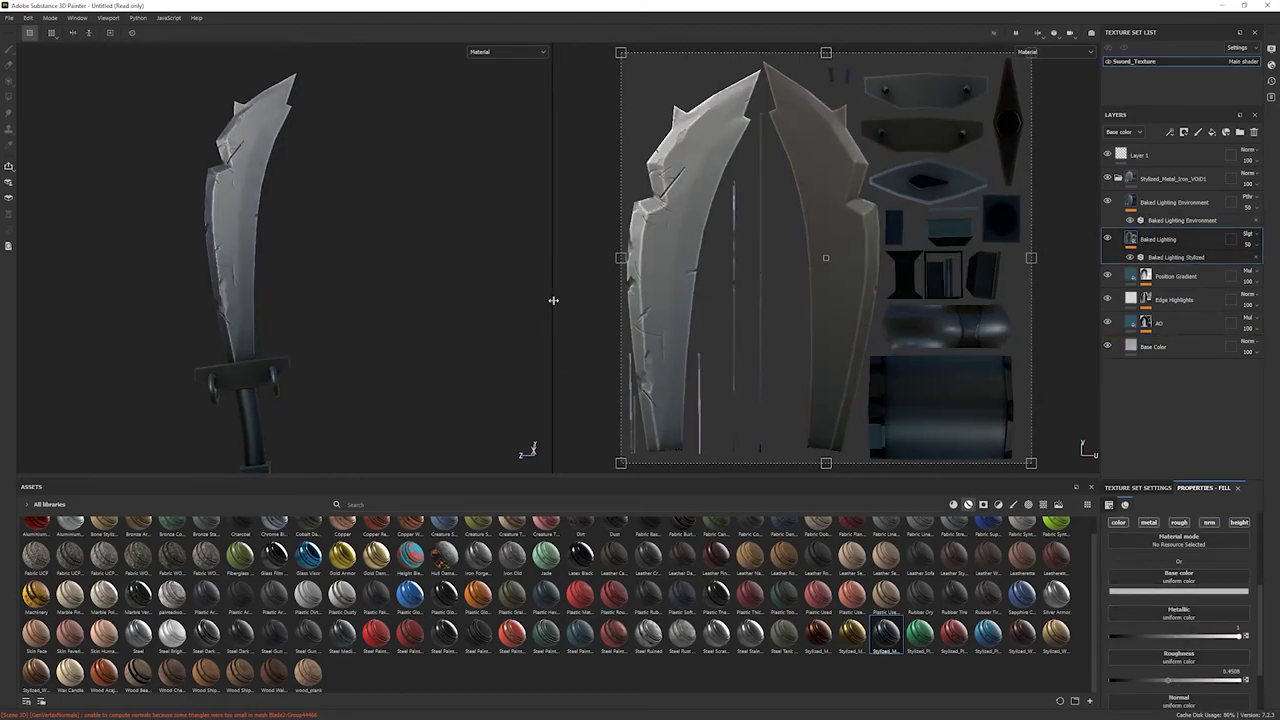
mouse_move(557, 243)
left_mouse_down()
mouse_move(530, 243)
mouse_move(585, 243)
left_mouse_up()
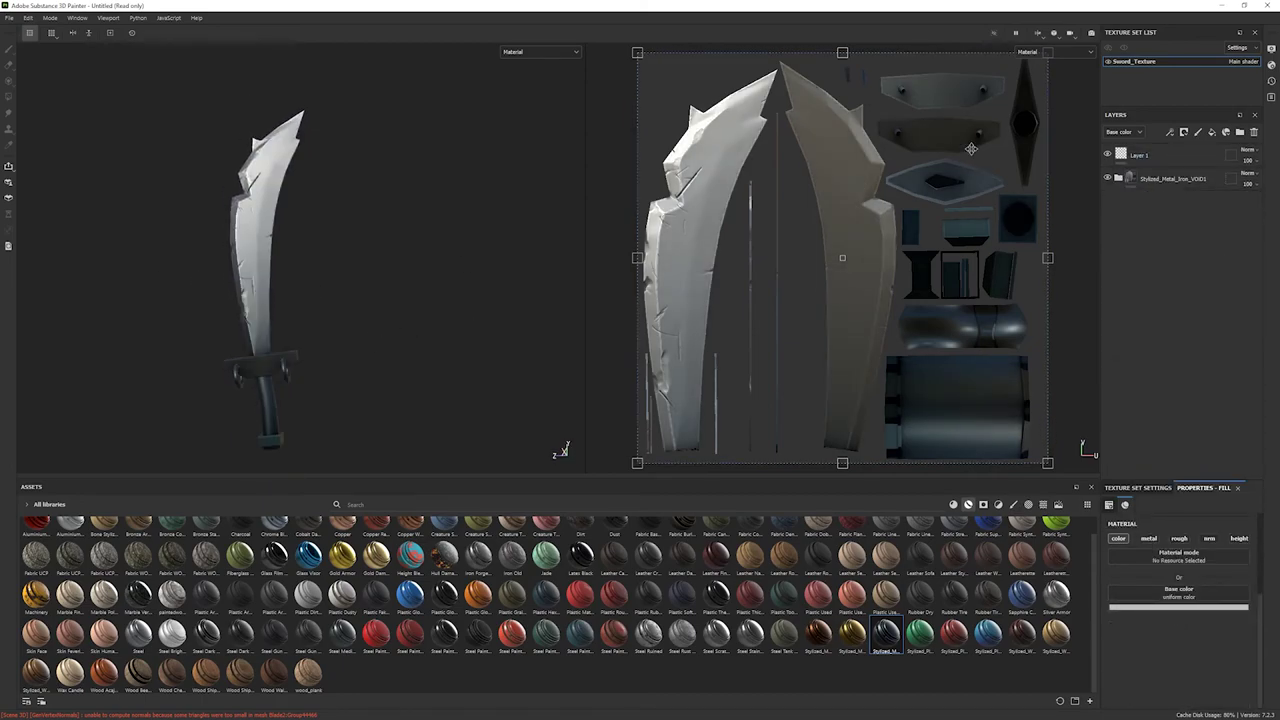
Step: Add a black mask to the iron folder and polygon-fill it so iron covers only the blade
right_click(1164, 180)
left_click(1164, 183)
key("4")
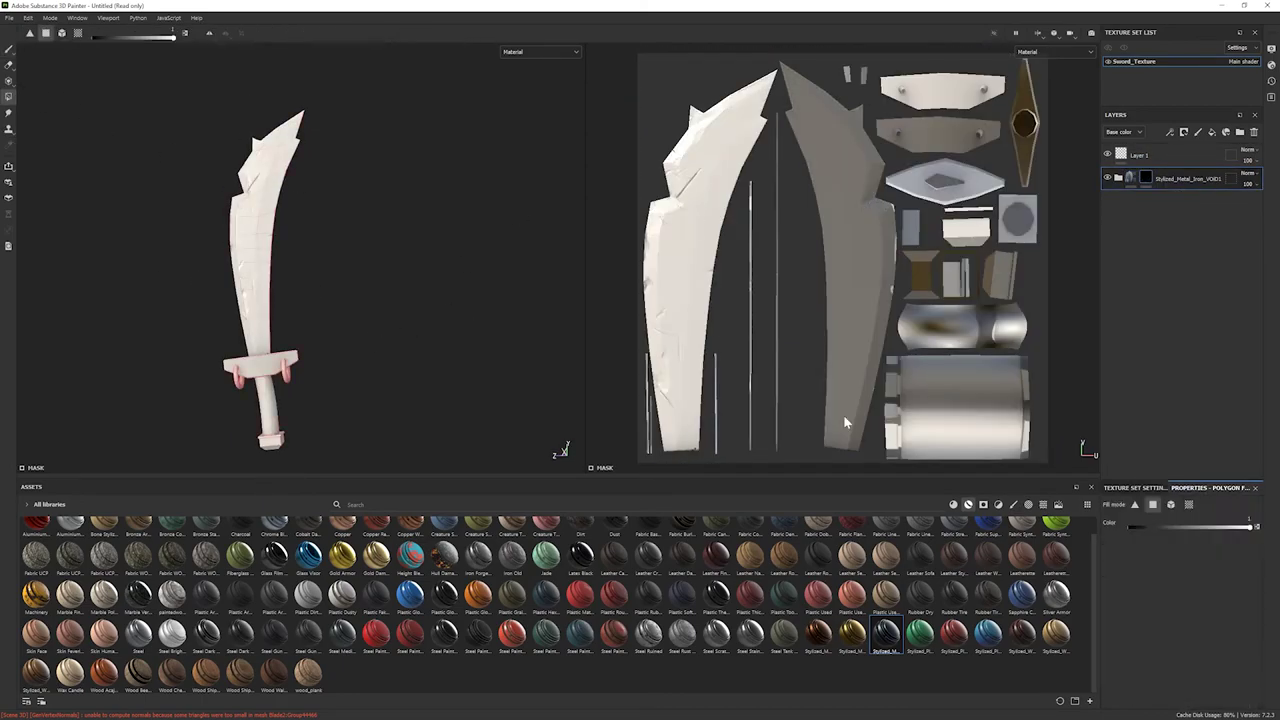
key("1")
scroll(305, 360, "up", 3)
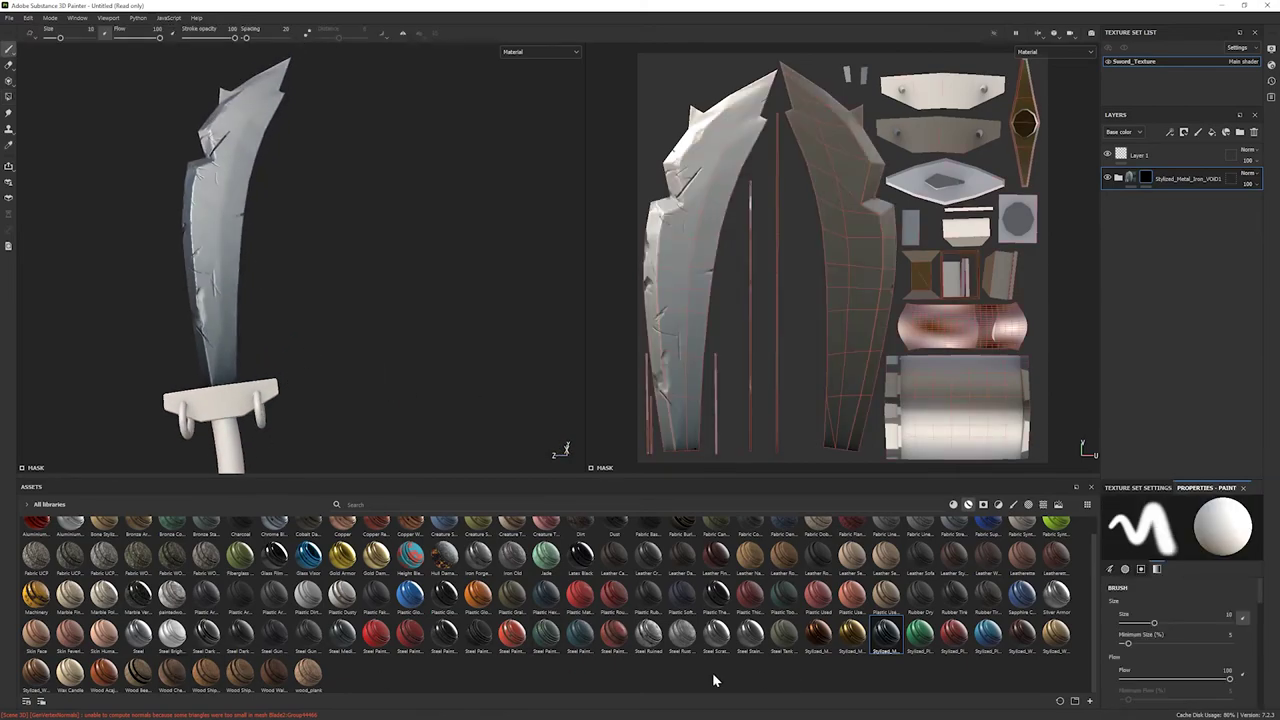
Step: Add a second iron smart material for the guard and compare it with and without Edge Highlights
left_click_drag(886, 632, 1197, 254)
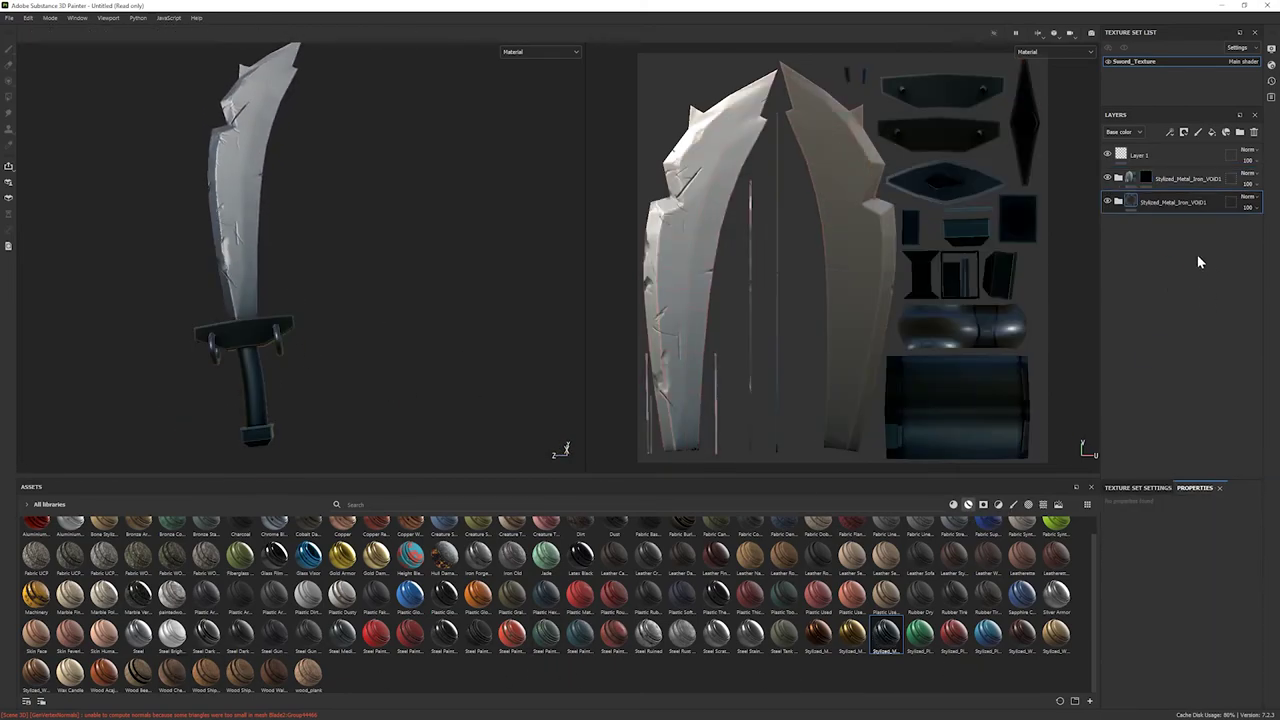
left_click_drag(400, 262, 350, 309, "alt")
left_click(1118, 202)
left_click(1155, 370)
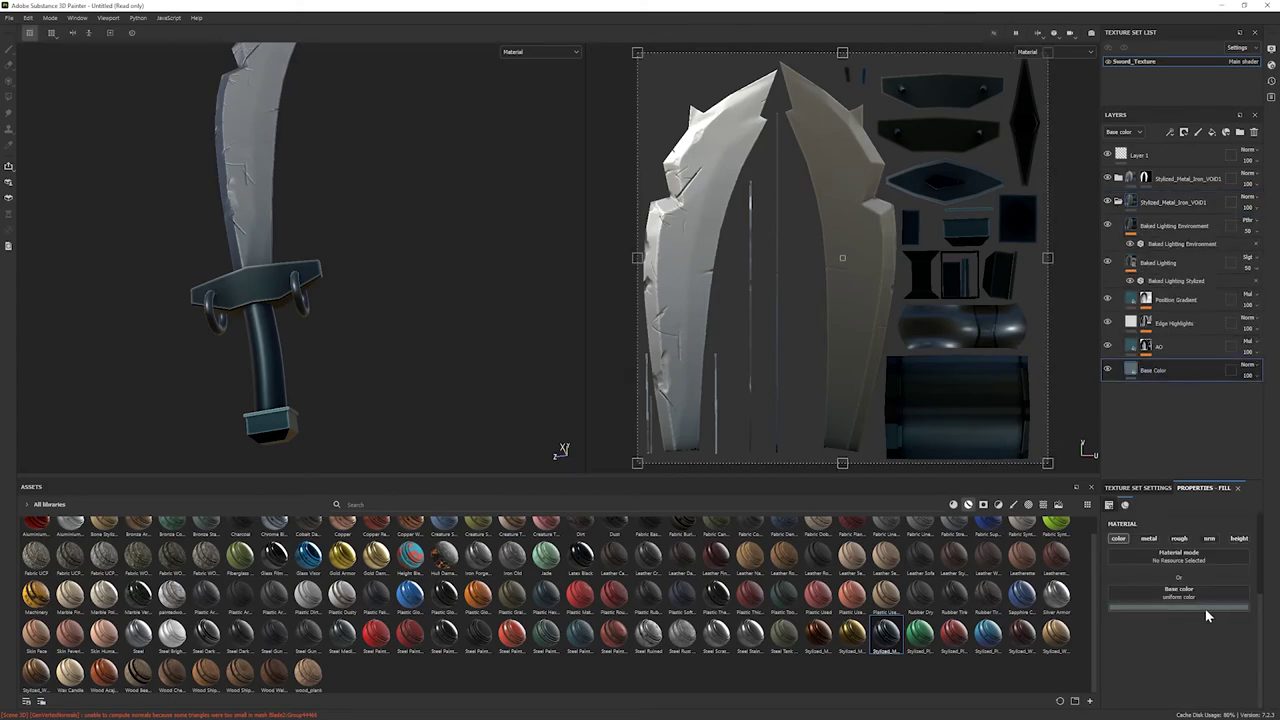
left_click(1121, 561)
left_click_drag(177, 297, 334, 334, "alt")
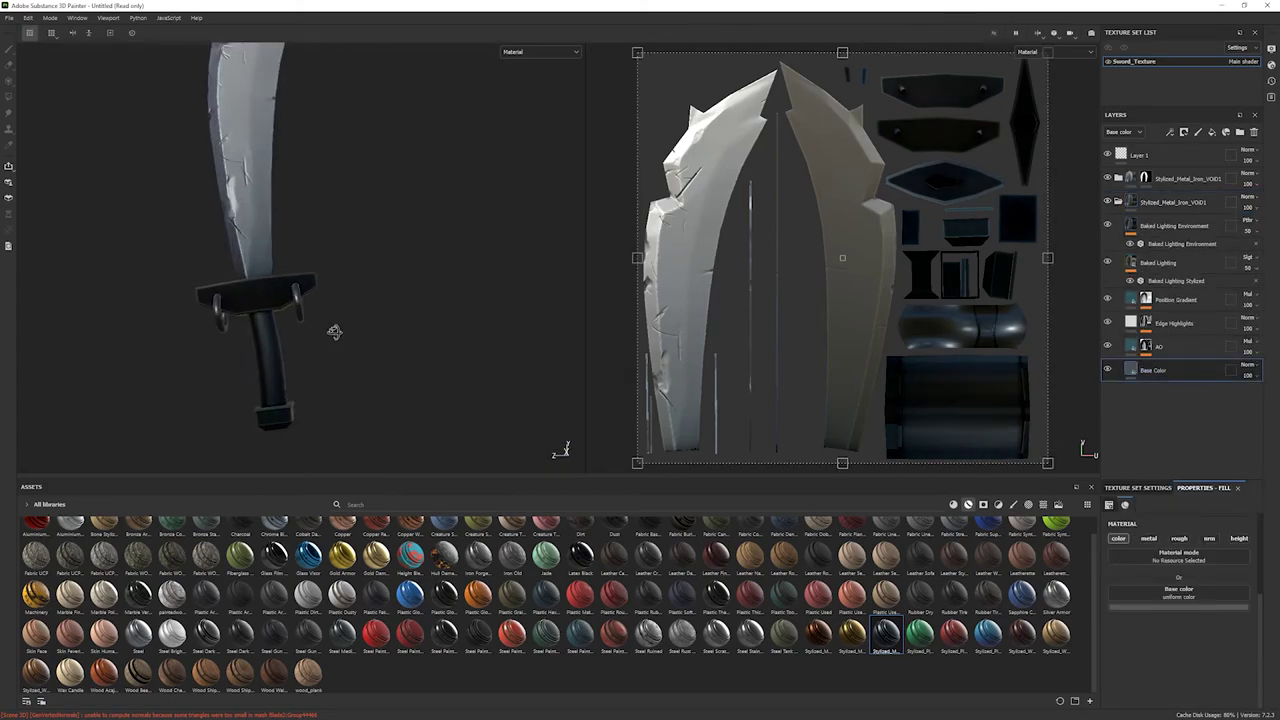
left_click(1107, 322)
left_click_drag(251, 294, 303, 374, "alt")
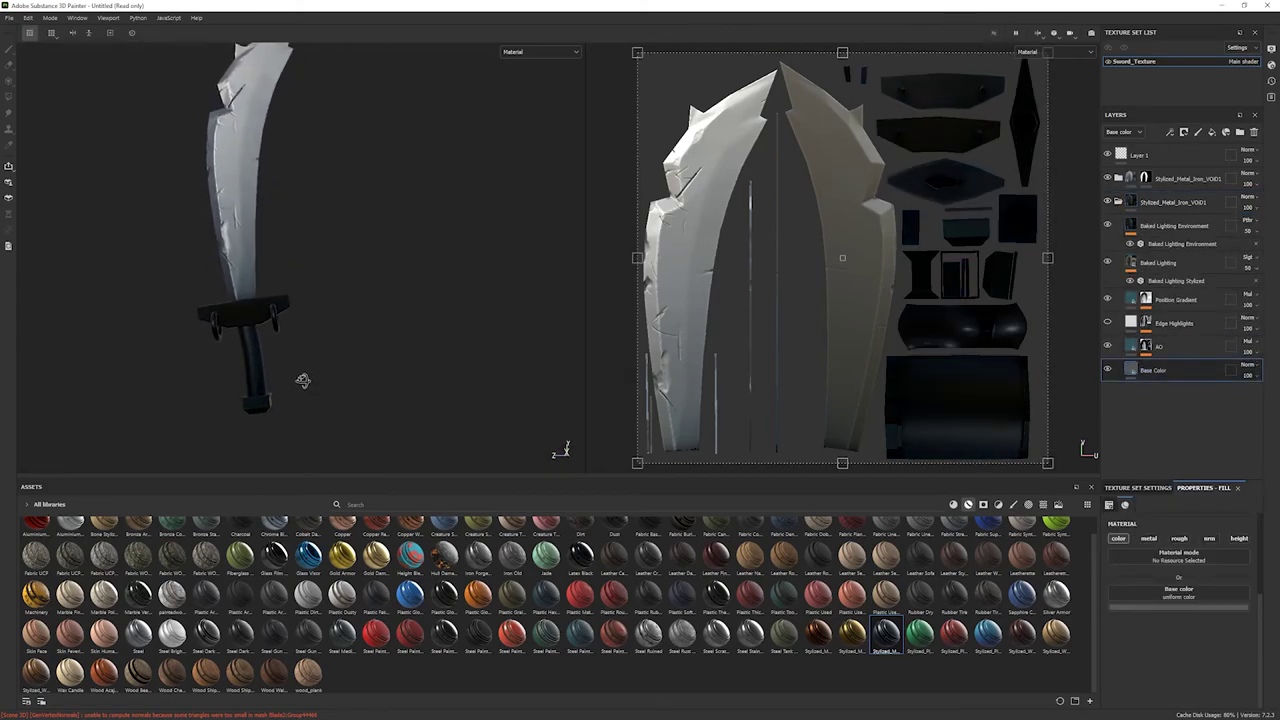
left_click(1107, 322)
Step: Soften the Edge Highlights with a curvature Global Blur of 5.86 and adjust the base colour
left_click(1163, 325)
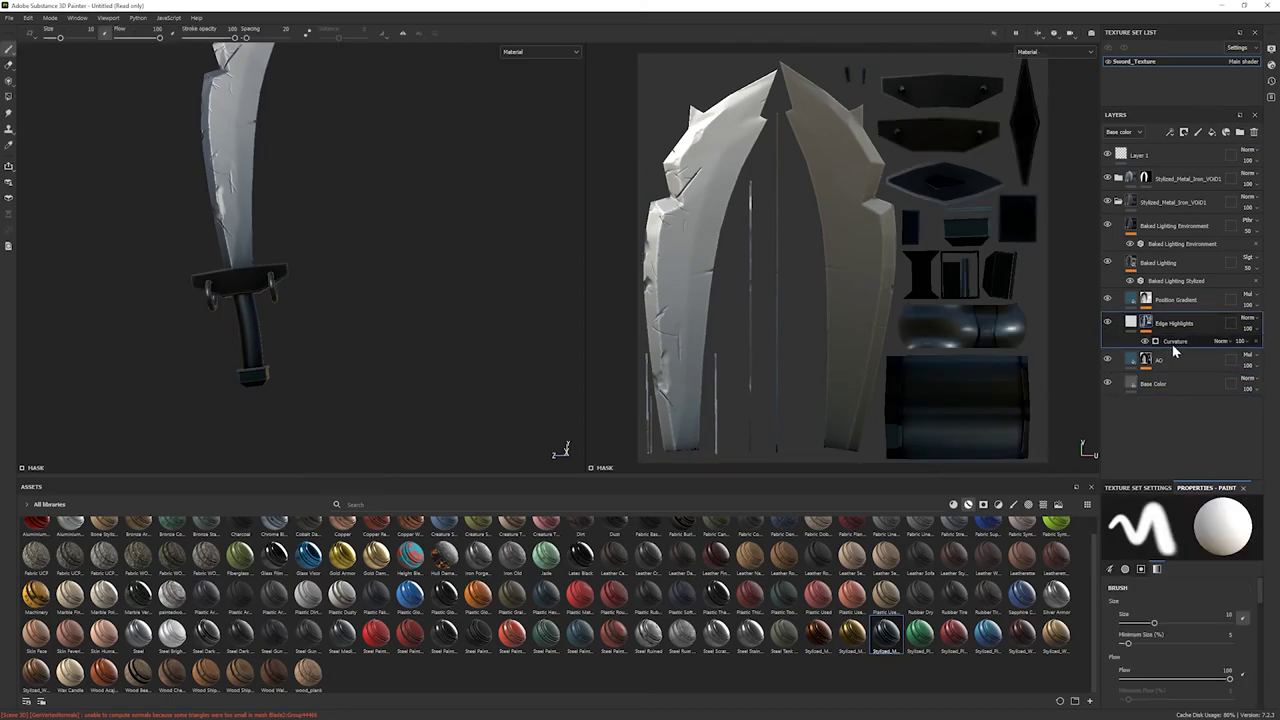
left_click_drag(1118, 589, 1164, 588)
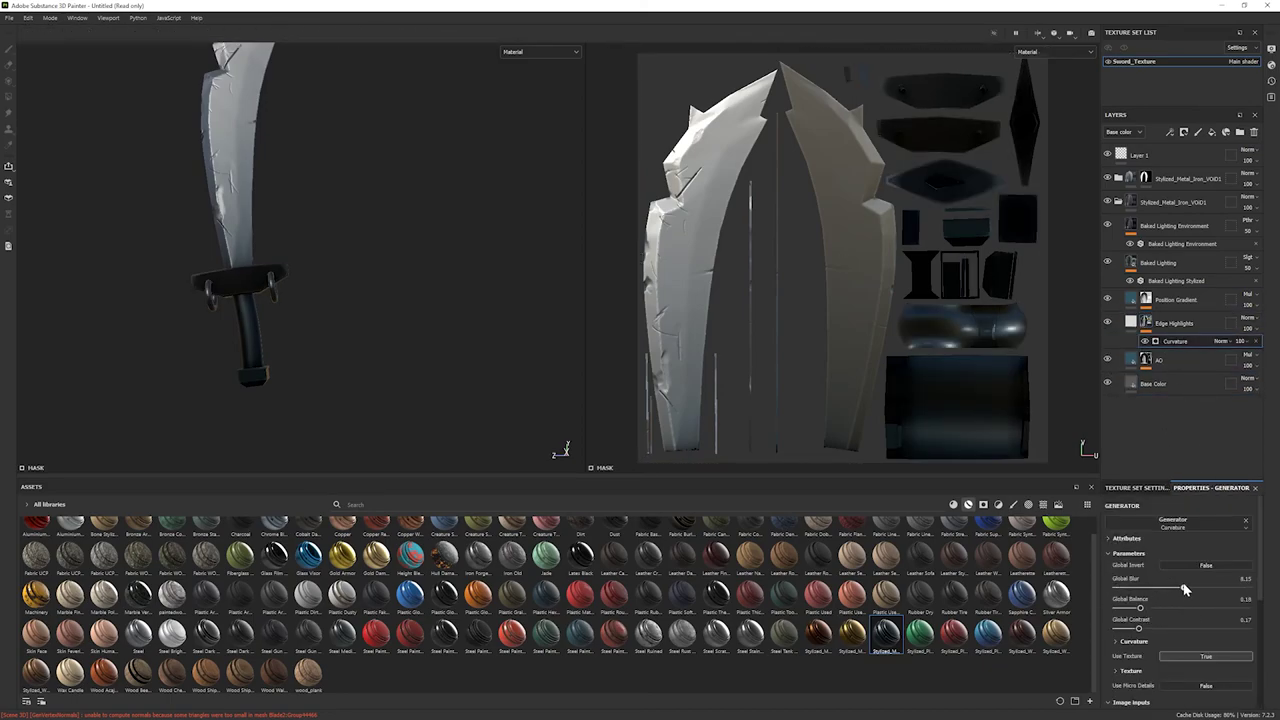
left_click_drag(337, 383, 366, 383, "alt")
left_click(1153, 383)
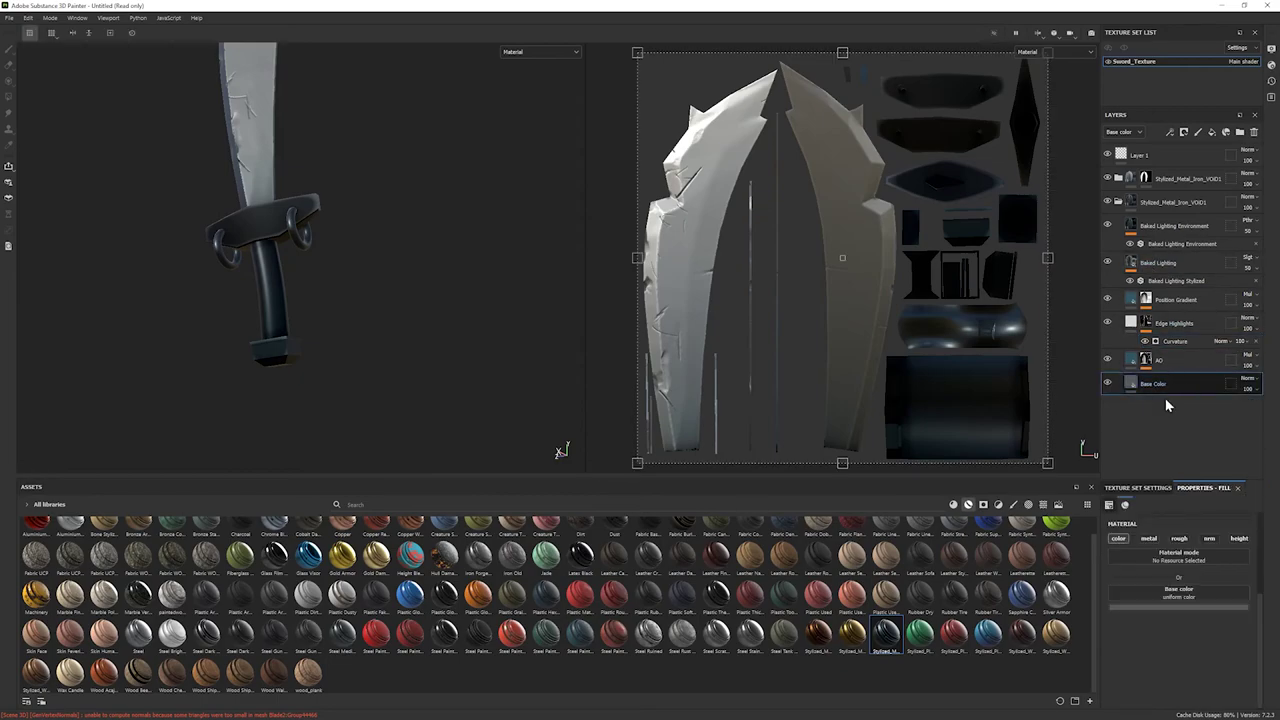
left_click(1178, 600)
mouse_move(280, 302)
left_mouse_down("alt")
mouse_move(312, 302)
mouse_move(337, 263)
left_mouse_up("alt")
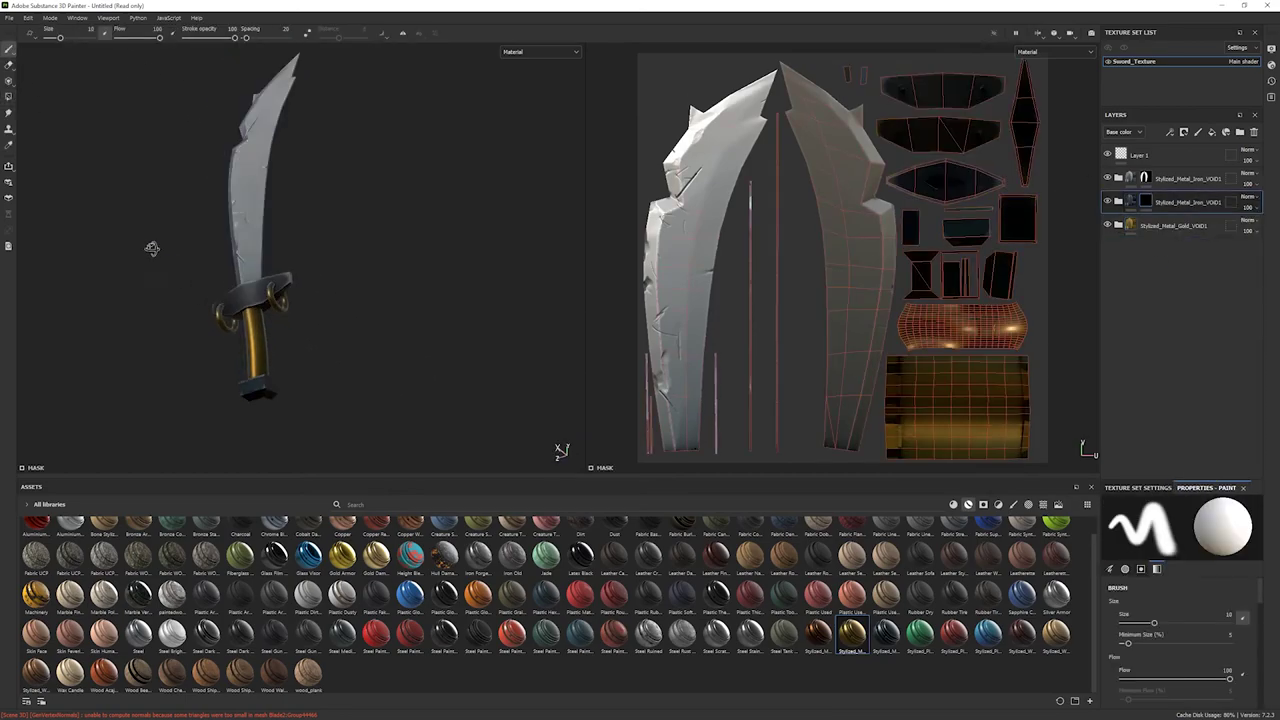
Step: Add a black mask to the gold folder and fill it so gold shows only on the guard rings
right_click(1173, 226)
left_click(1170, 248)
left_click(8, 97)
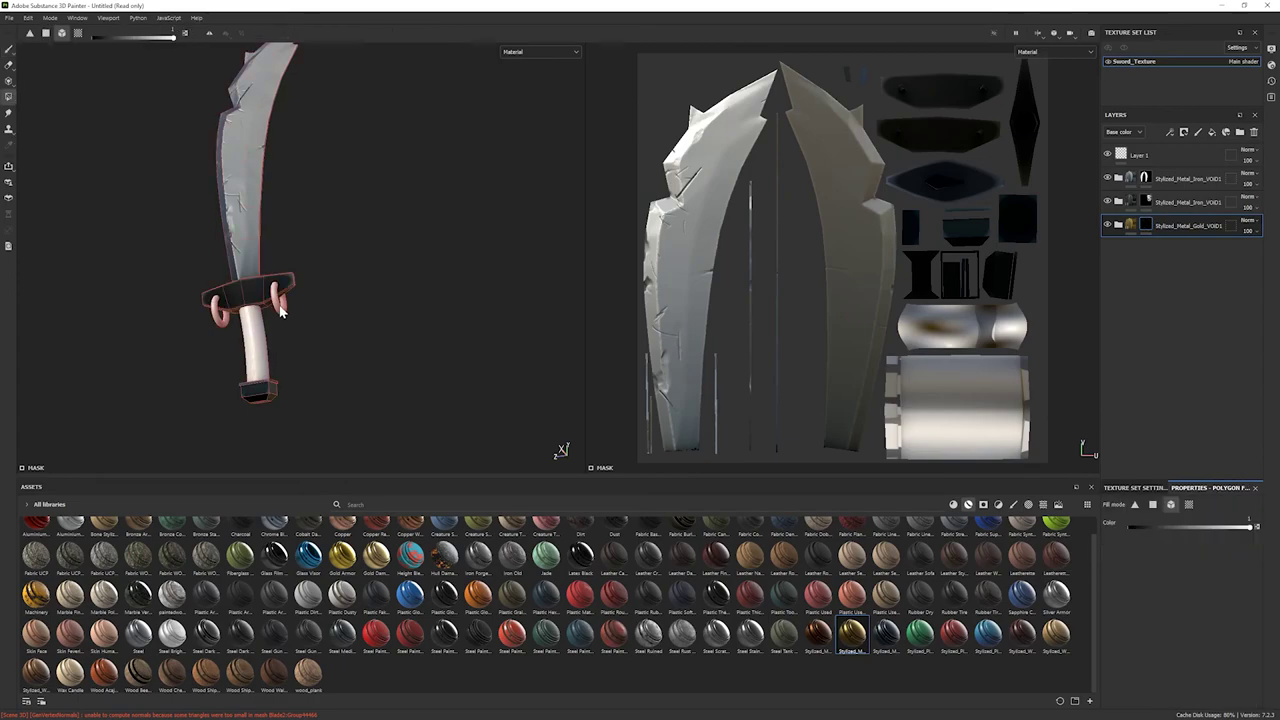
left_click(281, 318)
key("1")
Step: Add a Stylized Single Rope fill layer, retiled and rotated, masked to the grip in dark brown
left_click_drag(648, 651, 1160, 252)
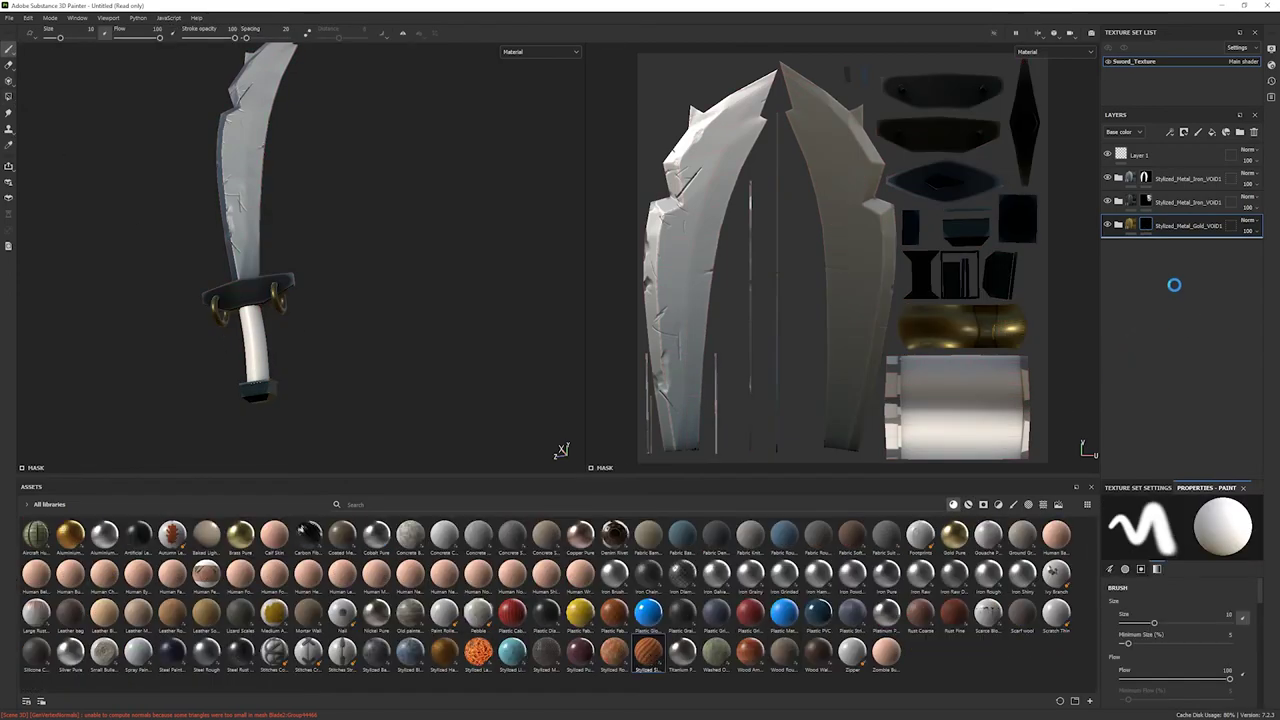
left_click_drag(1164, 602, 1150, 623)
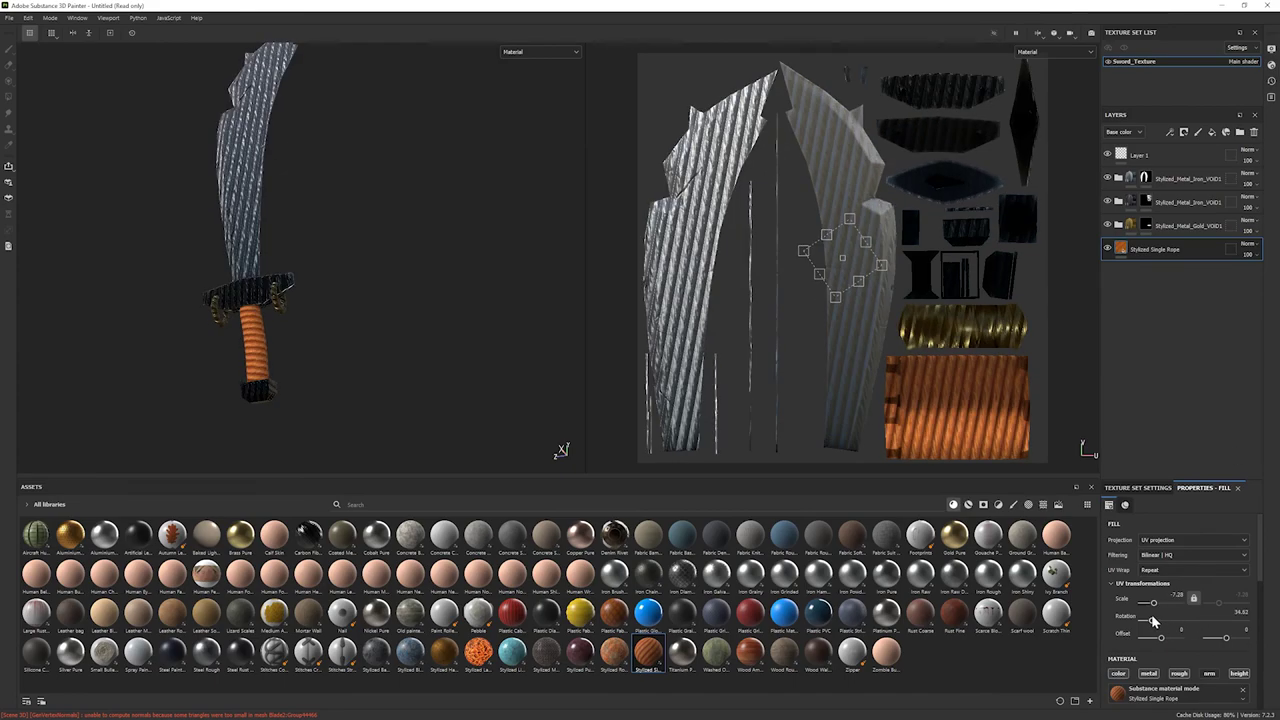
right_click(1155, 251)
left_click(1190, 330)
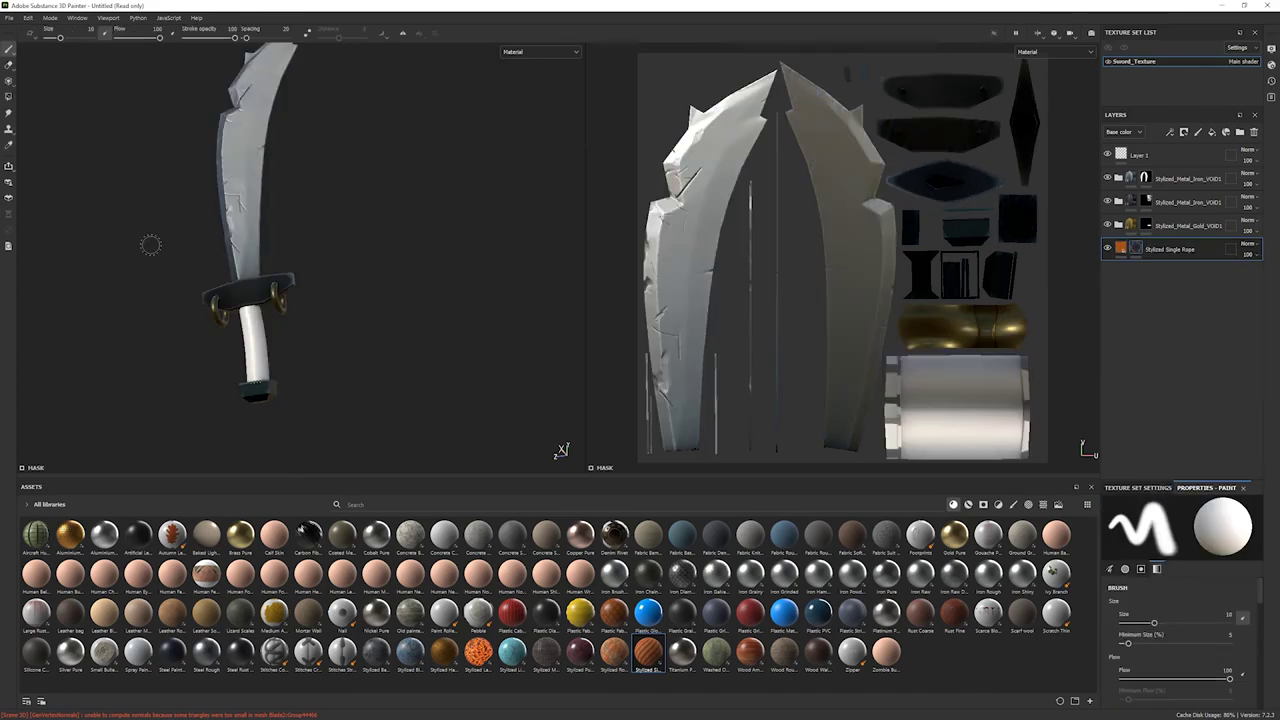
left_click(1205, 672)
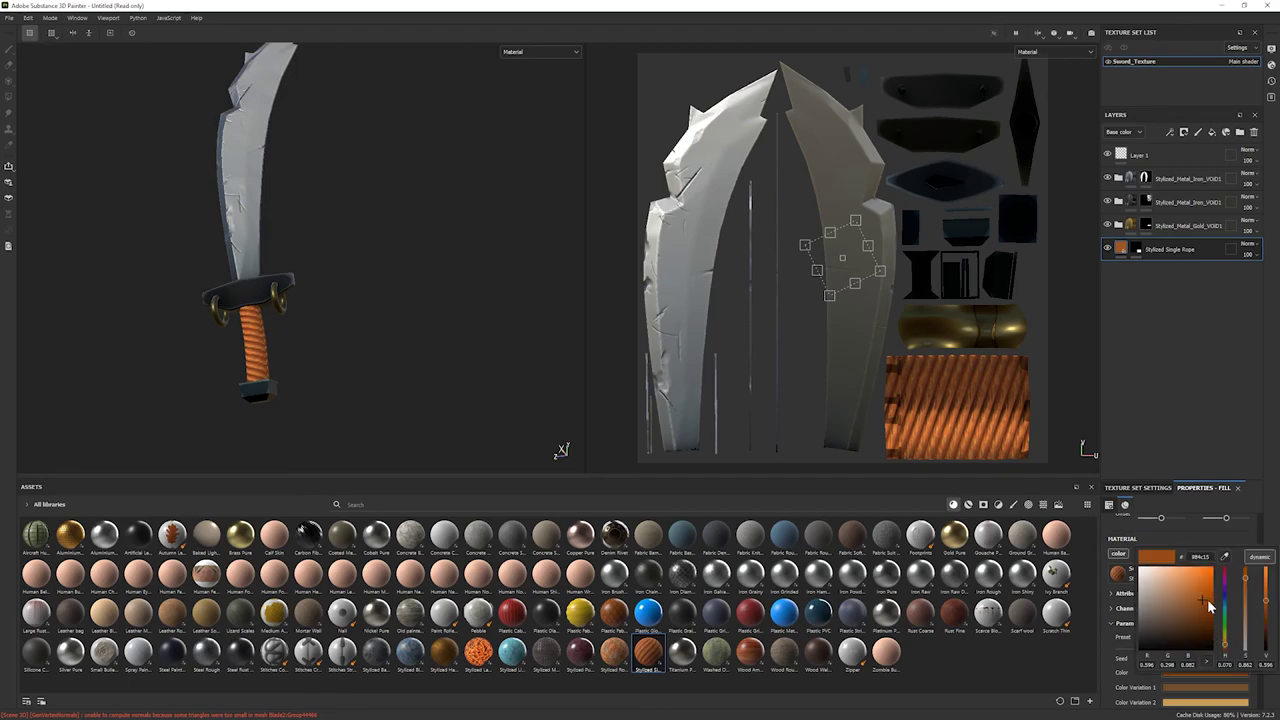
left_click(1195, 637)
mouse_move(380, 331)
left_mouse_down("alt")
mouse_move(366, 397)
mouse_move(259, 266)
left_mouse_up("alt")
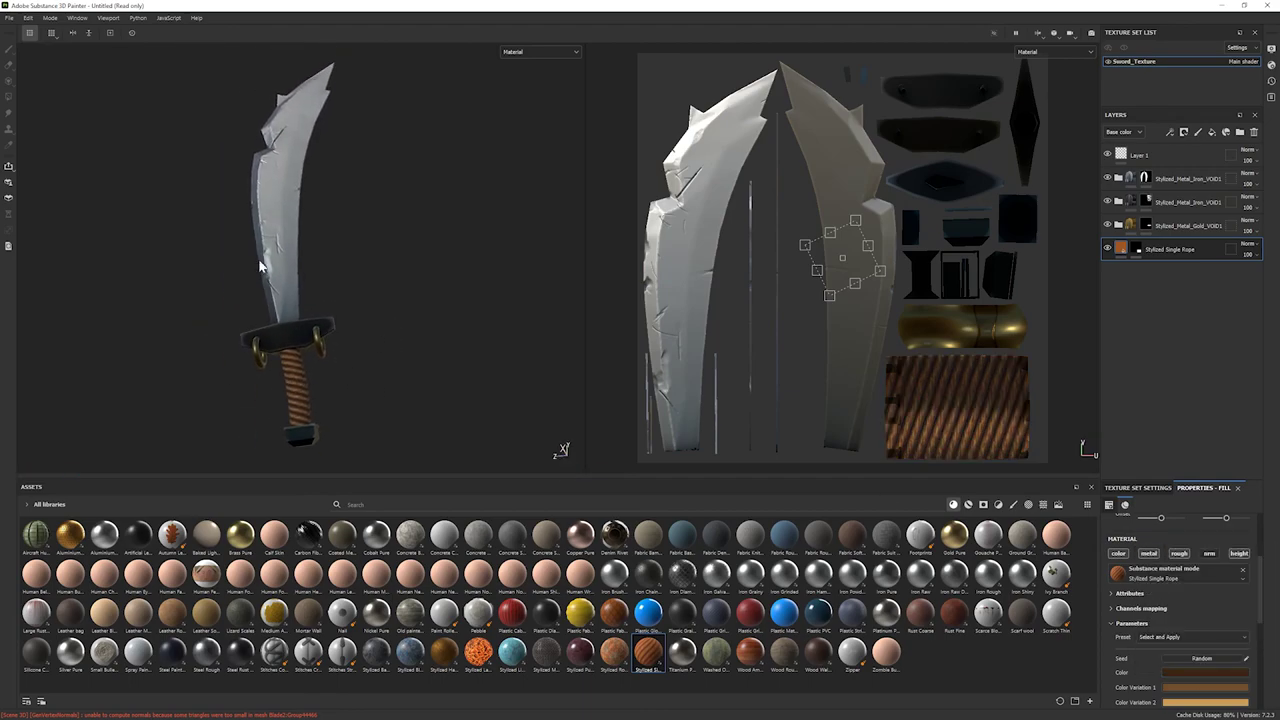
left_click_drag(388, 247, 313, 215, "alt")
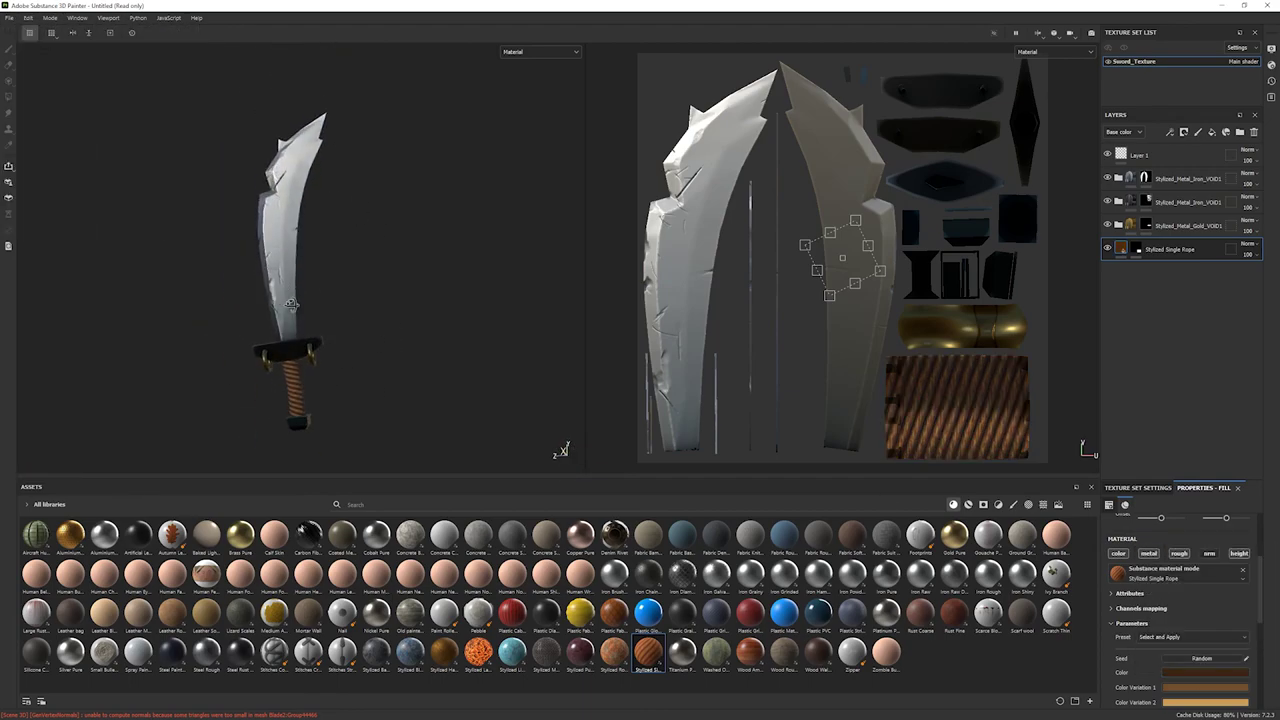